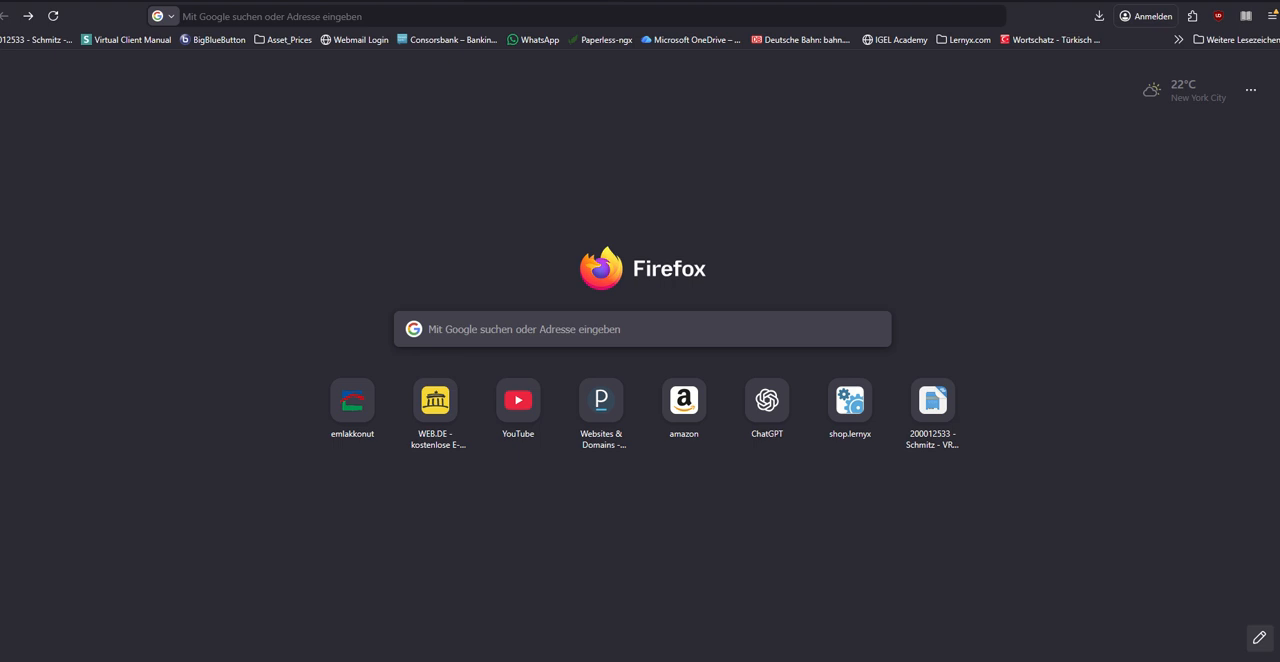
Step: Open the Lernyx Data Apps site at data.lernyx.com
{"action": "left_click", "coordinate": [225, 16]}
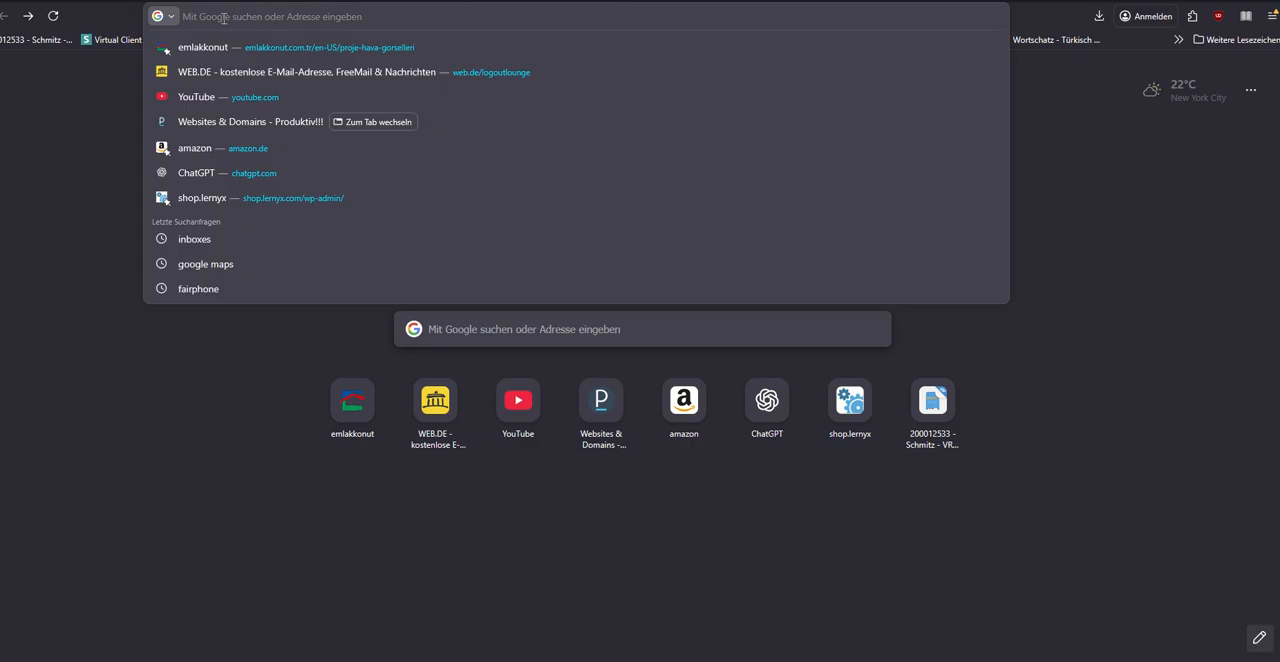
{"action": "type", "text": "data.lernyx.com/"}
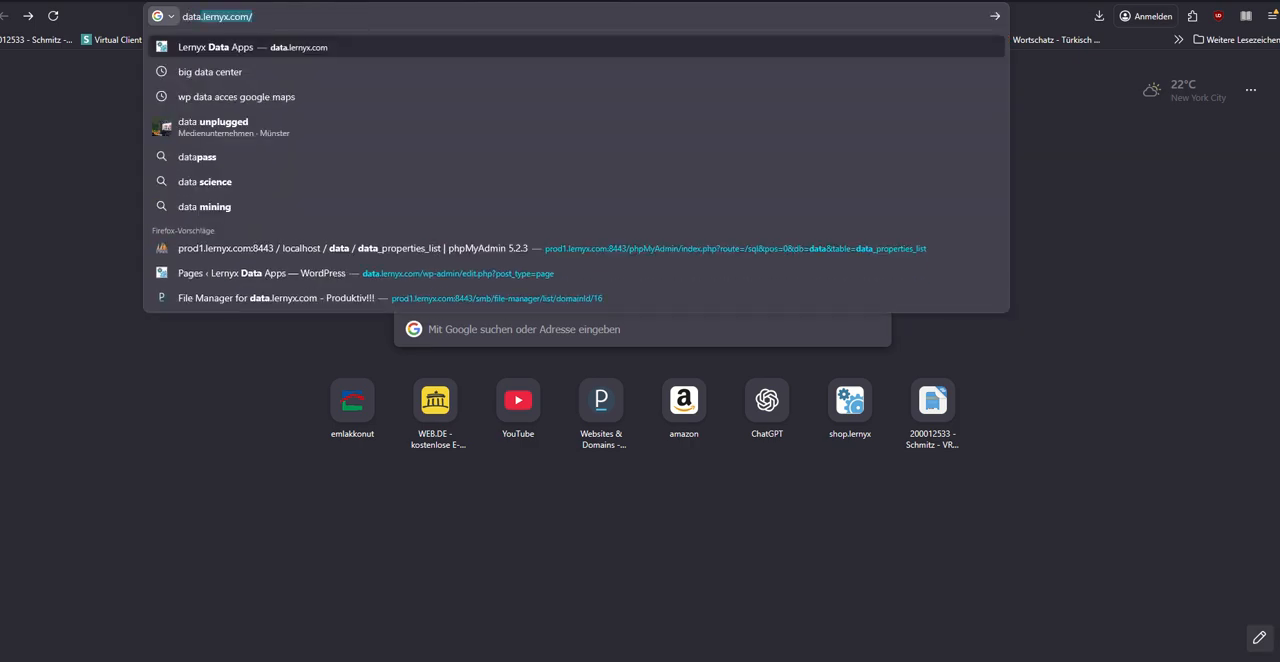
{"action": "key", "text": "Return"}
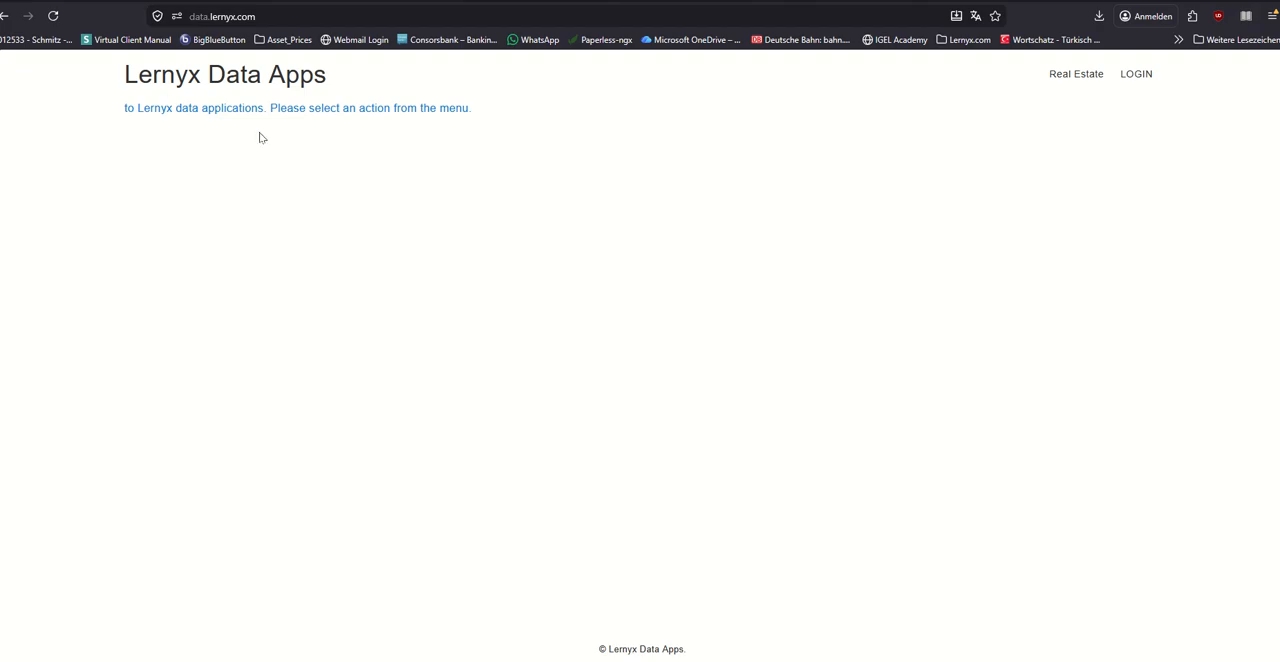
{"action": "mouse_move", "coordinate": [1082, 78]}
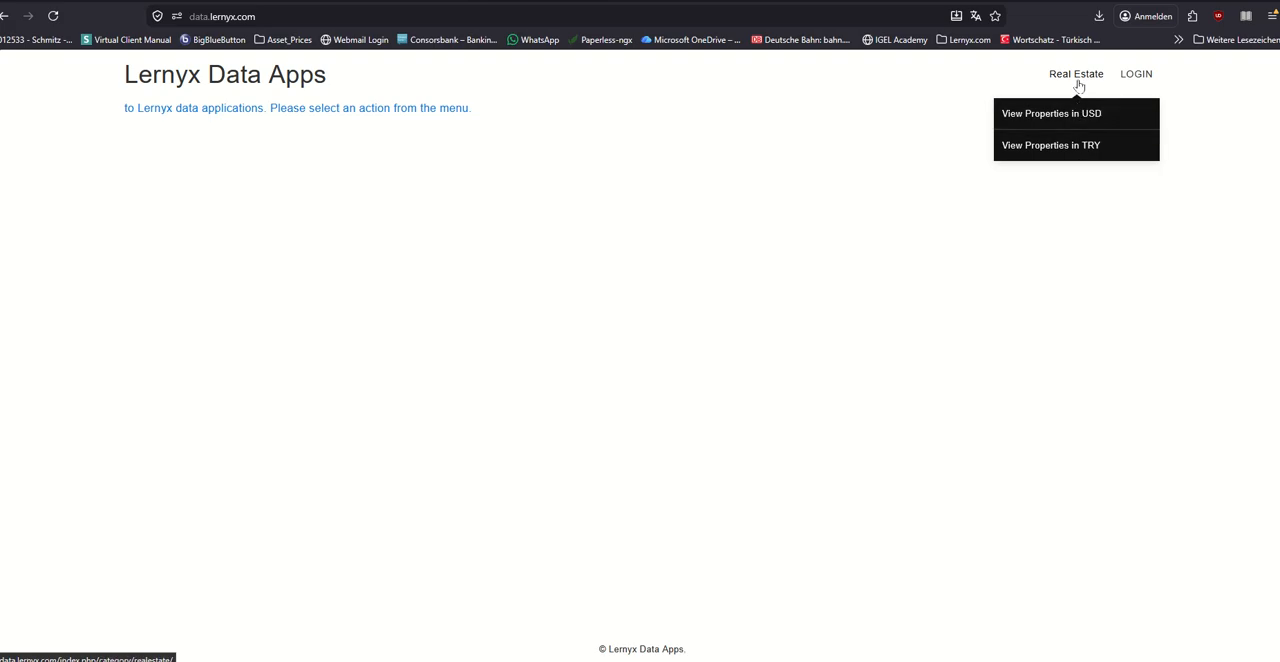
Step: Log in to the site with the account username and password, enabling Remember Me
{"action": "left_click", "coordinate": [1140, 74]}
{"action": "left_click", "coordinate": [709, 235]}
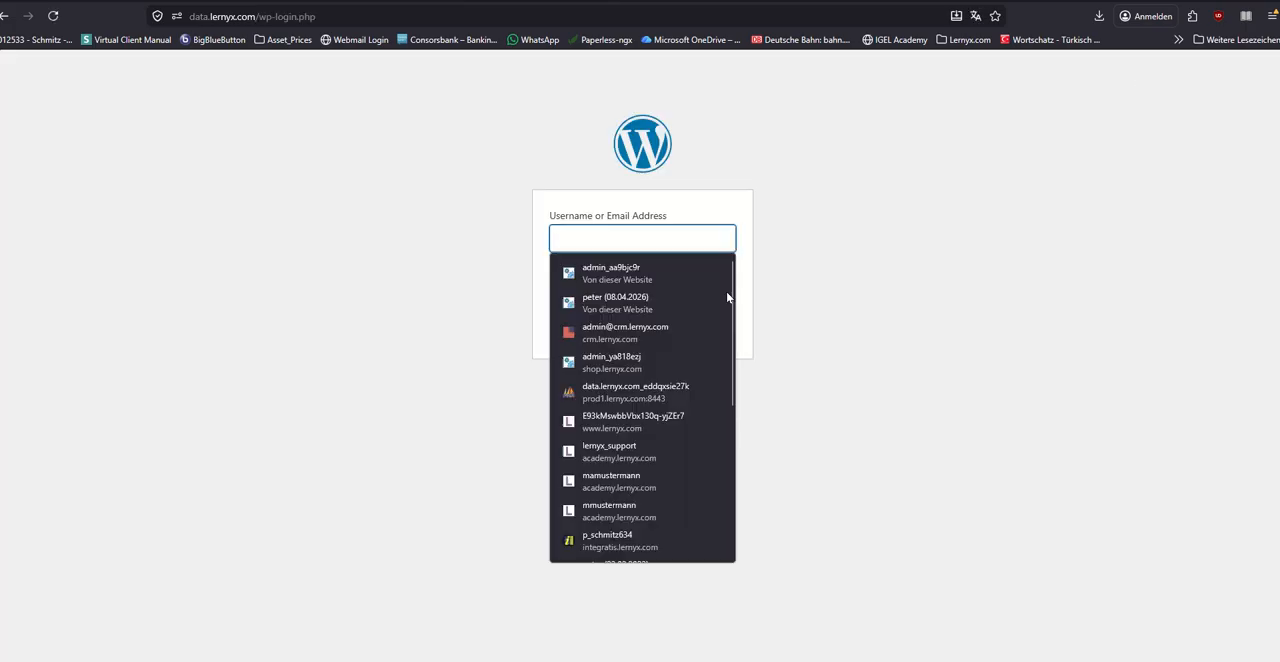
{"action": "key", "text": "Escape"}
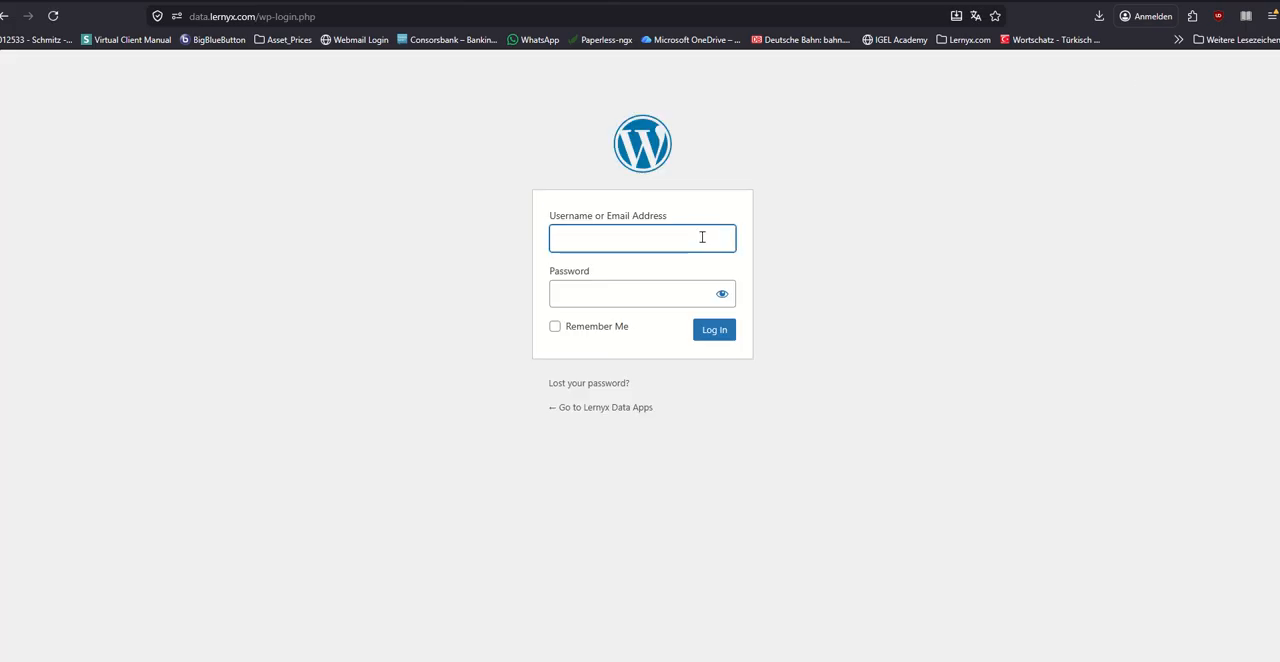
{"action": "type", "text": "peter"}
{"action": "key", "text": "Tab"}
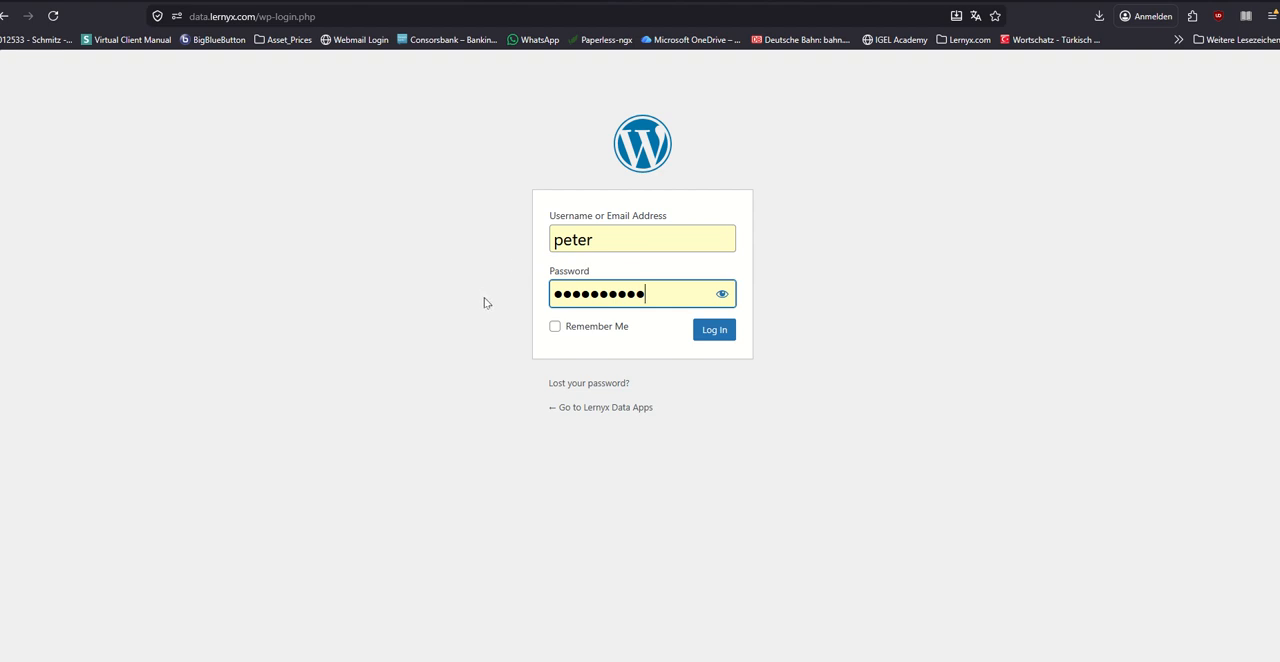
{"action": "left_click", "coordinate": [555, 326]}
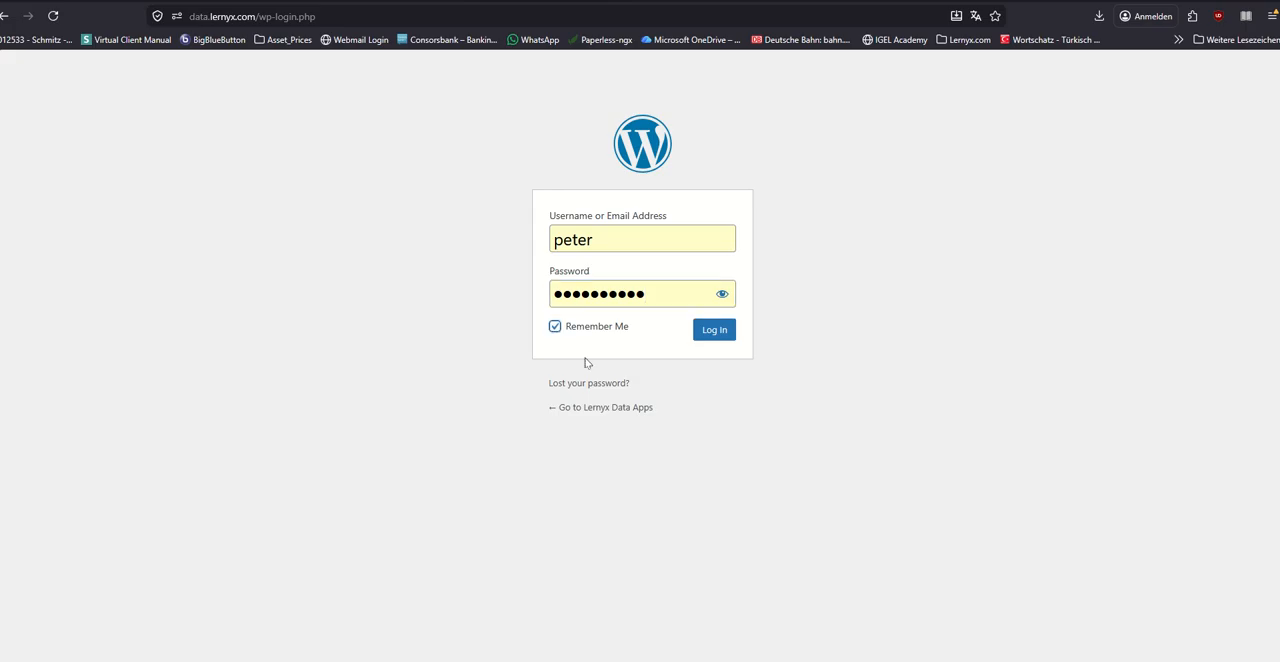
{"action": "left_click", "coordinate": [714, 330]}
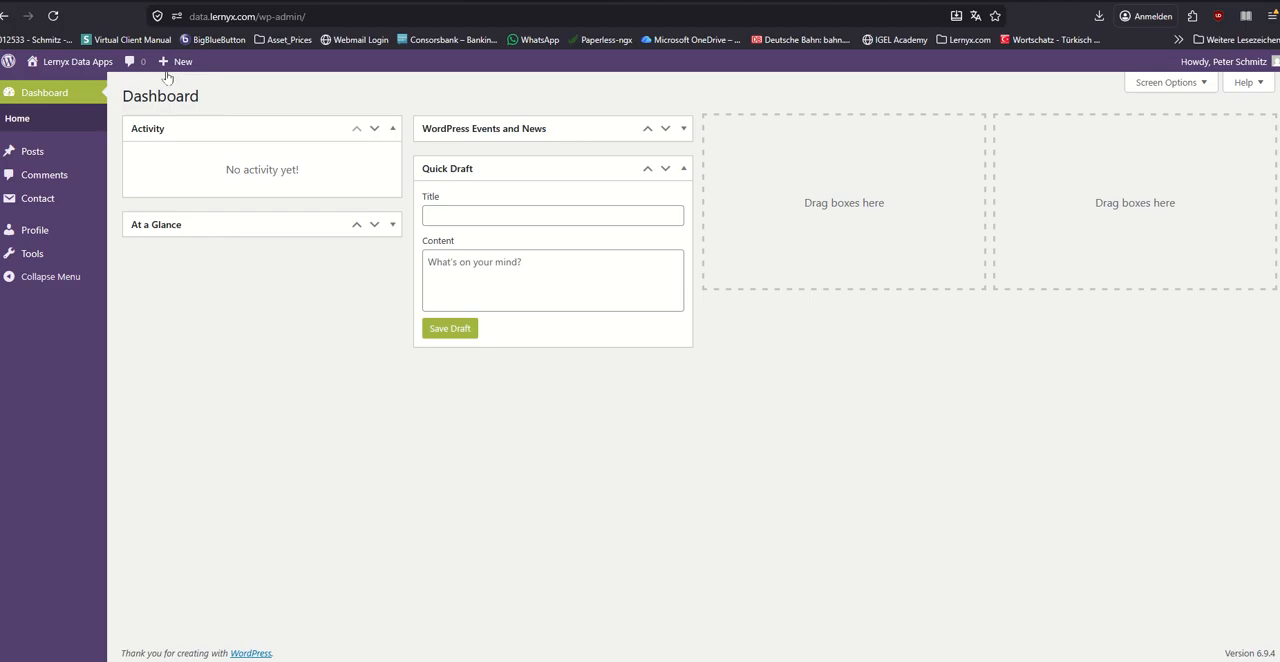
Step: Return from the dashboard to the public site and open the Manage Properties page under Real Estate
{"action": "mouse_move", "coordinate": [79, 64]}
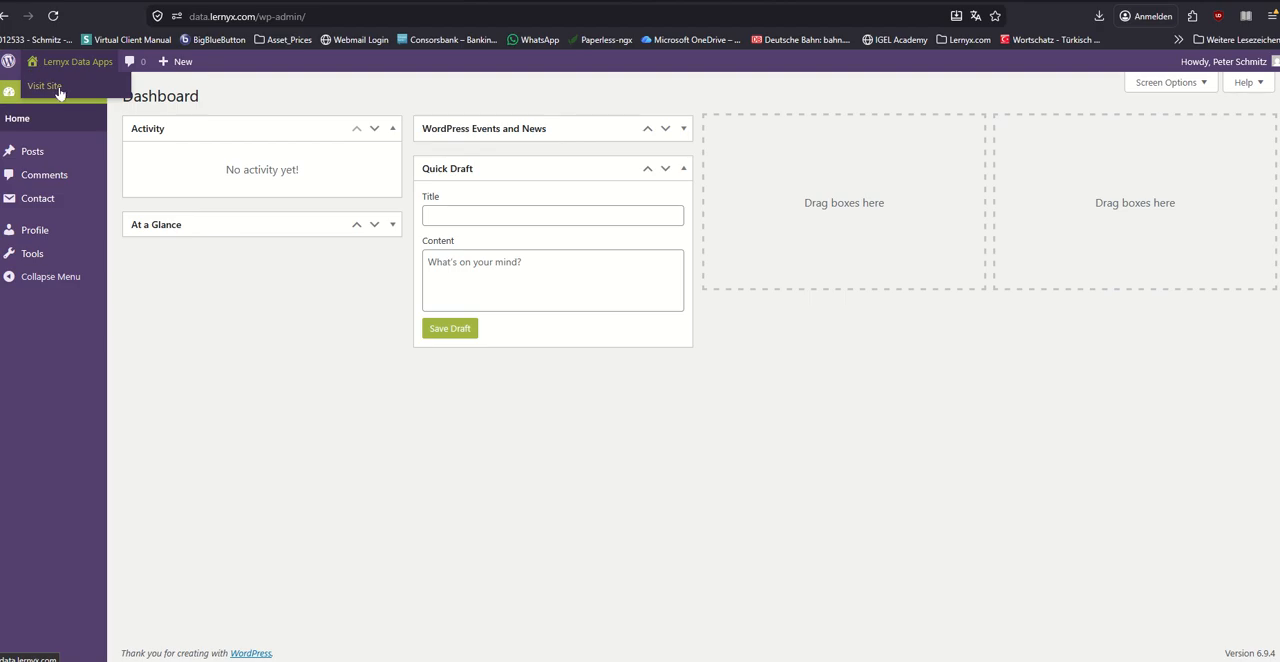
{"action": "left_click", "coordinate": [54, 89]}
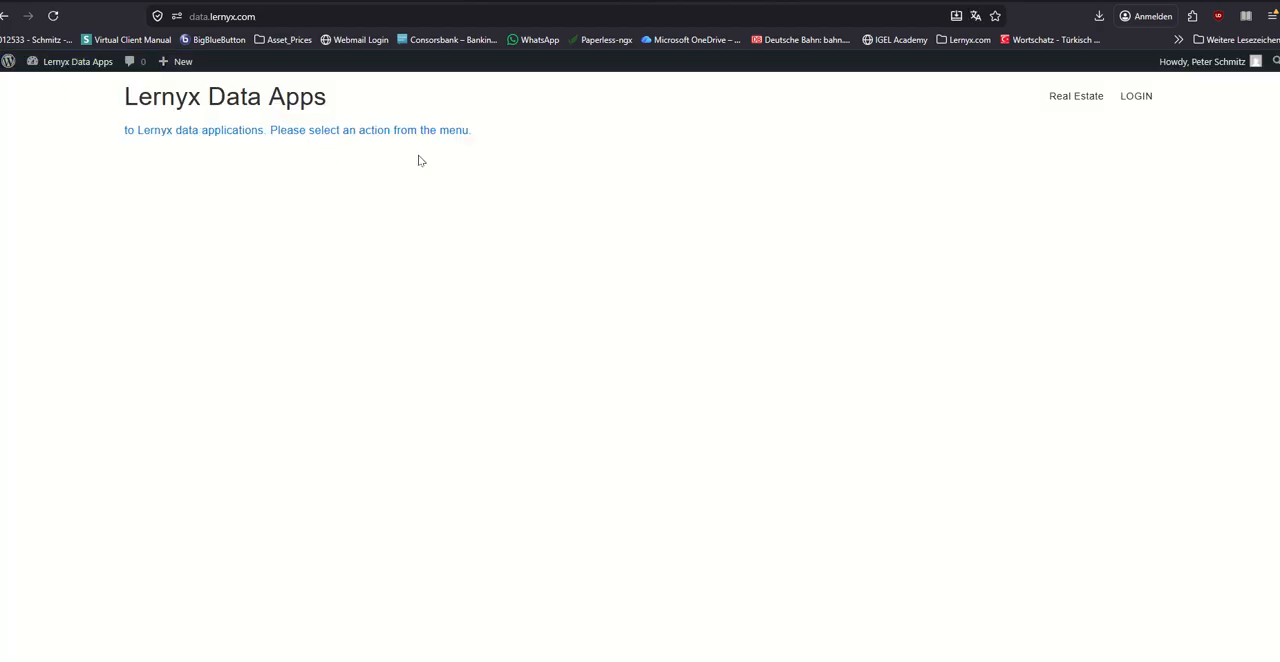
{"action": "mouse_move", "coordinate": [1071, 103]}
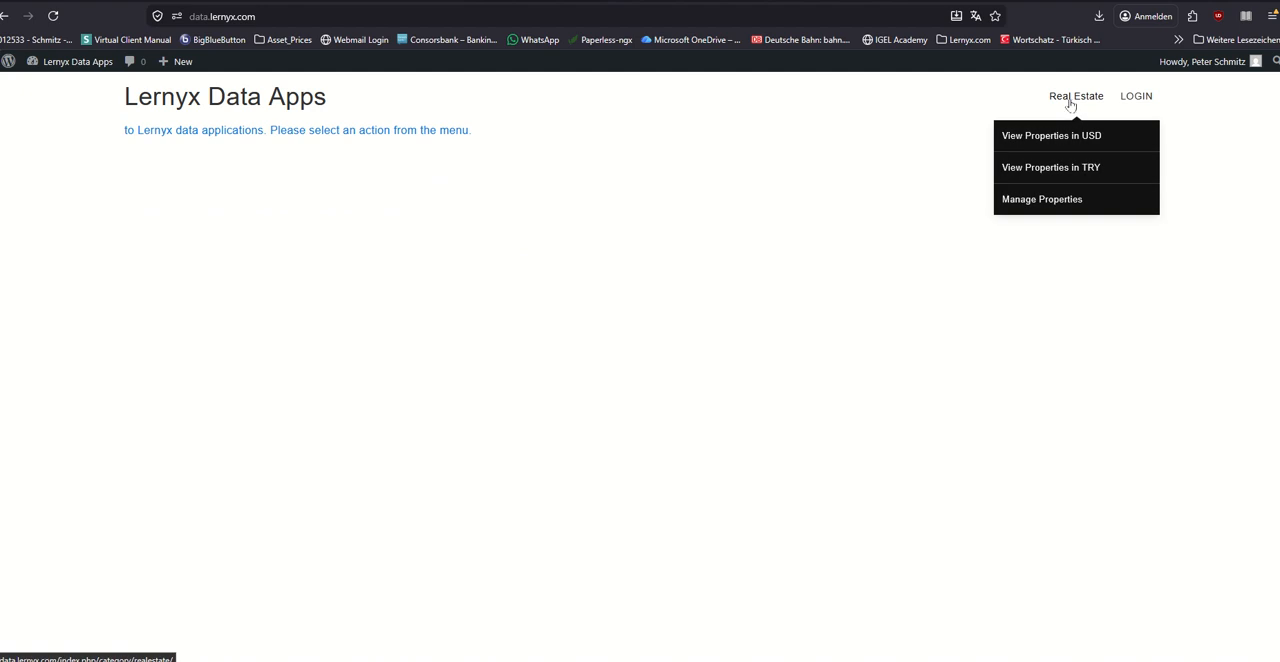
{"action": "left_click", "coordinate": [1056, 202]}
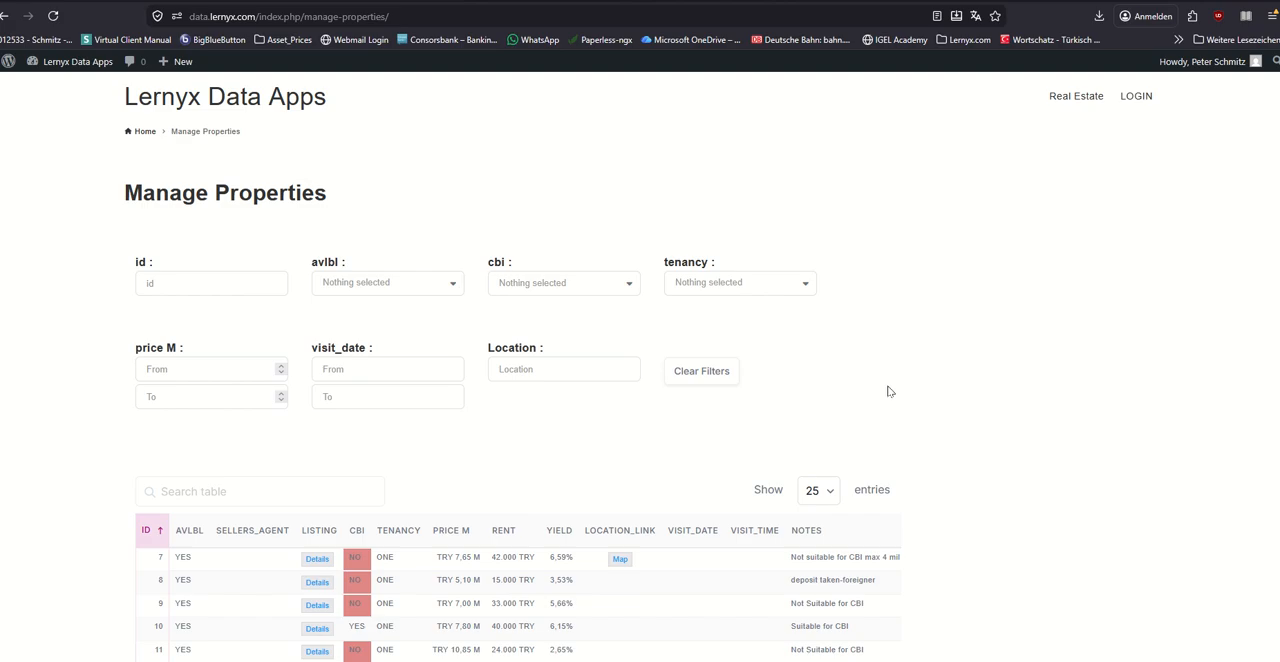
Step: Examine the avlbl filter's options, the table search and the property rows on the Manage Properties page
{"action": "left_click", "coordinate": [453, 287]}
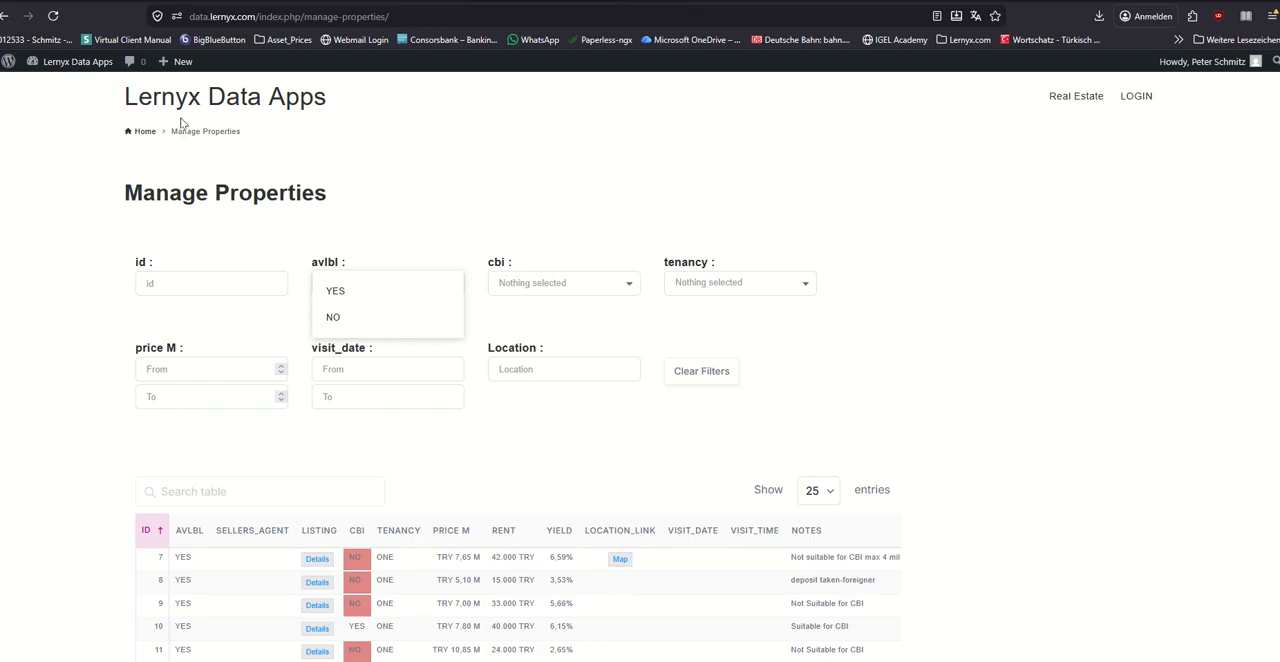
{"action": "left_click", "coordinate": [65, 171]}
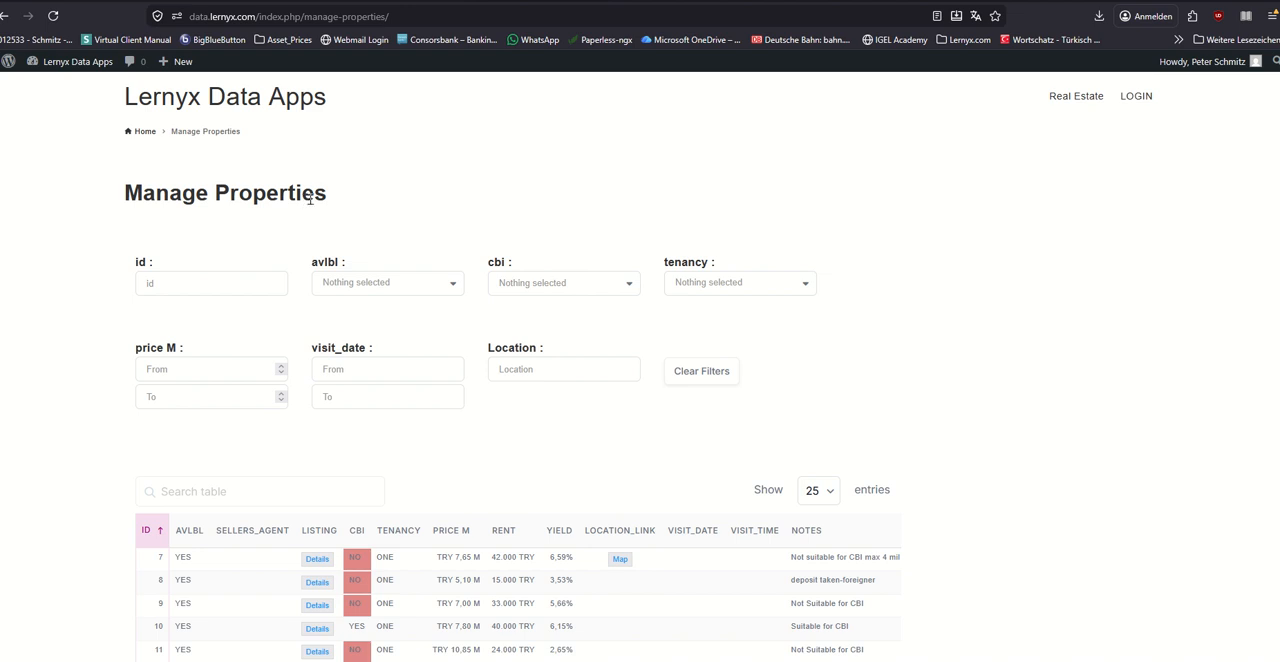
{"action": "scroll", "coordinate": [314, 203], "scroll_direction": "down", "scroll_amount": 2}
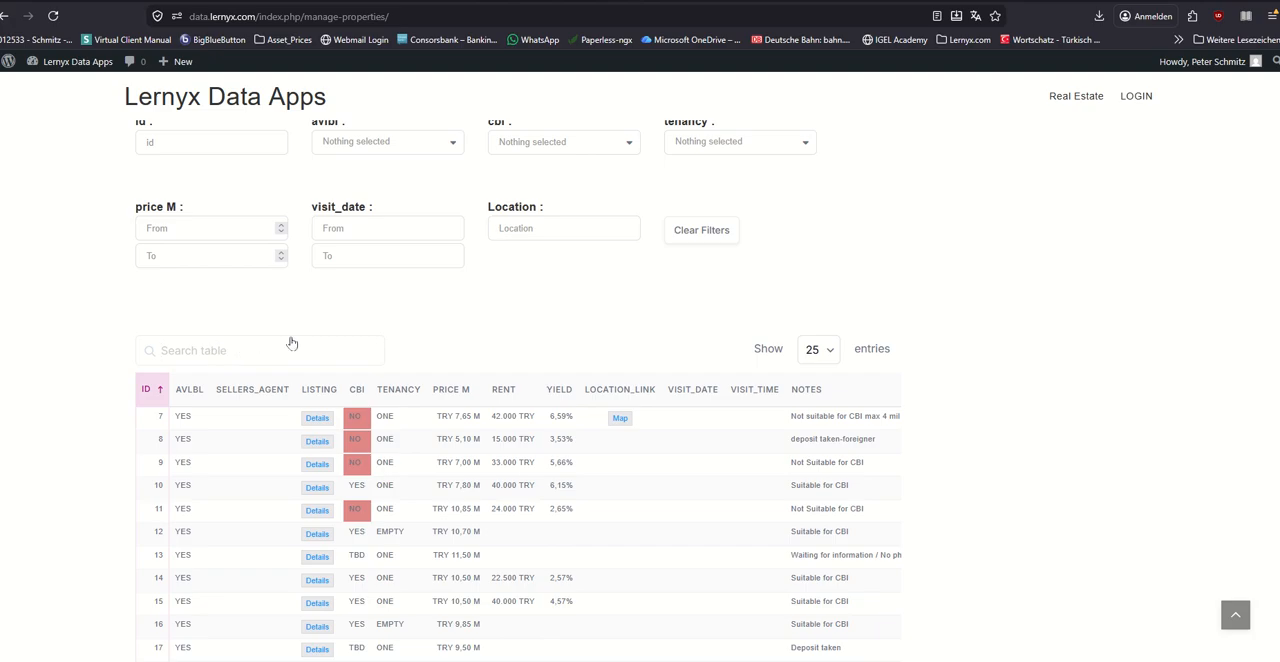
{"action": "left_click", "coordinate": [224, 350]}
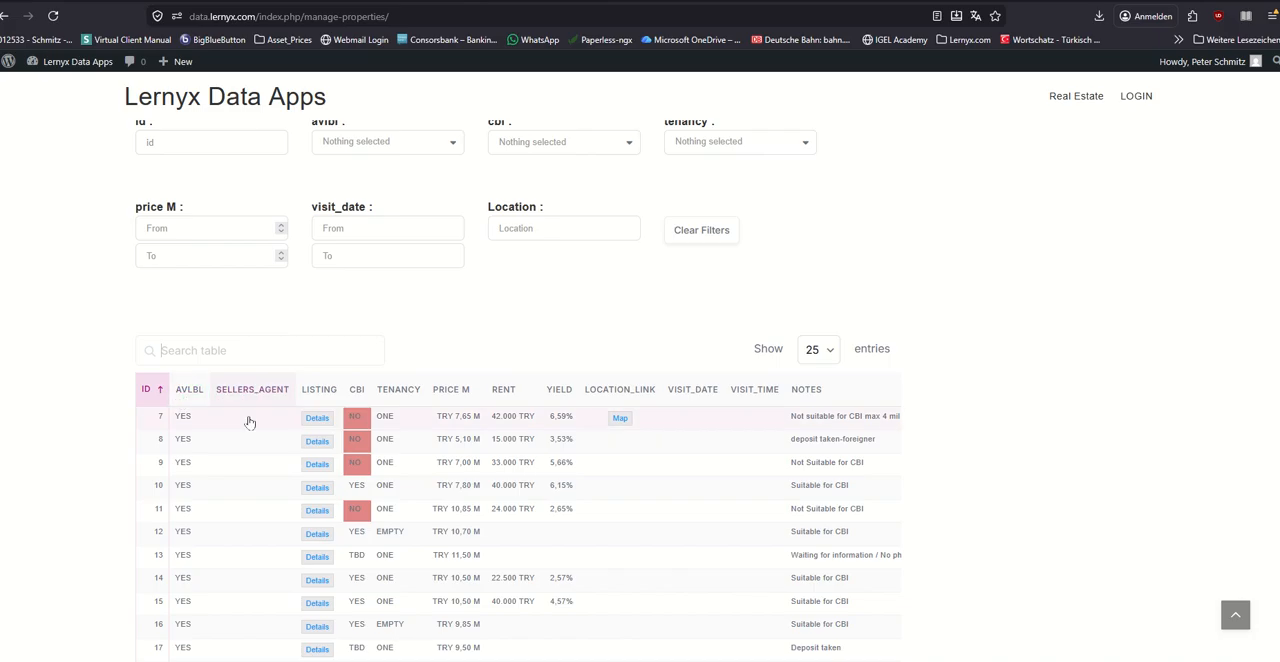
{"action": "scroll", "coordinate": [252, 415], "scroll_direction": "down", "scroll_amount": 3}
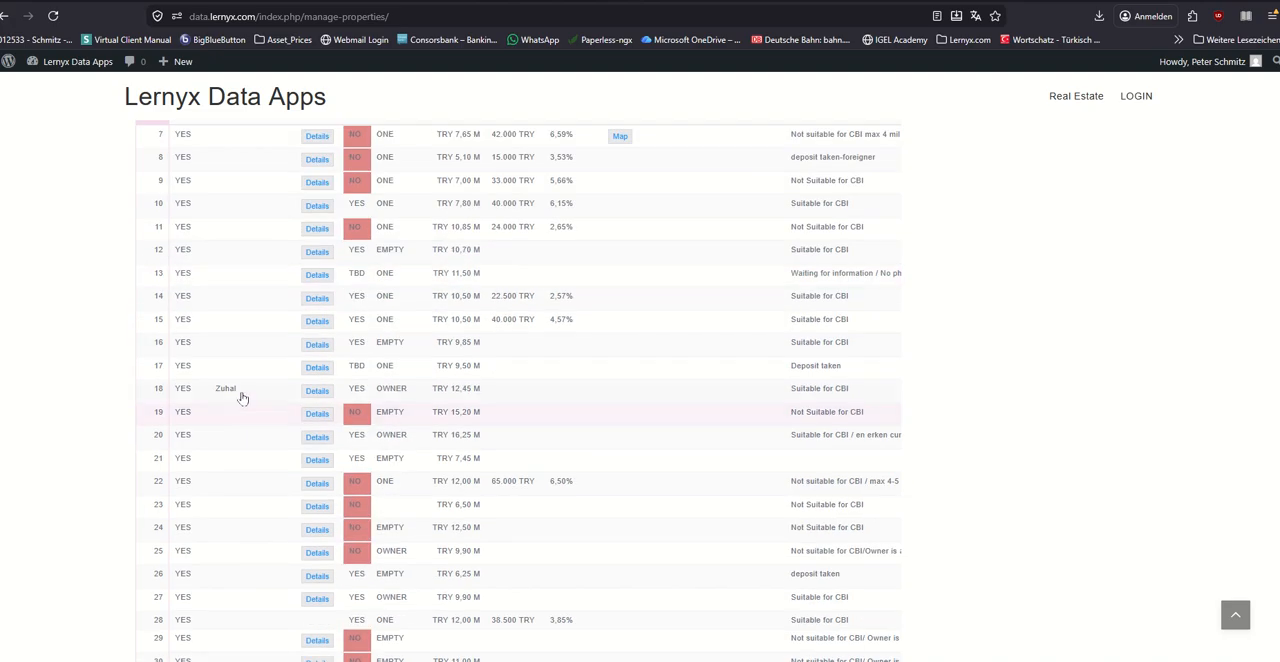
{"action": "scroll", "coordinate": [243, 395], "scroll_direction": "down", "scroll_amount": 2}
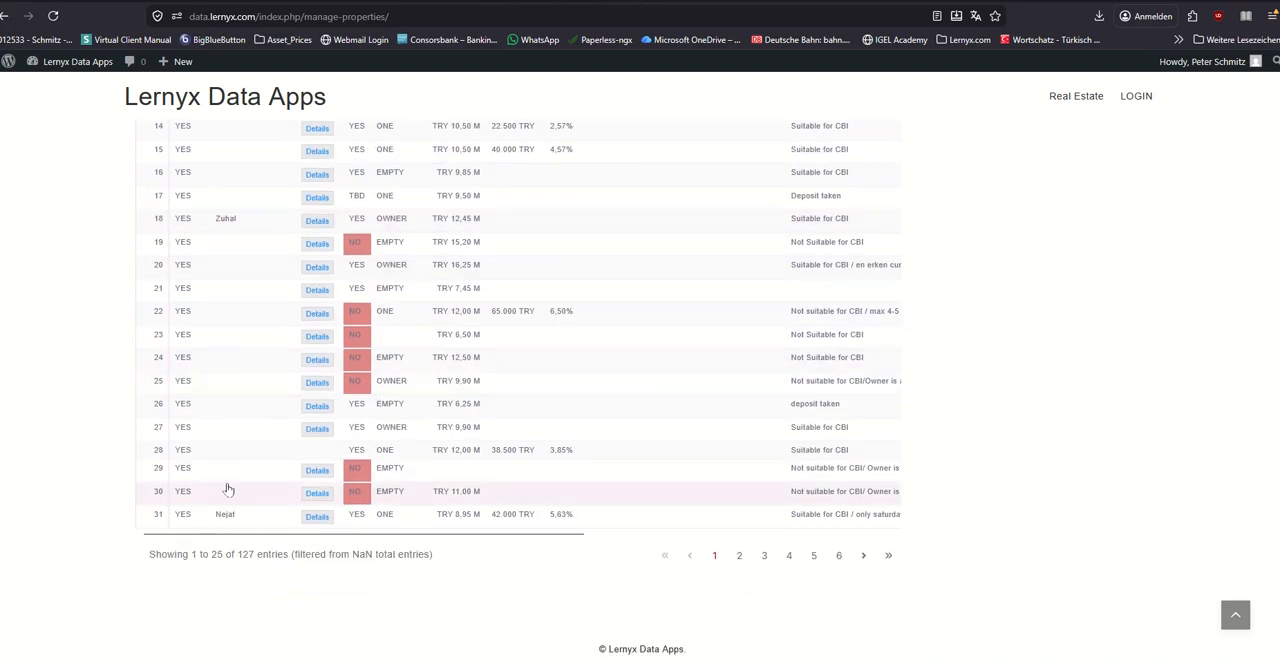
{"action": "scroll", "coordinate": [230, 480], "scroll_direction": "up", "scroll_amount": 5}
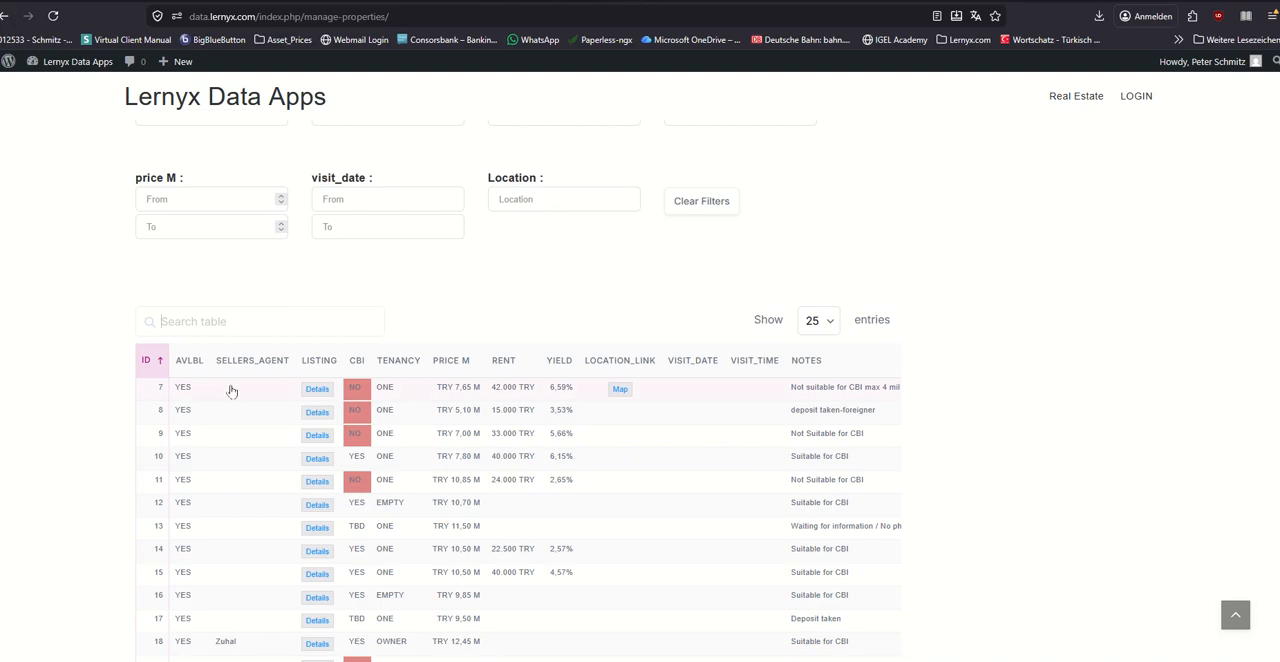
Step: View the listing details of property 7 on sahibinden.com and return to the properties table
{"action": "left_click", "coordinate": [318, 390]}
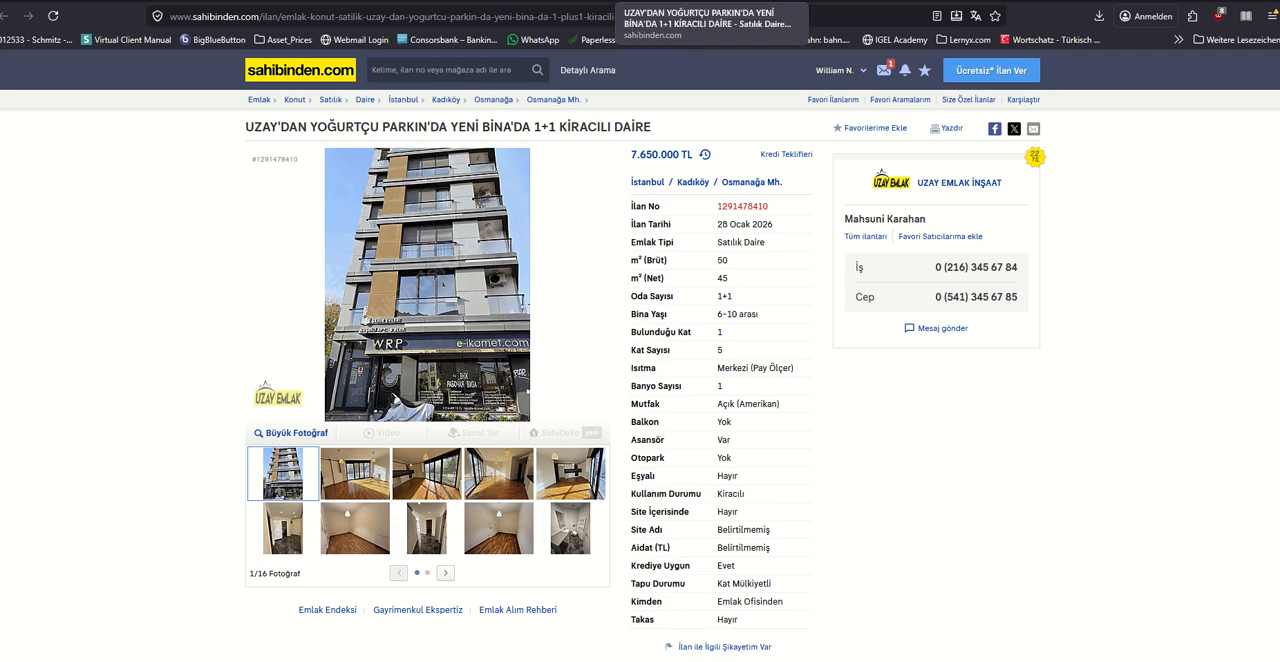
{"action": "left_click", "coordinate": [750, 1]}
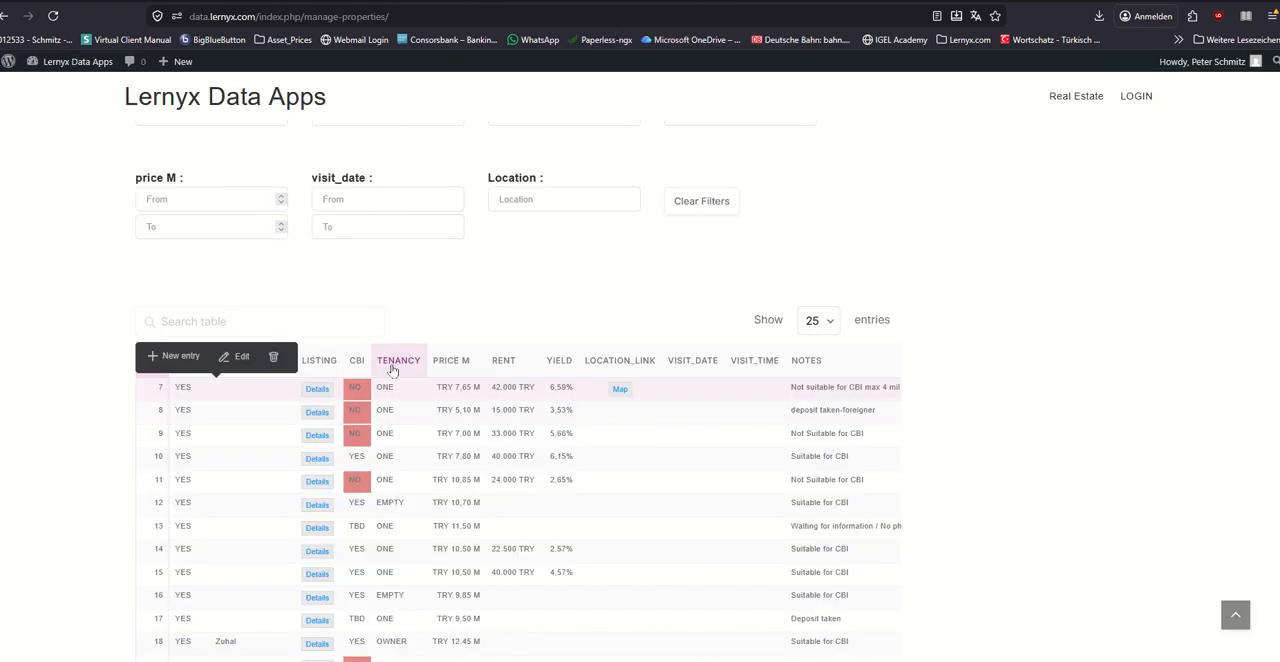
{"action": "scroll", "coordinate": [416, 272], "scroll_direction": "up", "scroll_amount": 2}
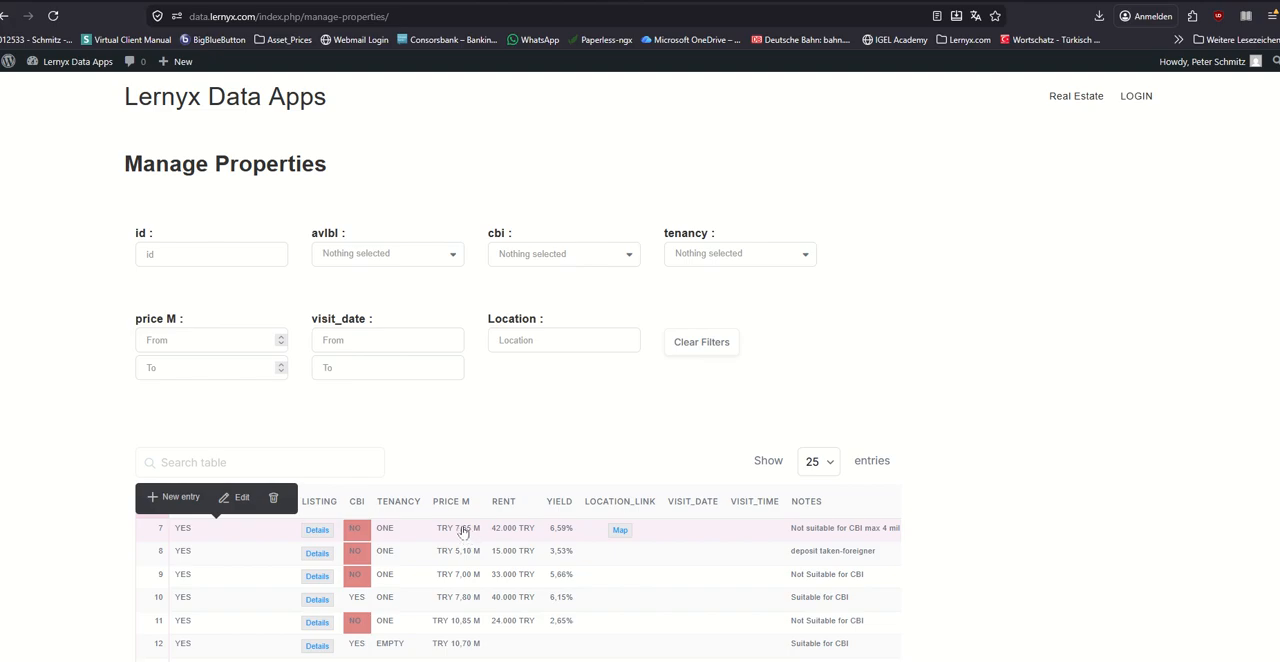
{"action": "scroll", "coordinate": [462, 531], "scroll_direction": "down", "scroll_amount": 2}
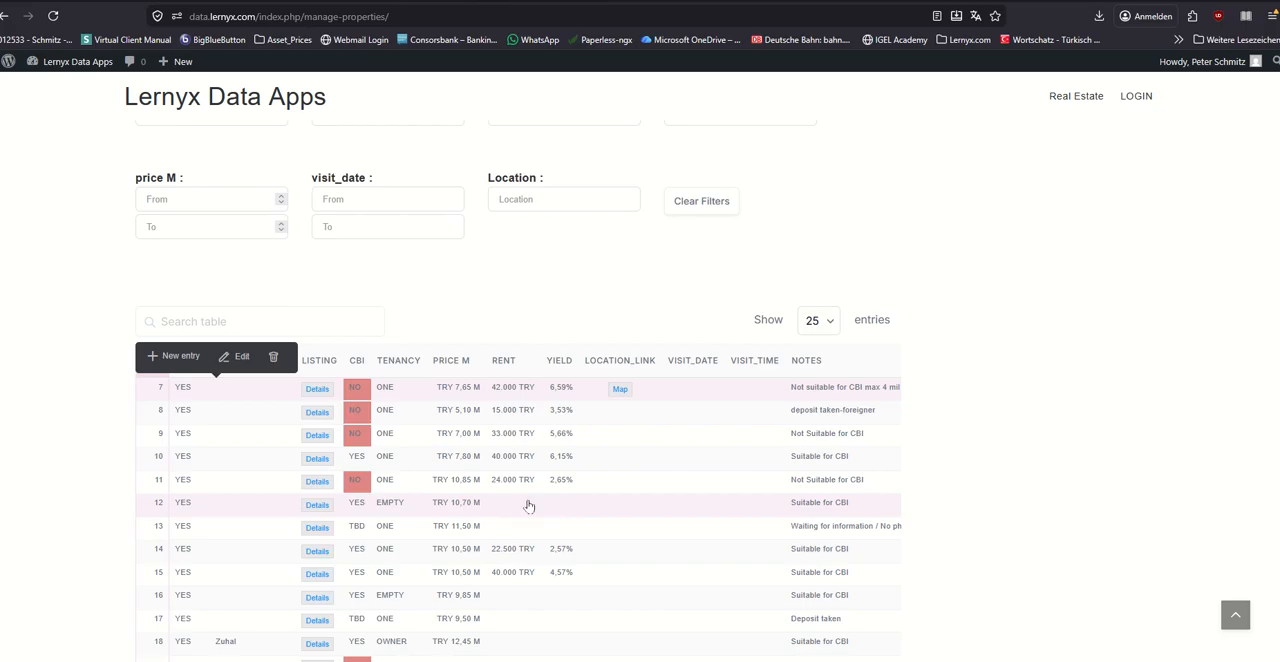
Step: View property 7's location in Google Maps, close the map and examine the notes and location links in the properties table
{"action": "left_click", "coordinate": [619, 390]}
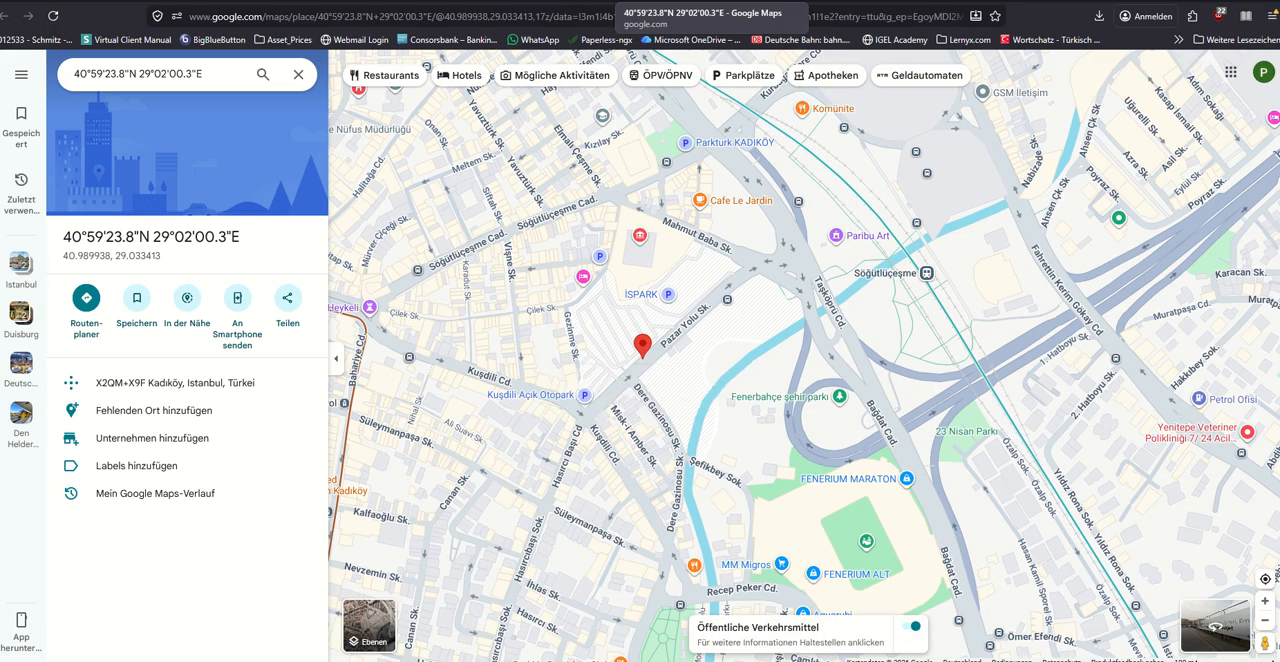
{"action": "left_click", "coordinate": [734, 2]}
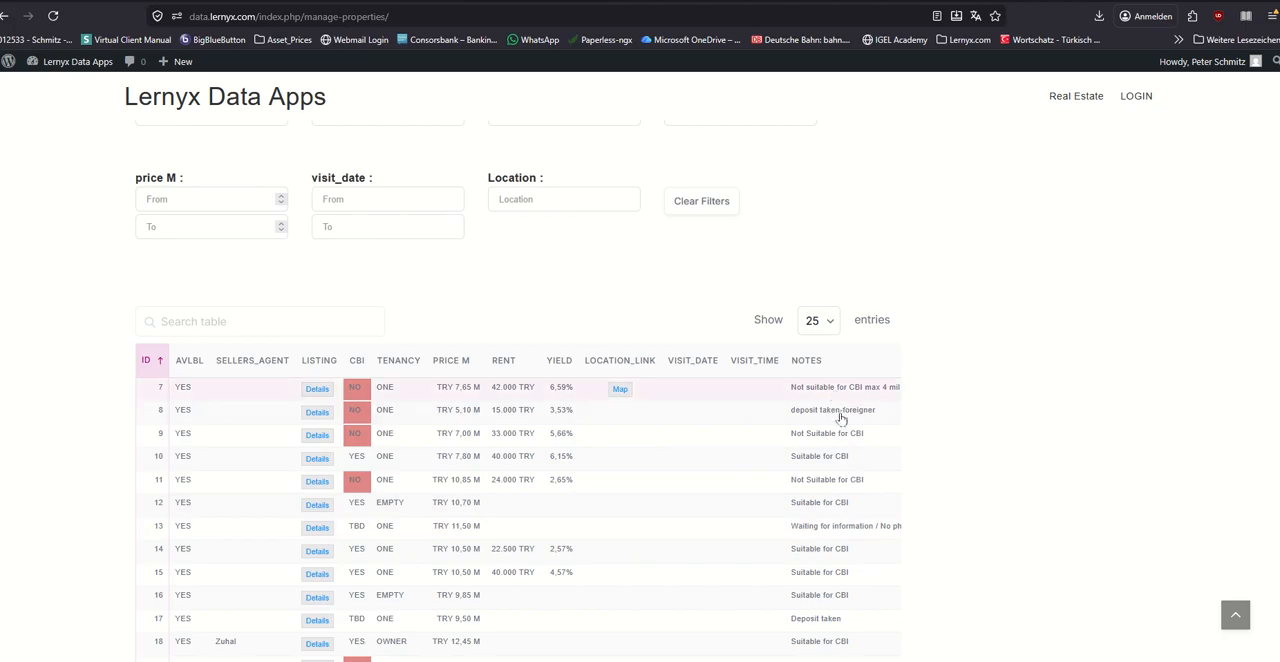
{"action": "scroll", "coordinate": [836, 455], "scroll_direction": "down", "scroll_amount": 5}
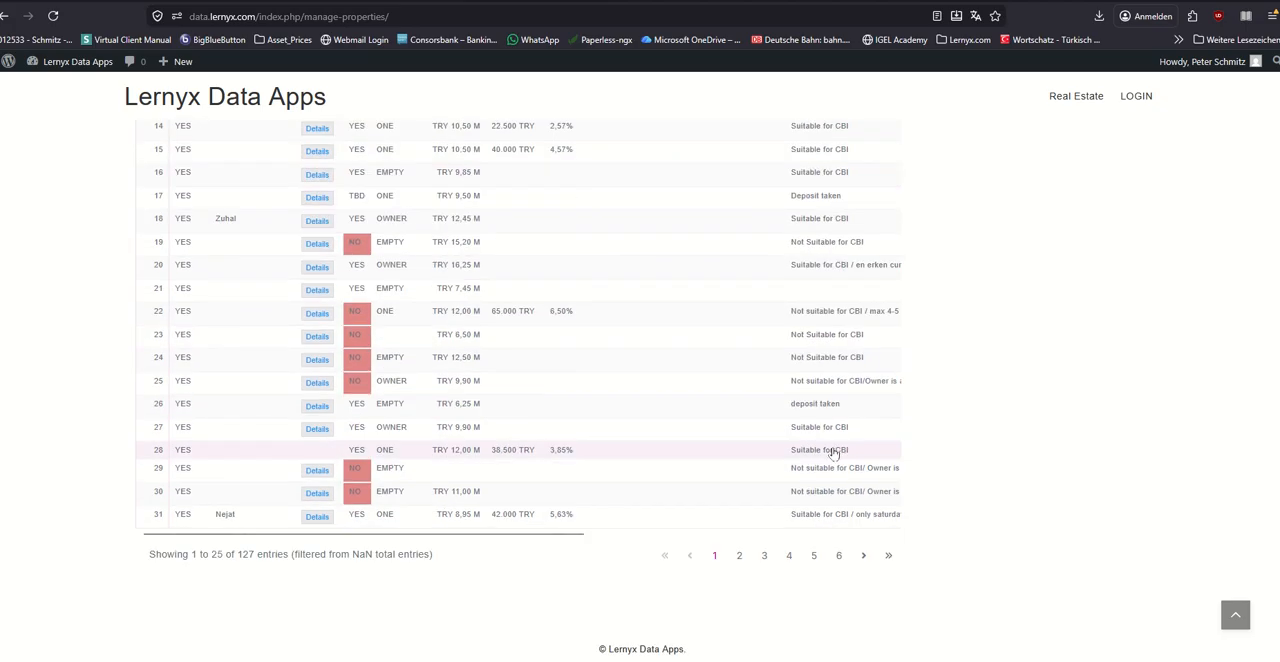
{"action": "scroll", "coordinate": [833, 453], "scroll_direction": "up", "scroll_amount": 5}
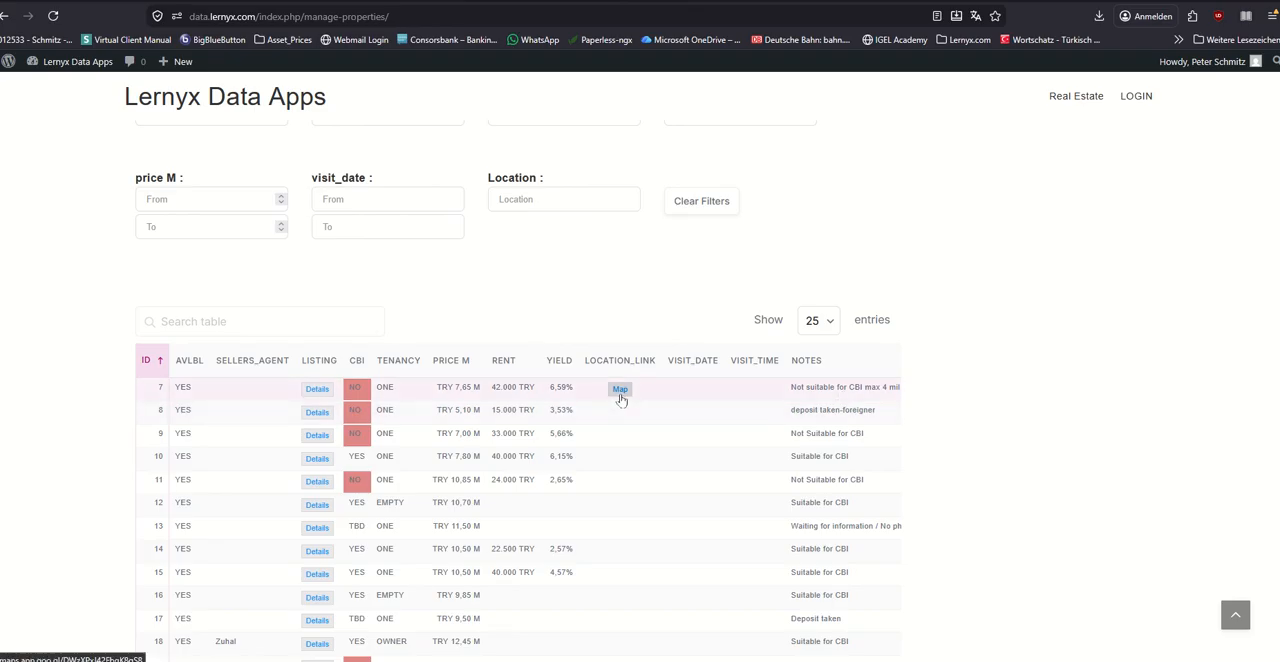
{"action": "scroll", "coordinate": [608, 386], "scroll_direction": "down", "scroll_amount": 3}
{"action": "scroll", "coordinate": [606, 385], "scroll_direction": "down", "scroll_amount": 2}
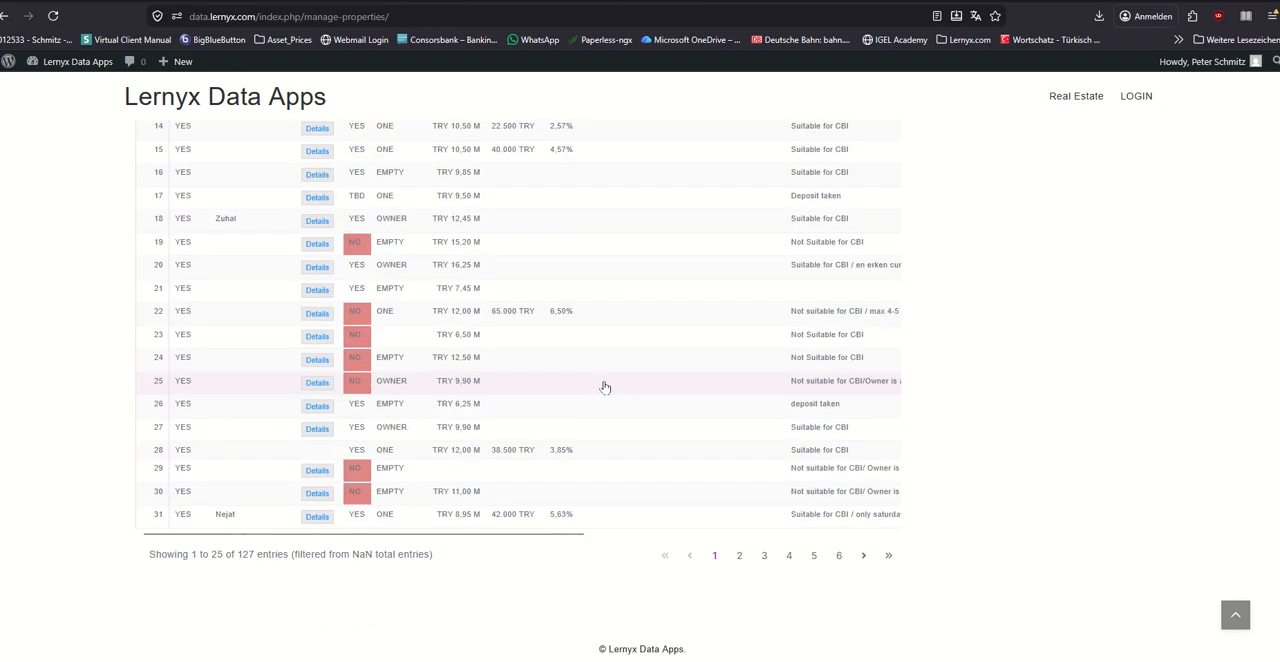
{"action": "scroll", "coordinate": [604, 387], "scroll_direction": "up", "scroll_amount": 5}
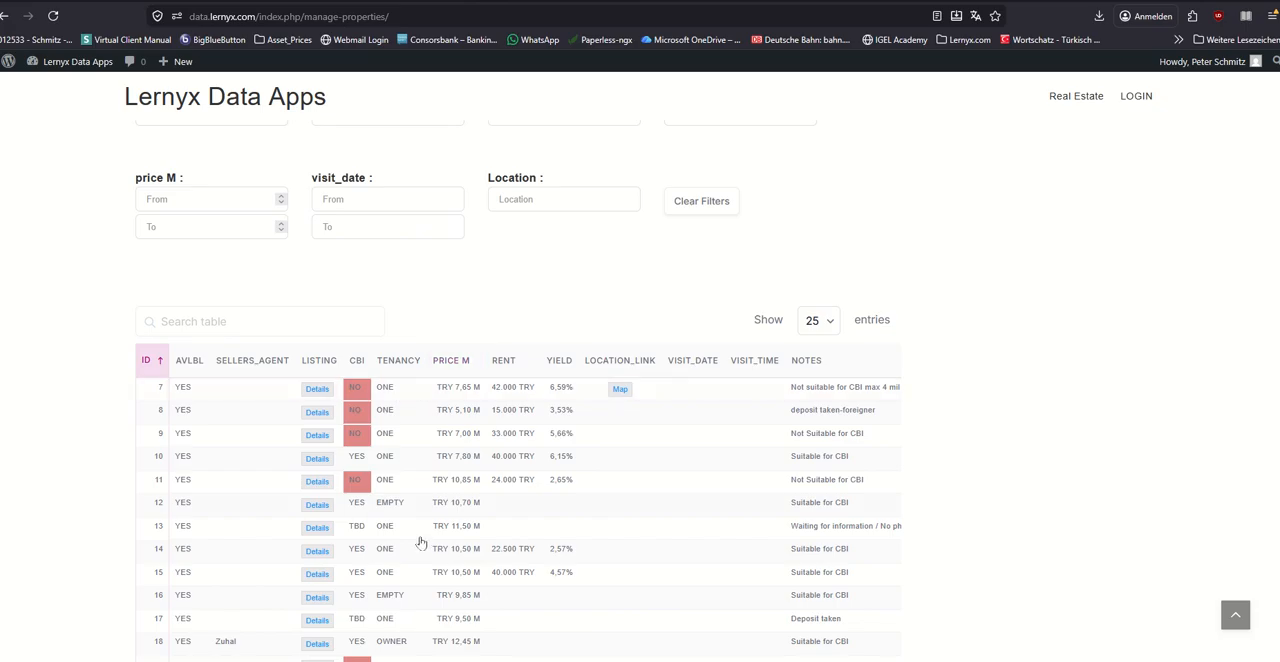
Step: Recheck property 7's map location and its sahibinden.com listing, returning to the properties table after each
{"action": "left_click", "coordinate": [405, 392]}
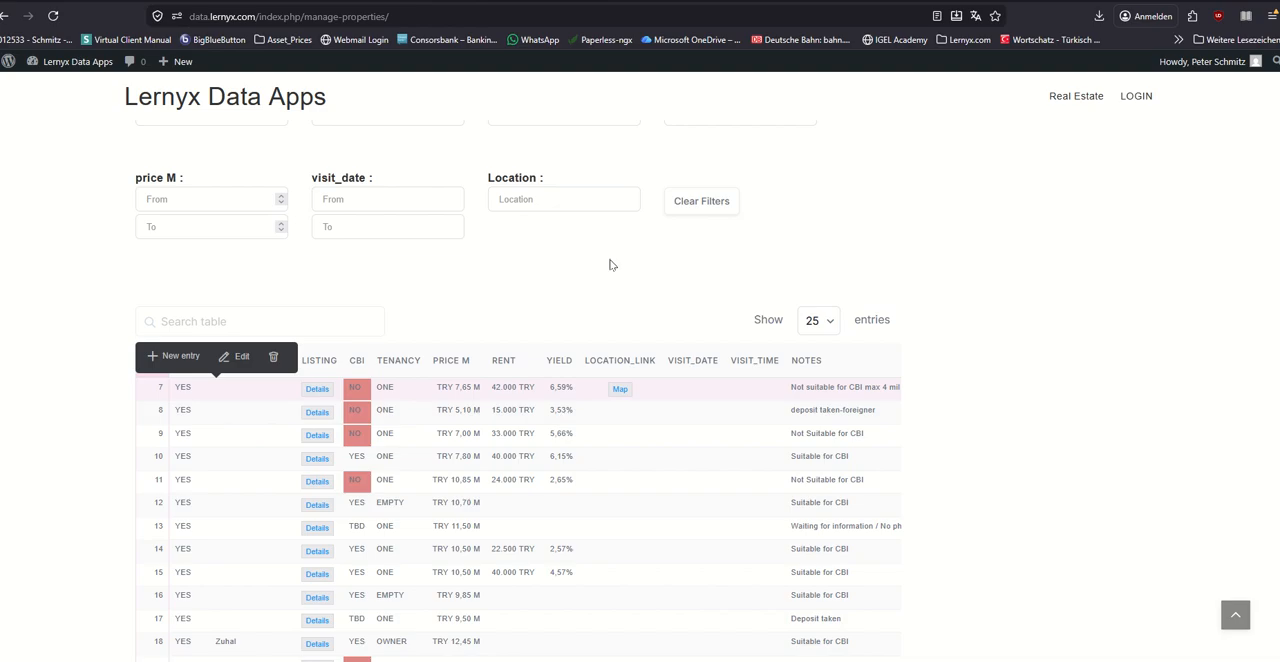
{"action": "left_click", "coordinate": [621, 390]}
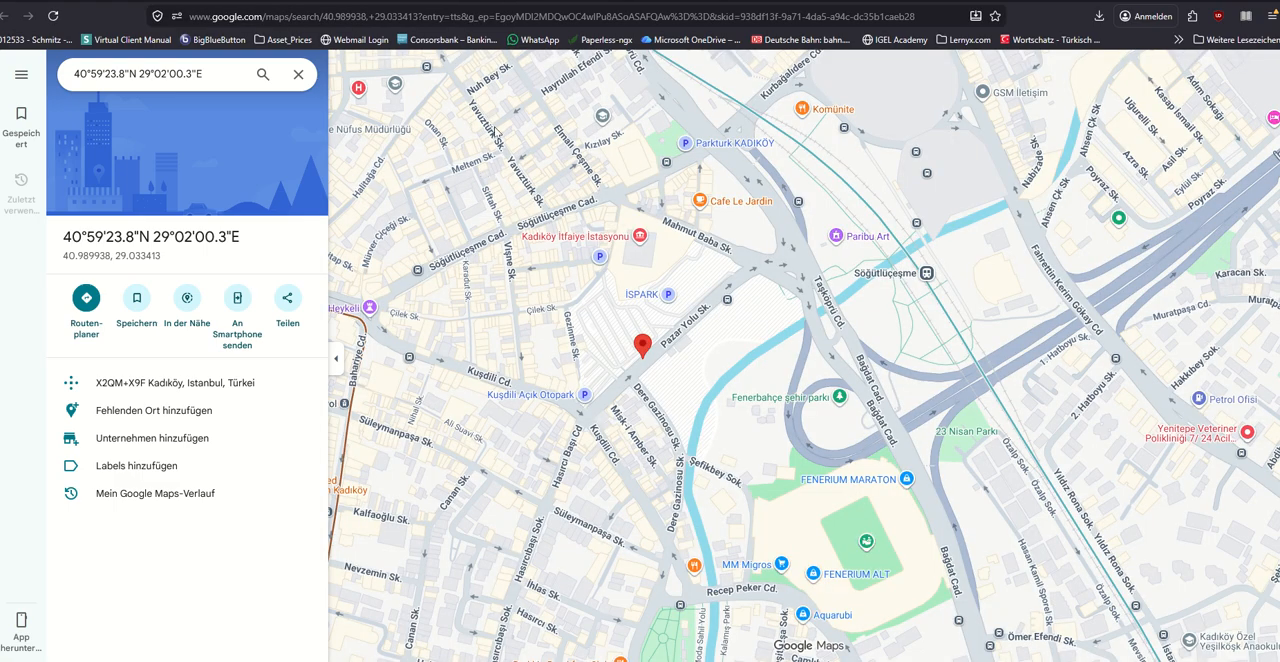
{"action": "key", "text": "alt+Left"}
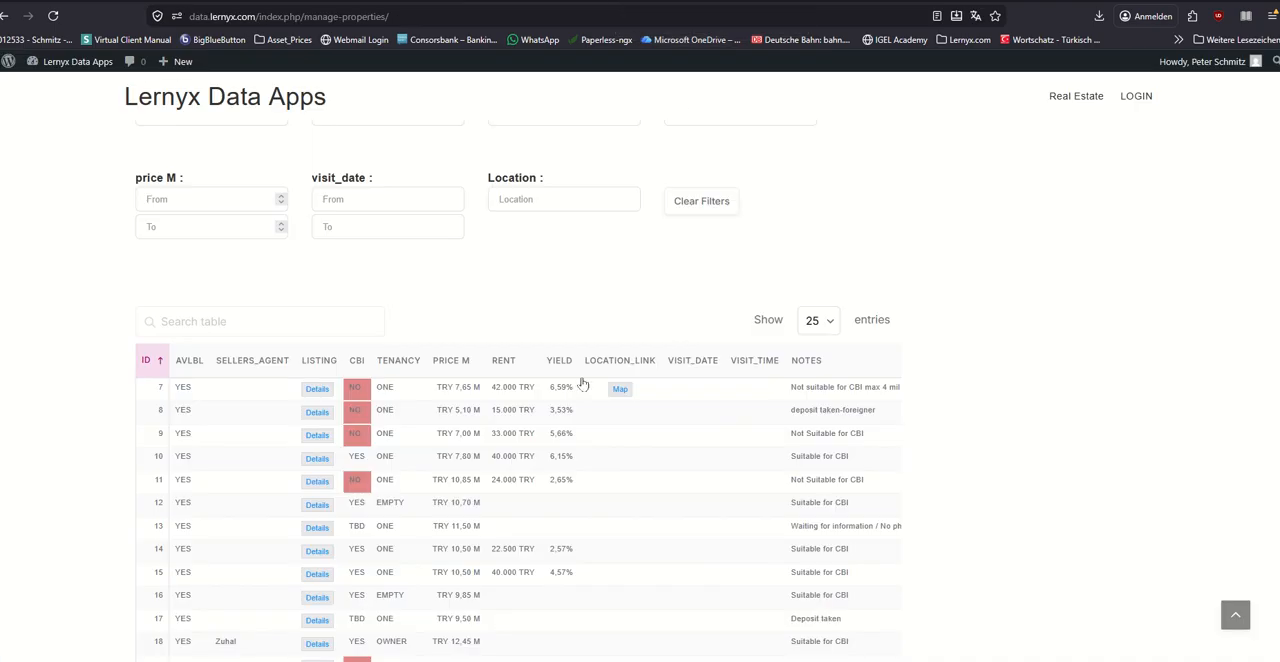
{"action": "left_click", "coordinate": [316, 389]}
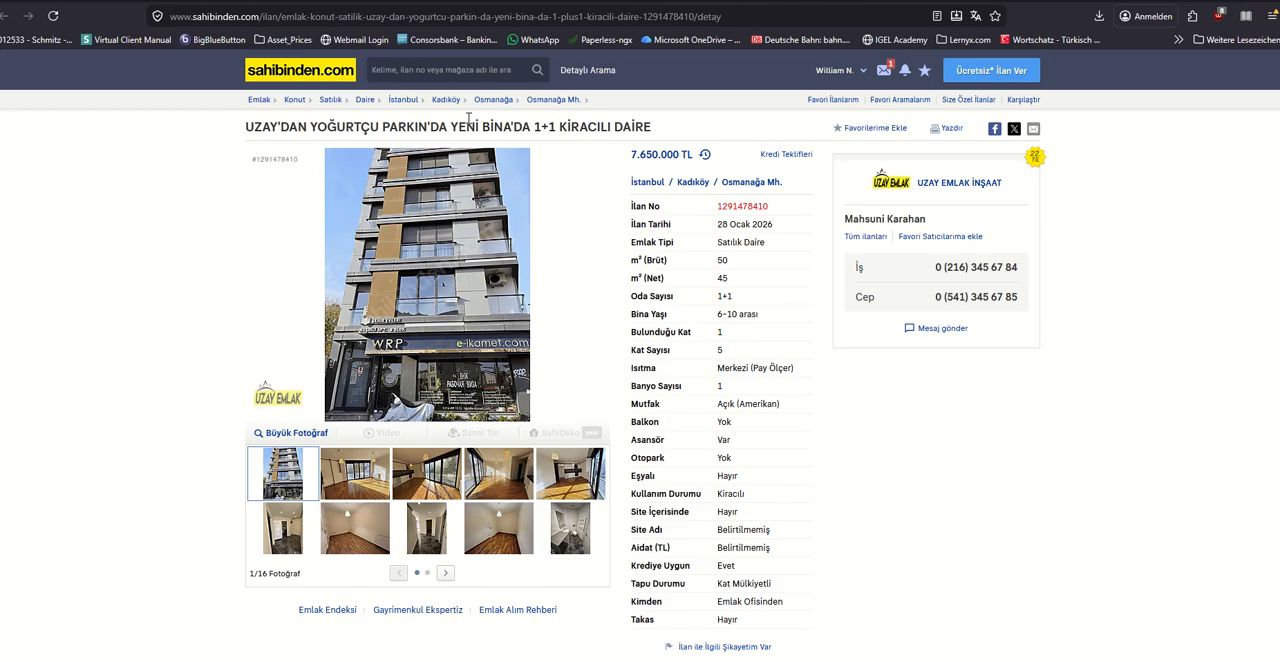
{"action": "left_click", "coordinate": [480, 1]}
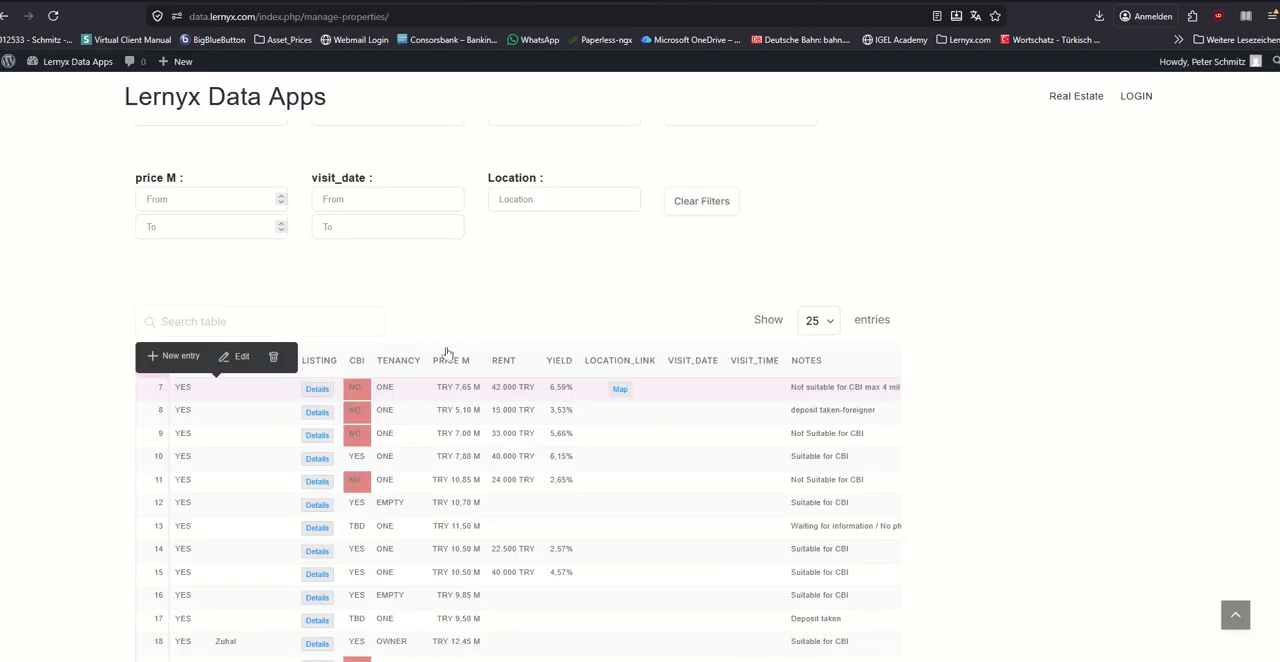
Step: Start a new property entry in the properties table and set its avlbl value to YES
{"action": "left_click", "coordinate": [173, 358]}
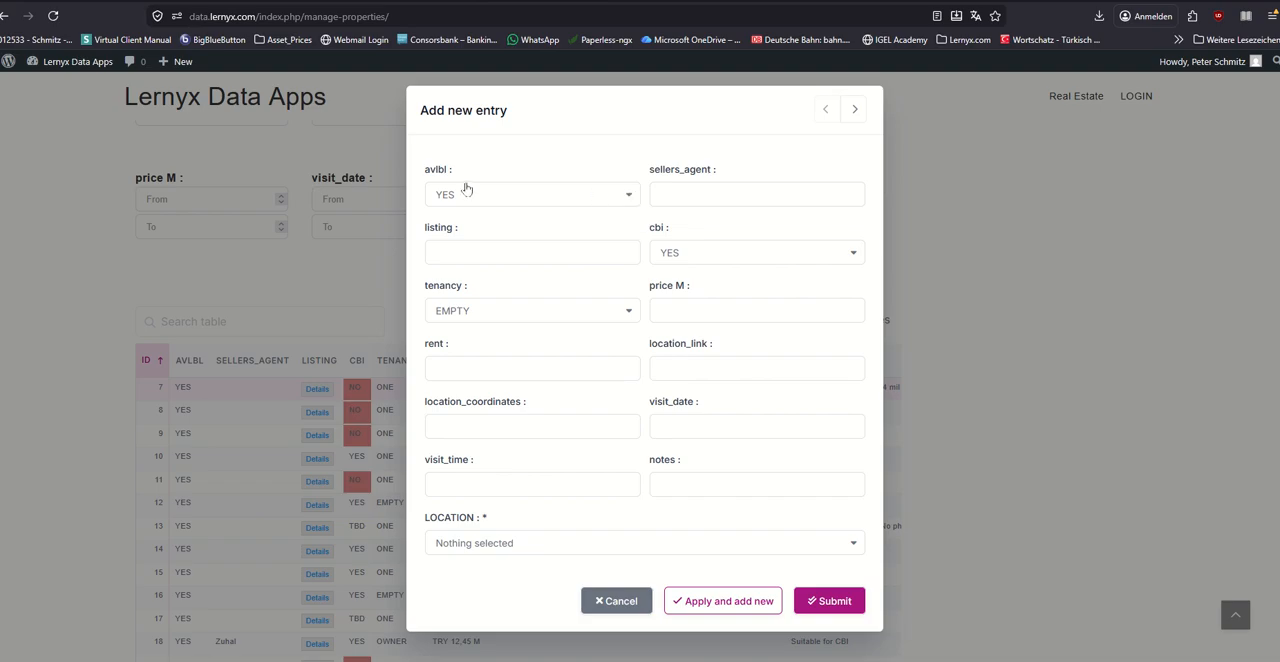
{"action": "left_click", "coordinate": [627, 197]}
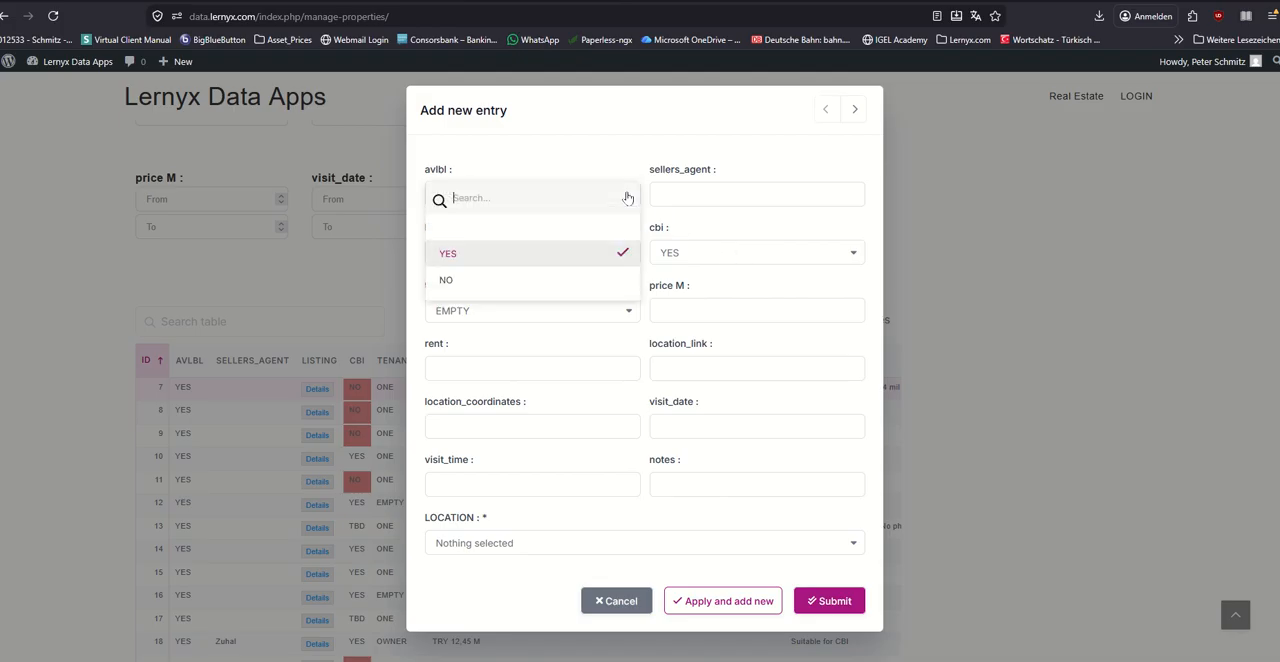
{"action": "left_click", "coordinate": [480, 254]}
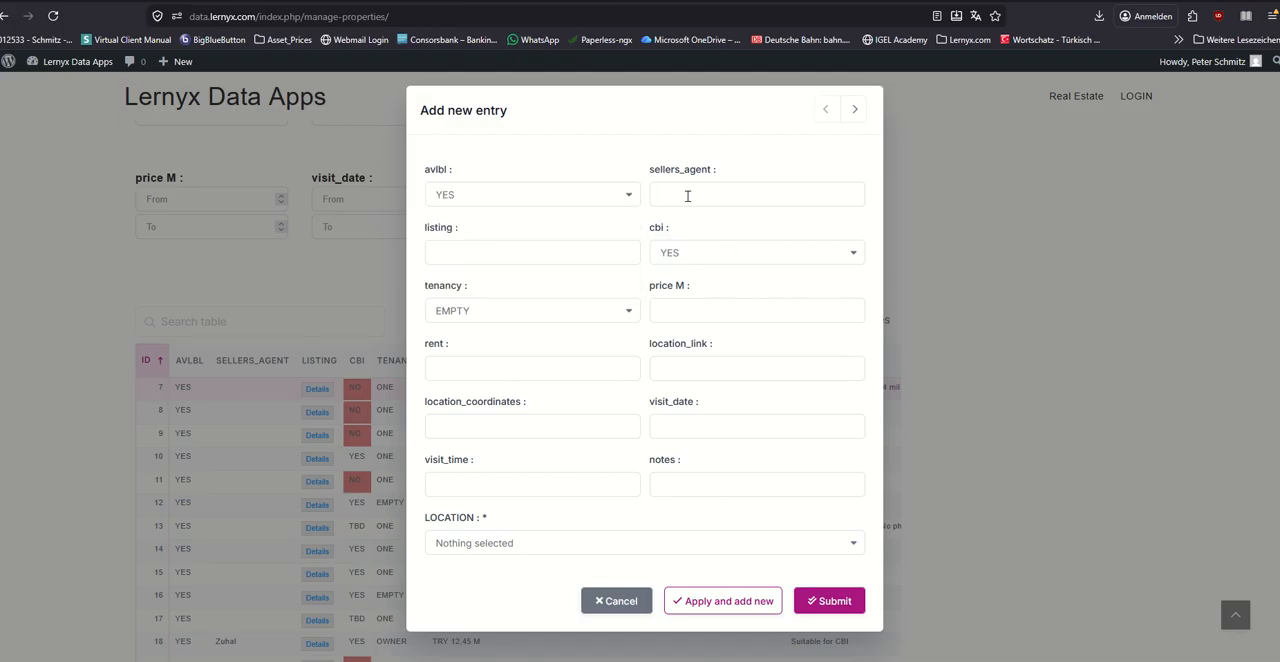
Step: Copy the seller's name from the sahibinden.com listing into the new entry's sellers_agent field
{"action": "left_click", "coordinate": [698, 1]}
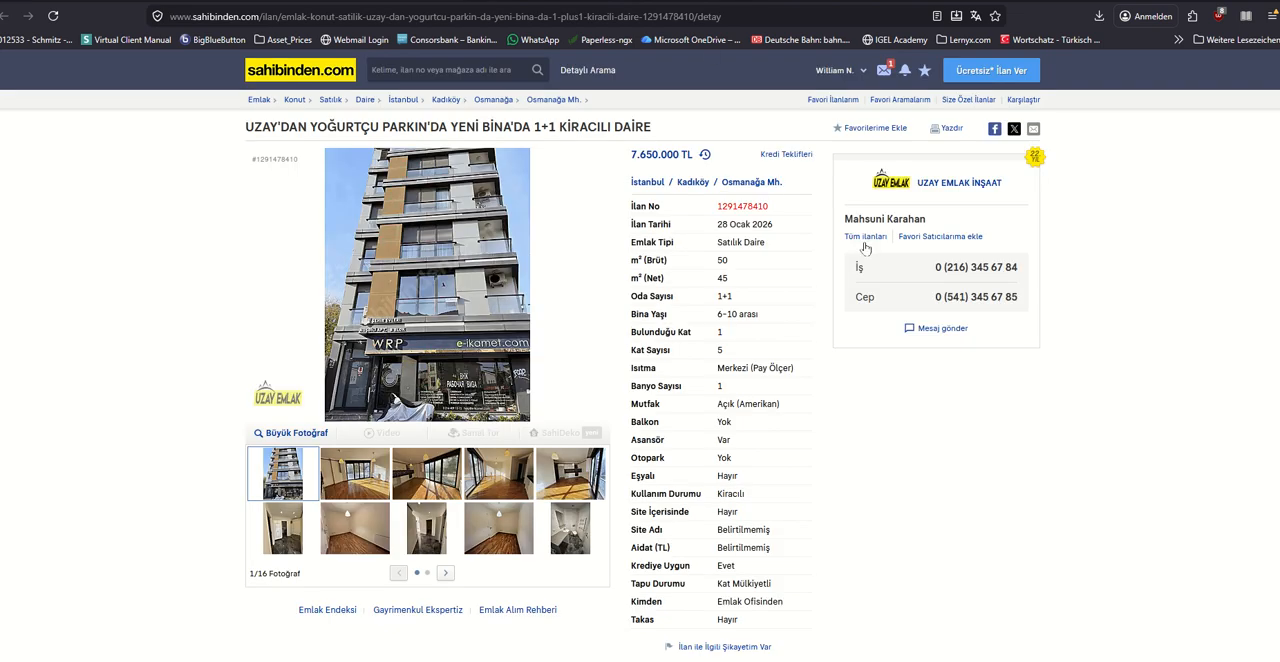
{"action": "left_click_drag", "start_coordinate": [846, 218], "coordinate": [928, 222]}
{"action": "key", "text": "ctrl+c"}
{"action": "left_click", "coordinate": [545, 1]}
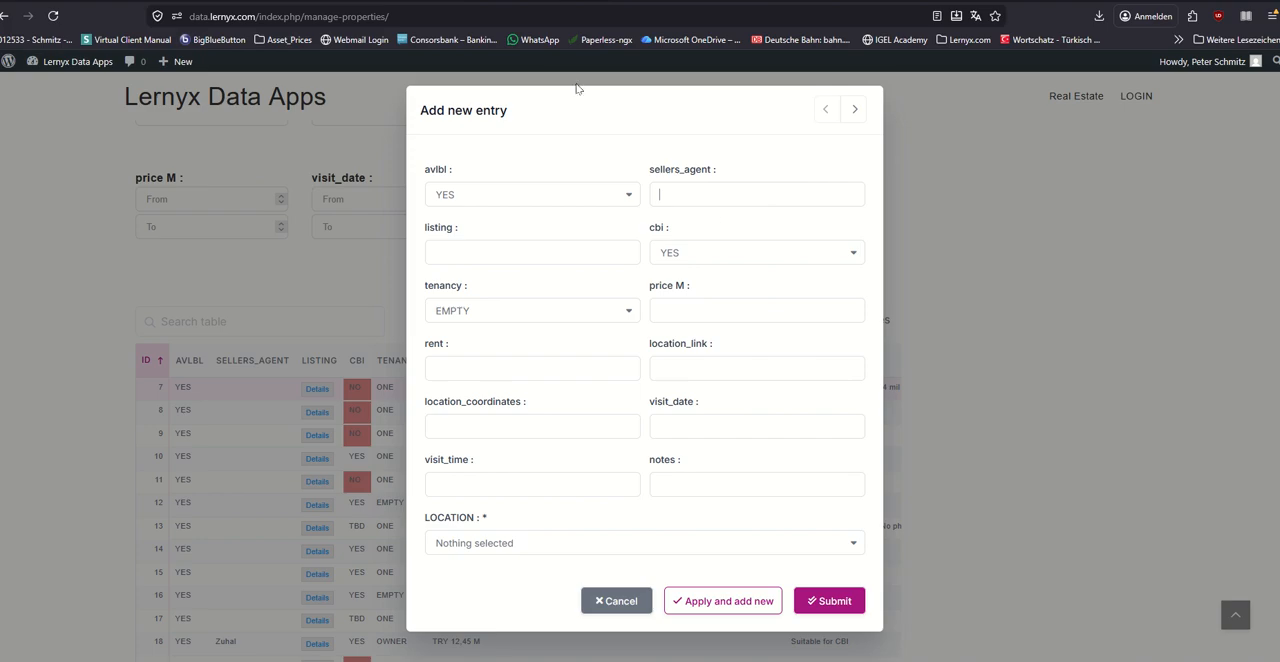
{"action": "key", "text": "ctrl+v"}
Step: Copy the web address of the sahibinden.com listing into the new entry's listing field
{"action": "left_click", "coordinate": [593, 3]}
{"action": "left_click", "coordinate": [588, 19]}
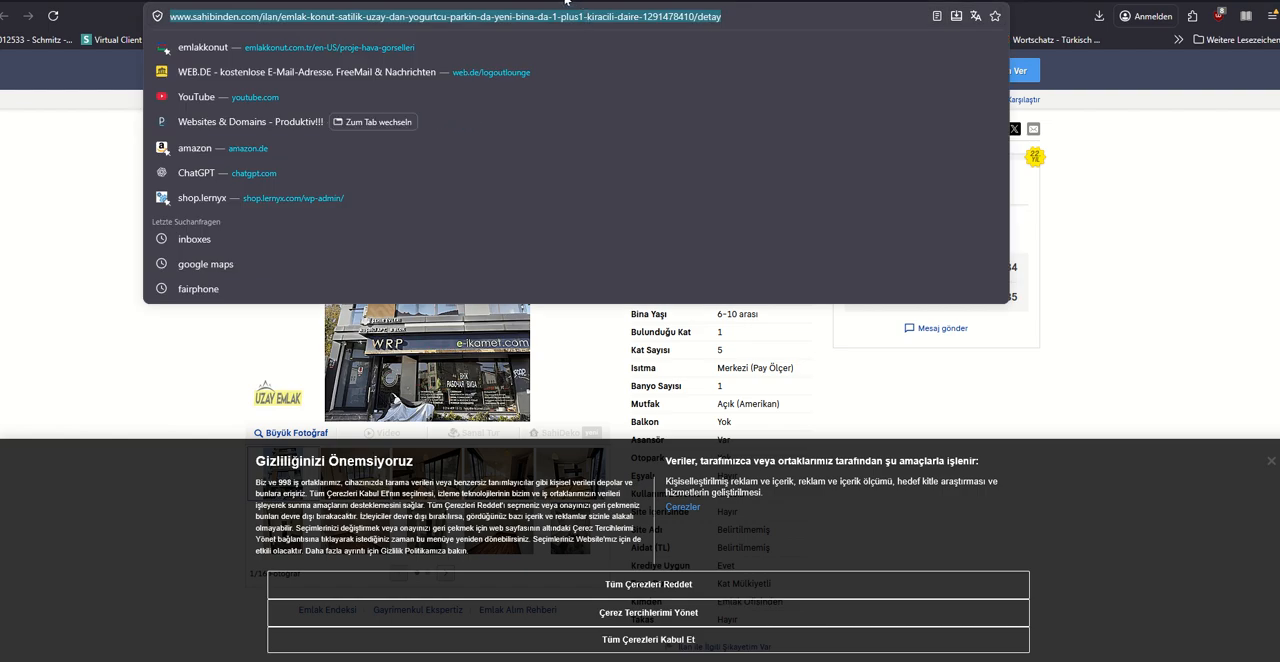
{"action": "left_click", "coordinate": [565, 2]}
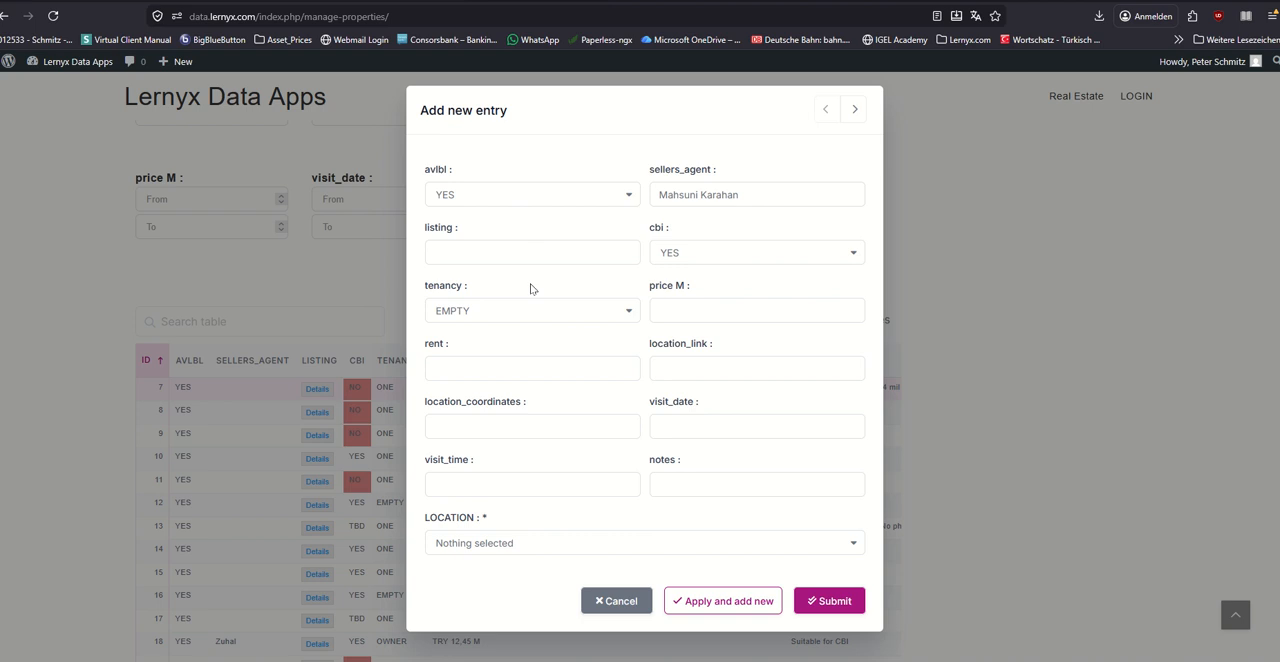
{"action": "key", "text": "ctrl+v"}
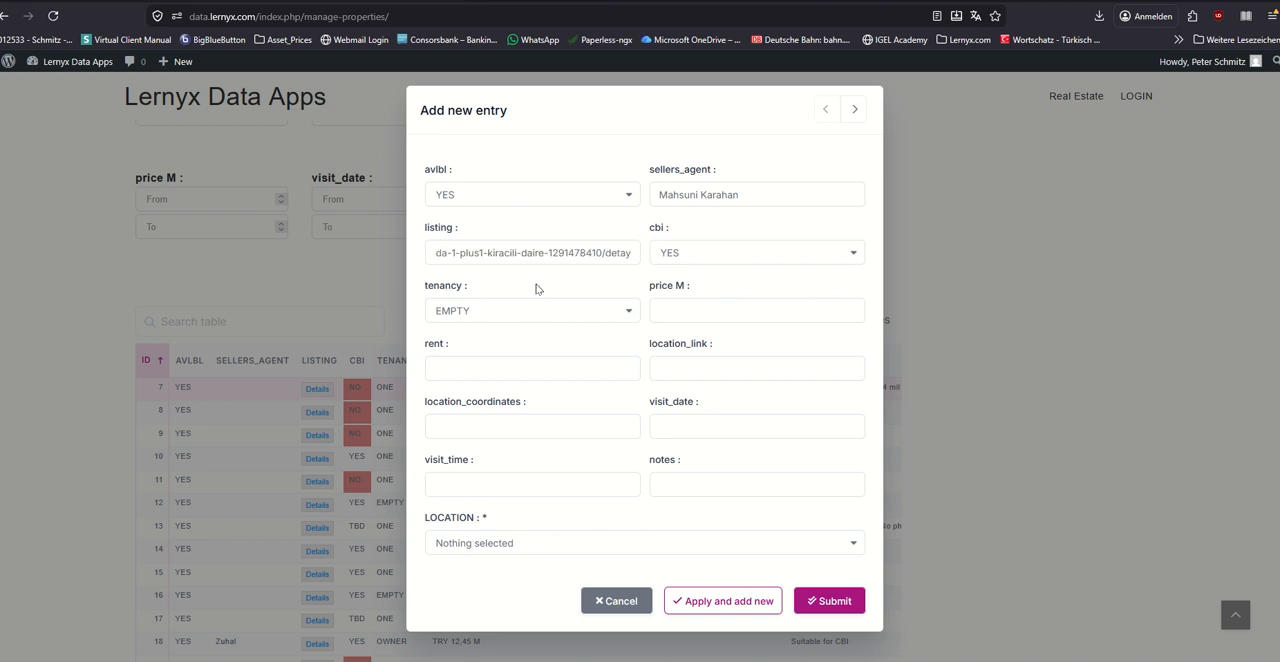
Step: Set the new entry's cbi value to YES and its tenancy to ONE
{"action": "left_click", "coordinate": [742, 253]}
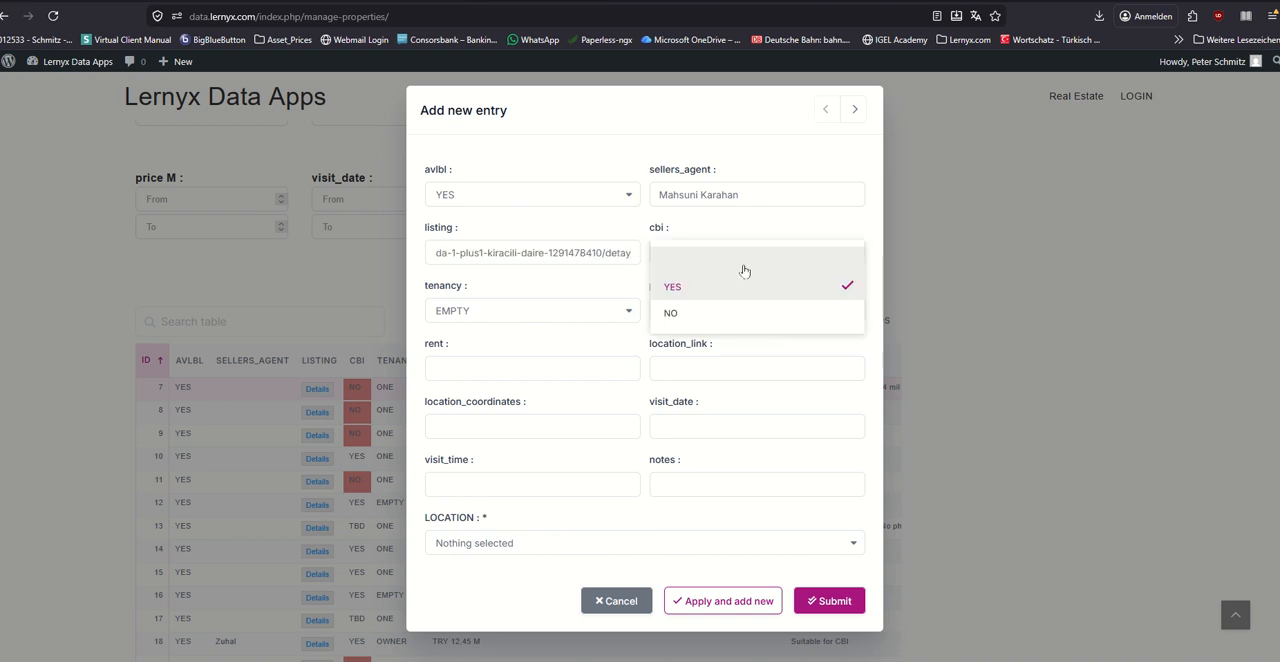
{"action": "left_click", "coordinate": [707, 291]}
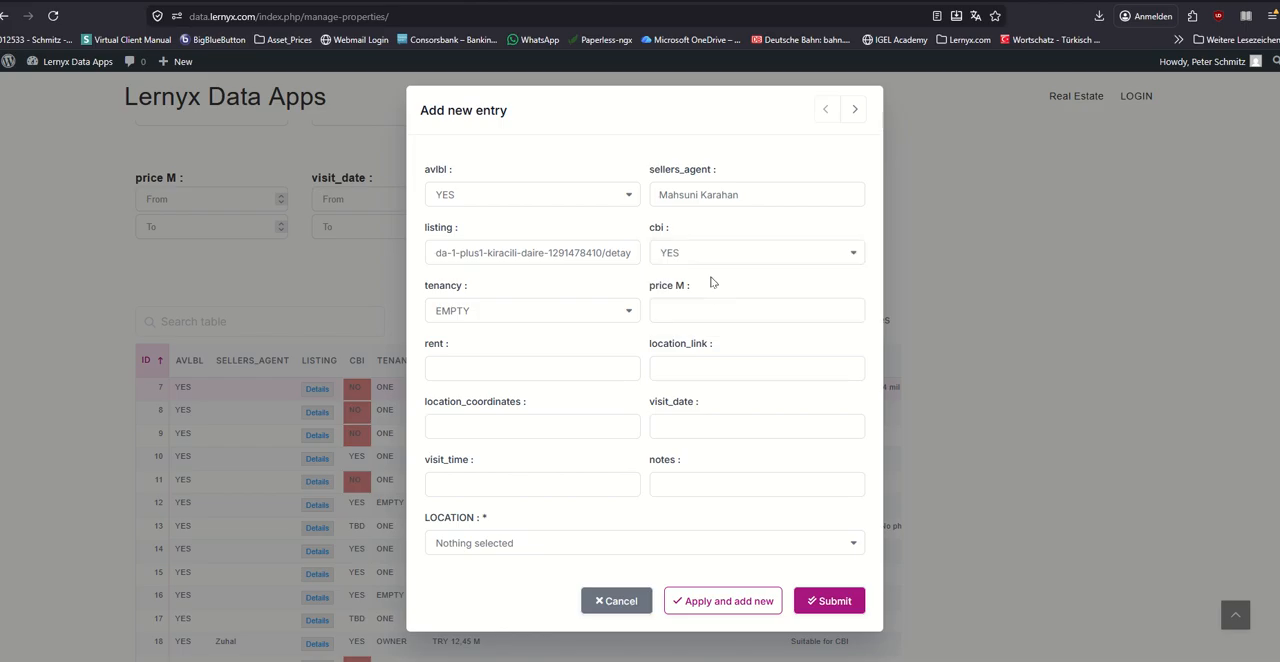
{"action": "left_click", "coordinate": [636, 314]}
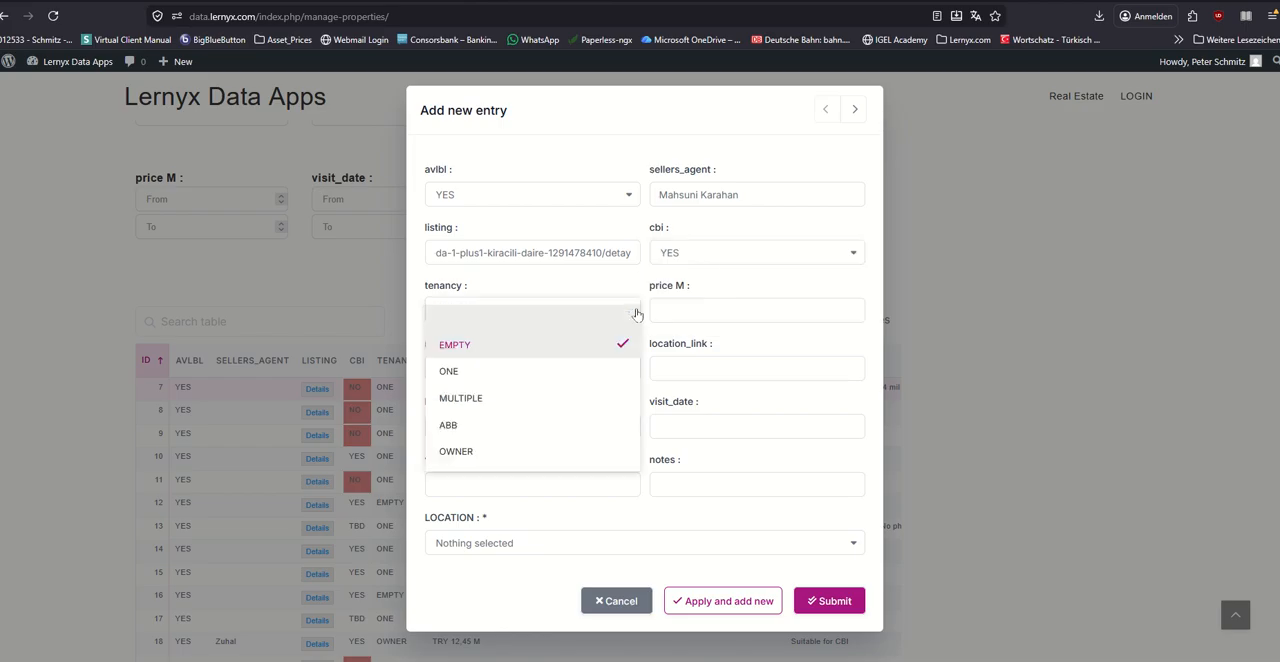
{"action": "left_click", "coordinate": [526, 373]}
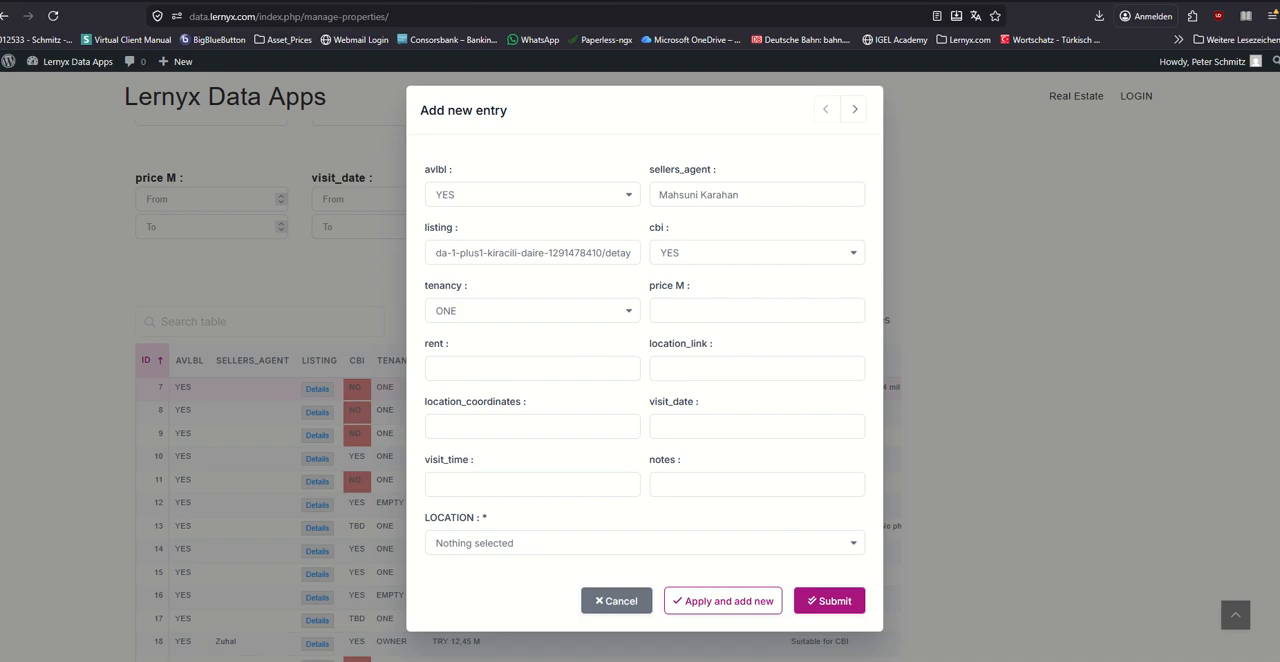
Step: Check the price on the sahibinden.com listing and set the new entry's price M to 7,65
{"action": "left_click", "coordinate": [692, 1]}
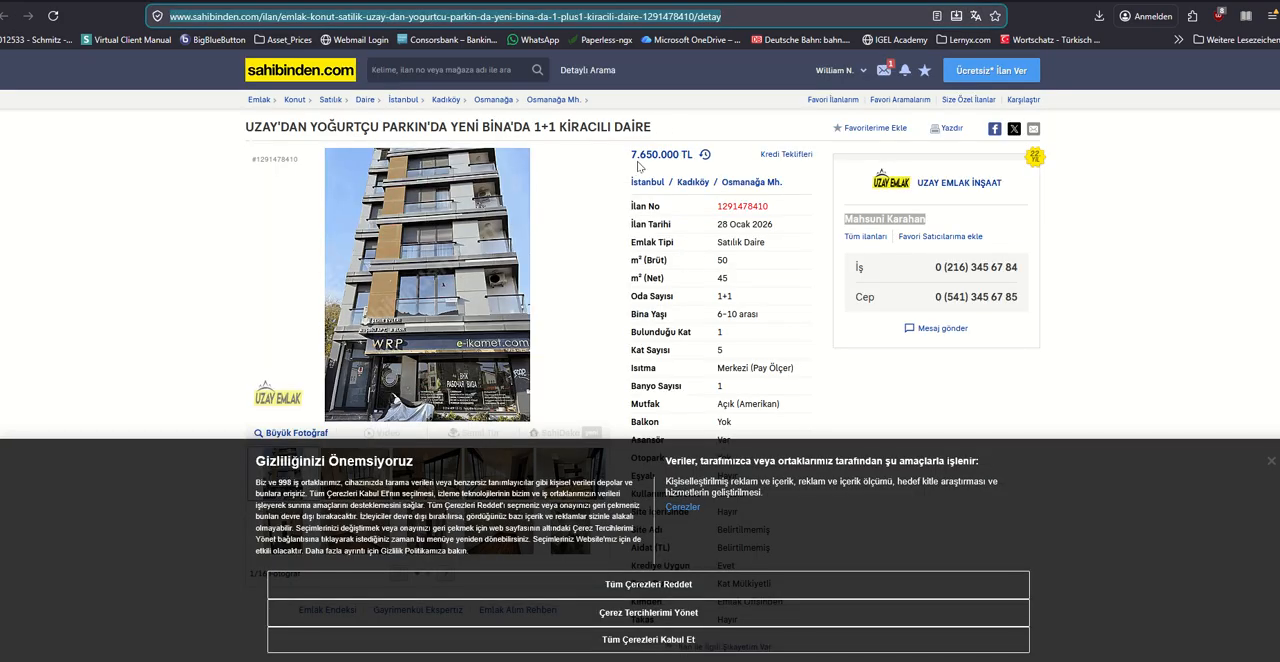
{"action": "left_click", "coordinate": [511, 4]}
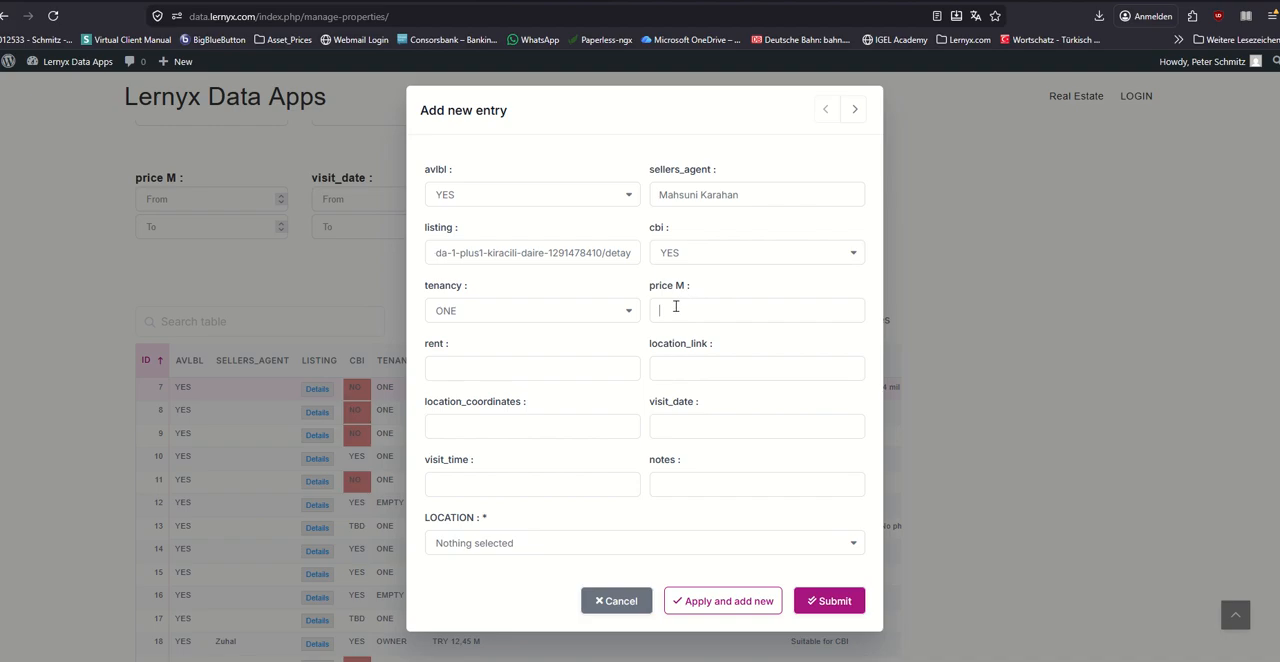
{"action": "type", "text": "0,09"}
{"action": "key", "text": "BackSpace"}
{"action": "key", "text": "BackSpace"}
{"action": "key", "text": "BackSpace"}
{"action": "type", "text": "065"}
Step: Set the new entry's rent to 30.000
{"action": "left_click", "coordinate": [495, 380]}
{"action": "type", "text": "30.000"}
Step: Dismiss the cookie notice on the sahibinden.com listing, show its location map and open the directions to the property in Google Maps
{"action": "left_click", "coordinate": [430, 1]}
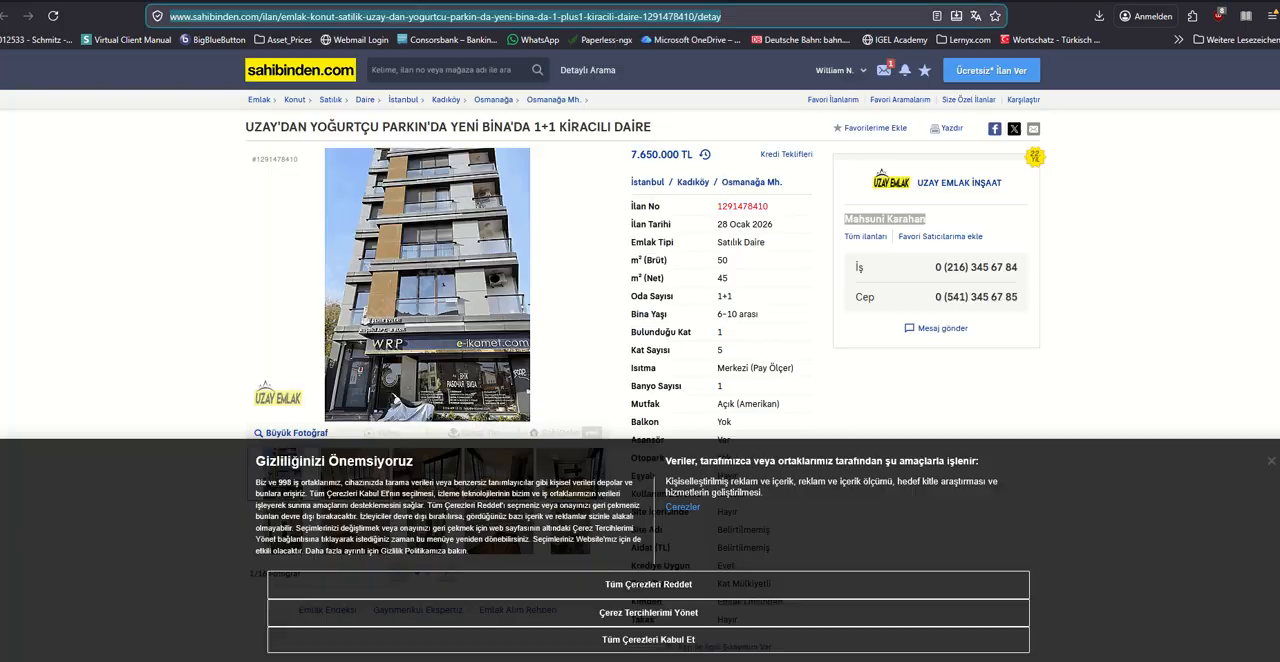
{"action": "left_click", "coordinate": [1271, 465]}
{"action": "scroll", "coordinate": [652, 310], "scroll_direction": "down", "scroll_amount": 2}
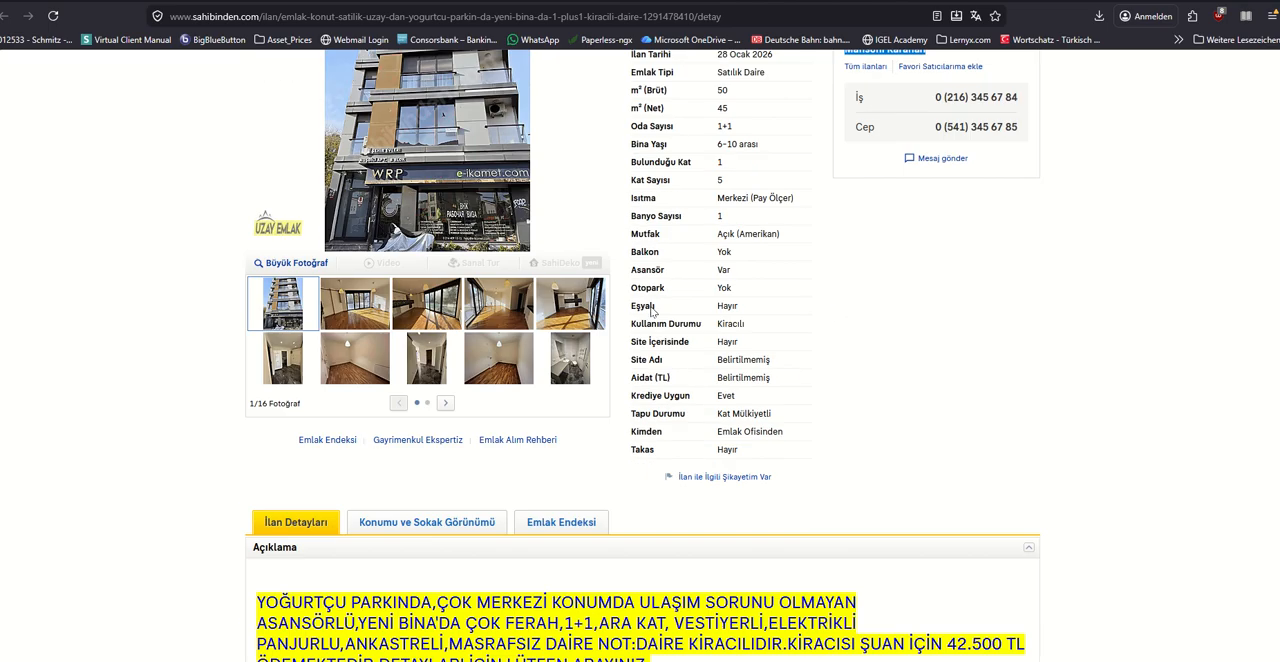
{"action": "scroll", "coordinate": [652, 310], "scroll_direction": "down", "scroll_amount": 3}
{"action": "left_click", "coordinate": [424, 273]}
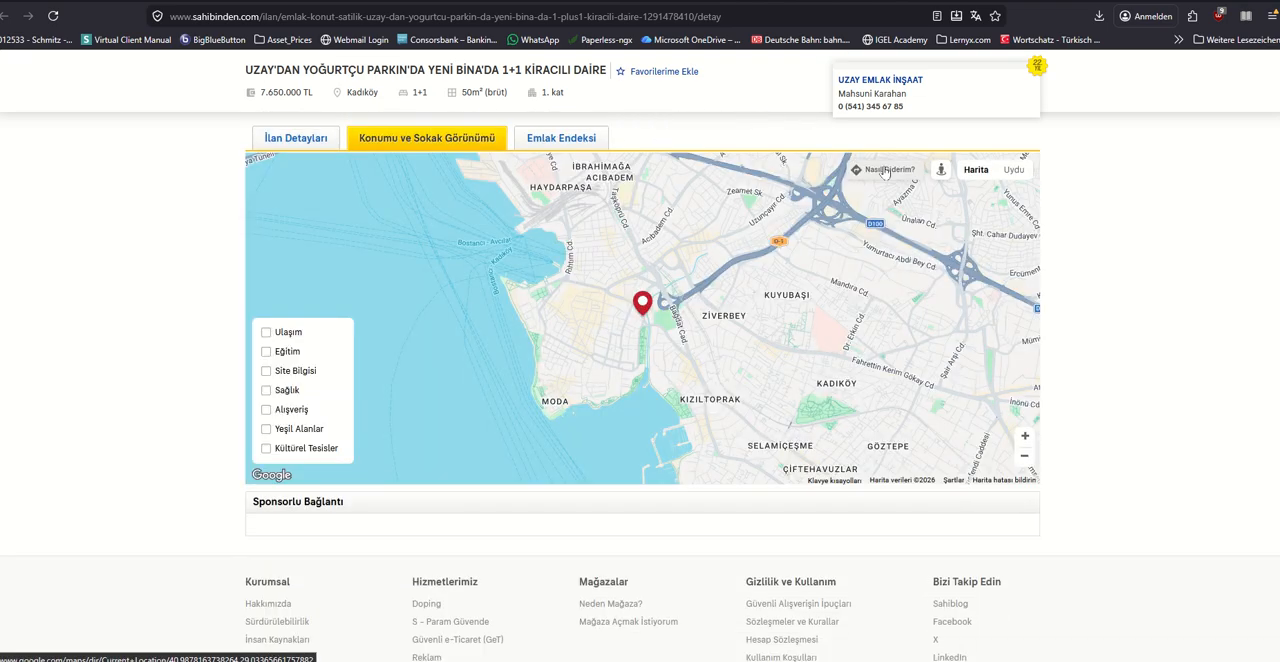
{"action": "left_click", "coordinate": [884, 171]}
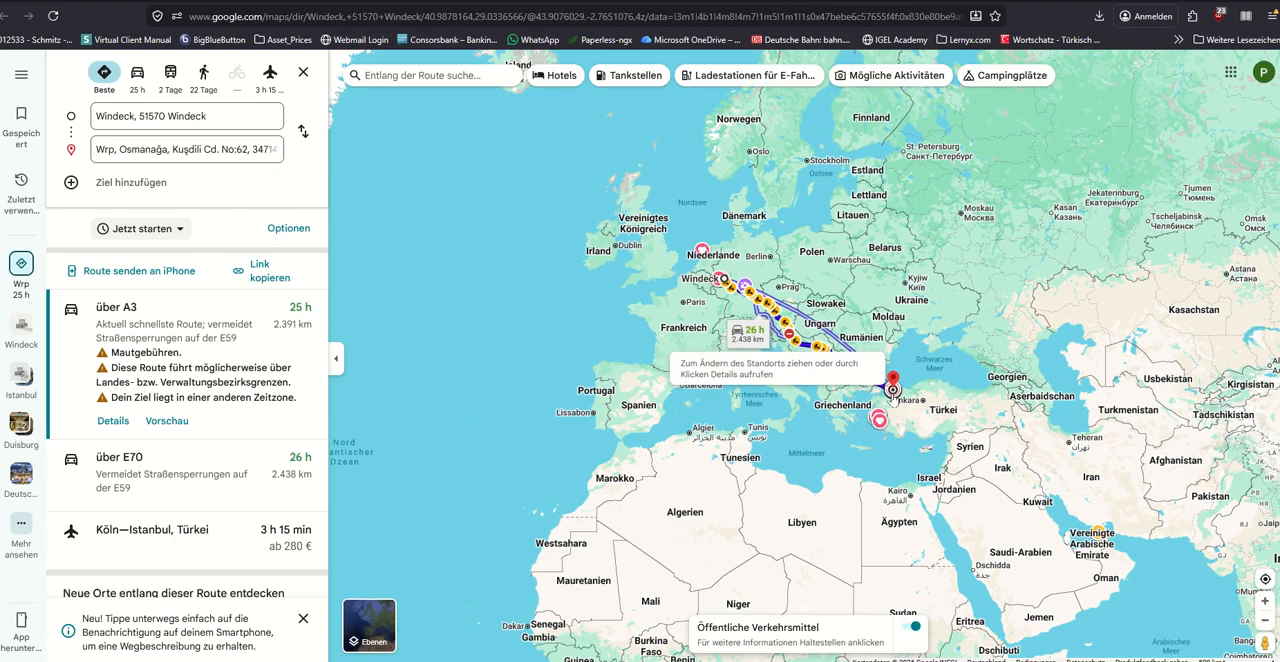
Step: Copy the share link of the property's destination marker in Google Maps into the new entry's location_link field
{"action": "scroll", "coordinate": [893, 395], "scroll_direction": "up", "scroll_amount": 5}
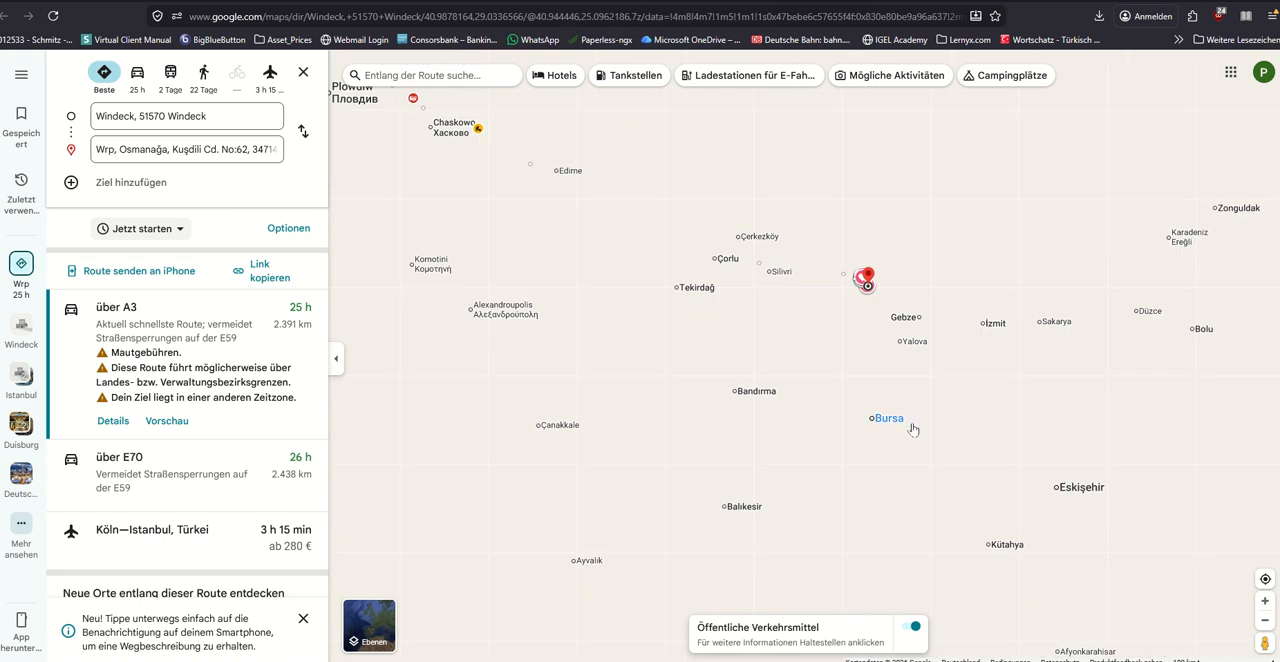
{"action": "scroll", "coordinate": [866, 282], "scroll_direction": "up", "scroll_amount": 3}
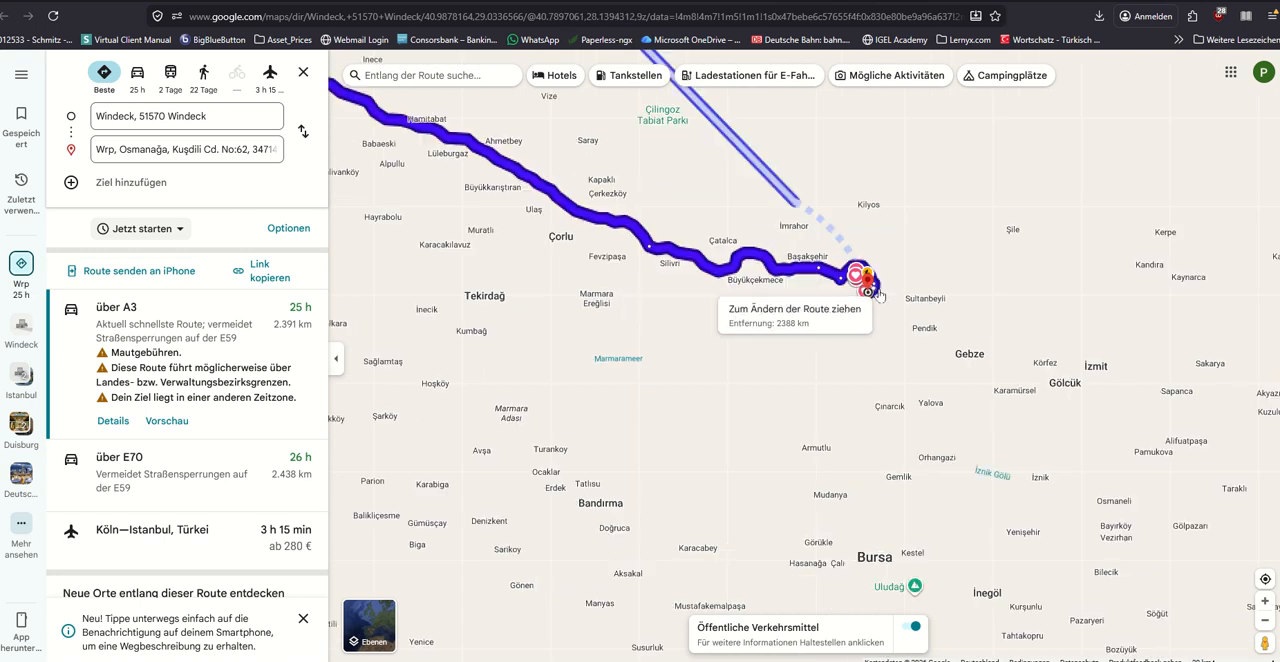
{"action": "scroll", "coordinate": [878, 290], "scroll_direction": "up", "scroll_amount": 4}
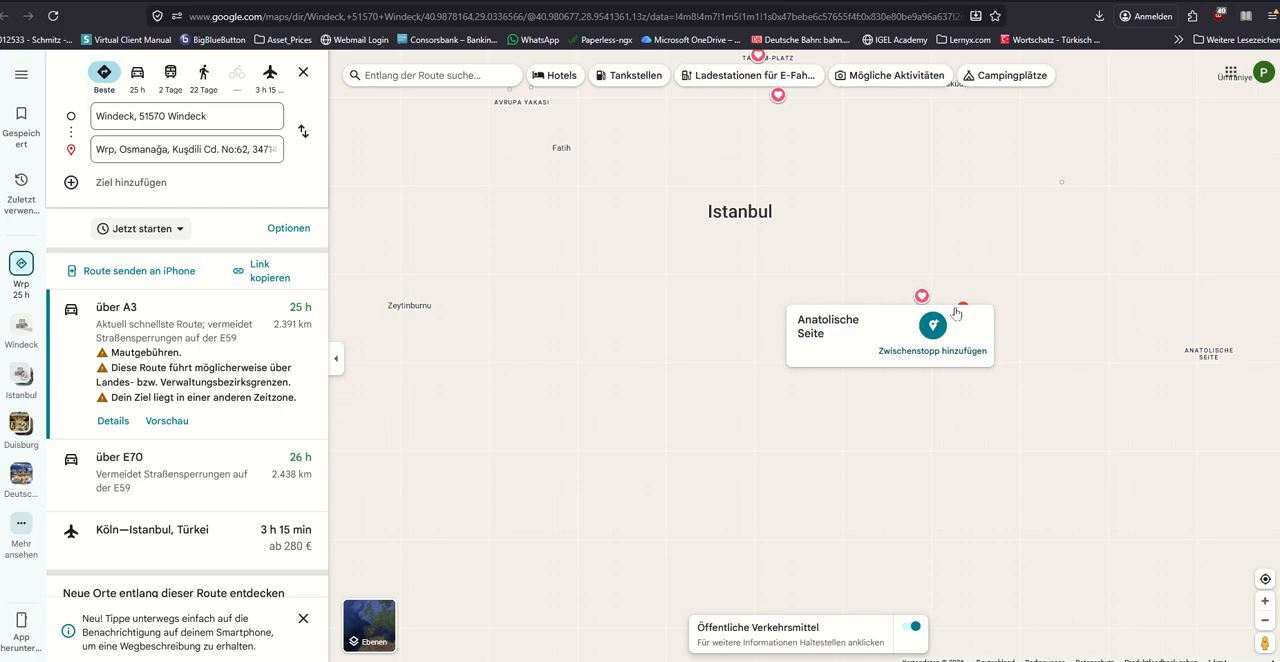
{"action": "scroll", "coordinate": [1000, 340], "scroll_direction": "up", "scroll_amount": 4}
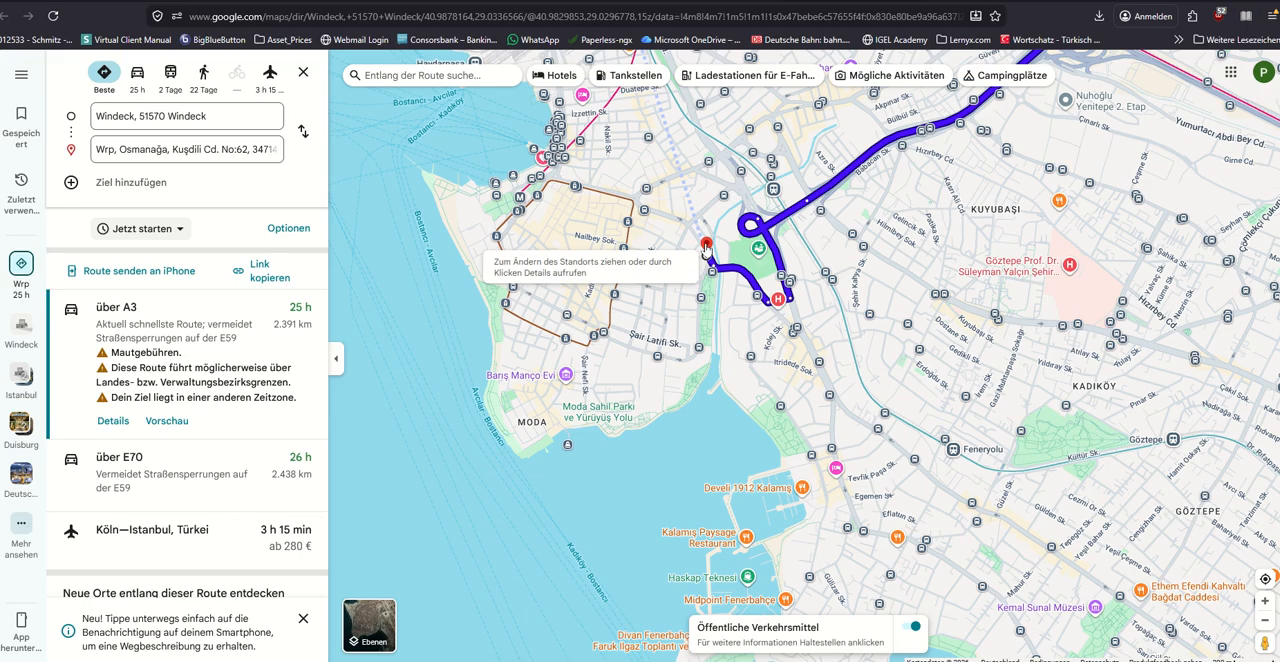
{"action": "right_click", "coordinate": [706, 248]}
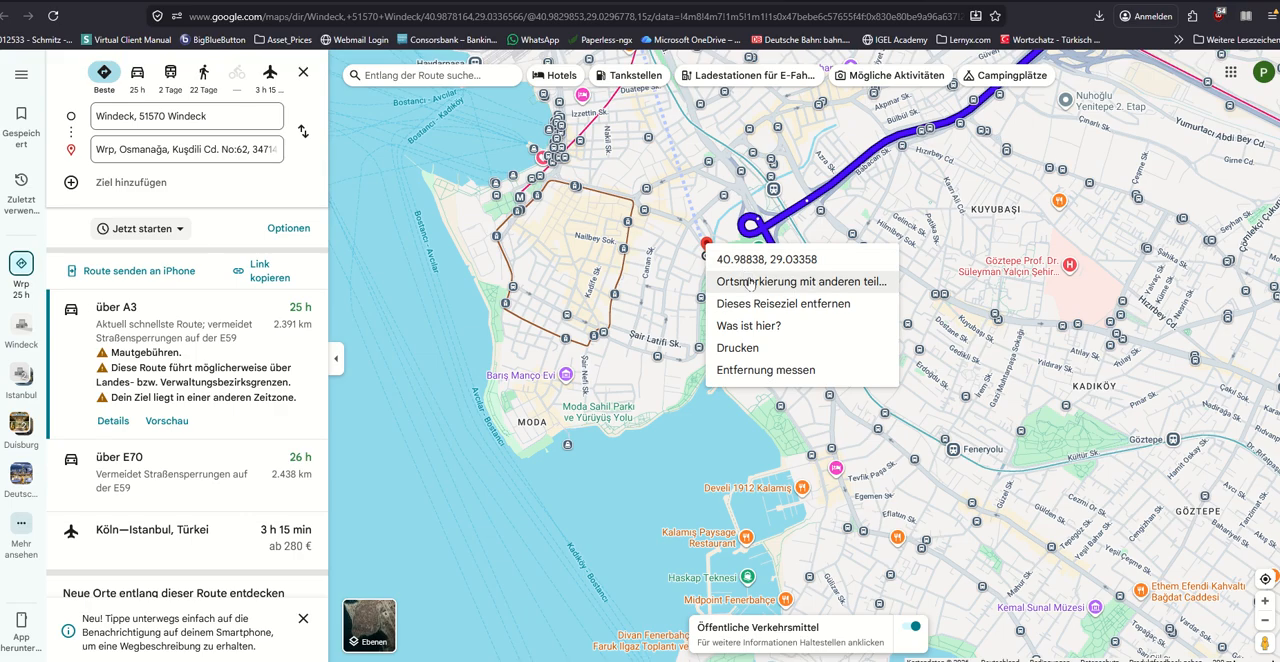
{"action": "left_click", "coordinate": [749, 283]}
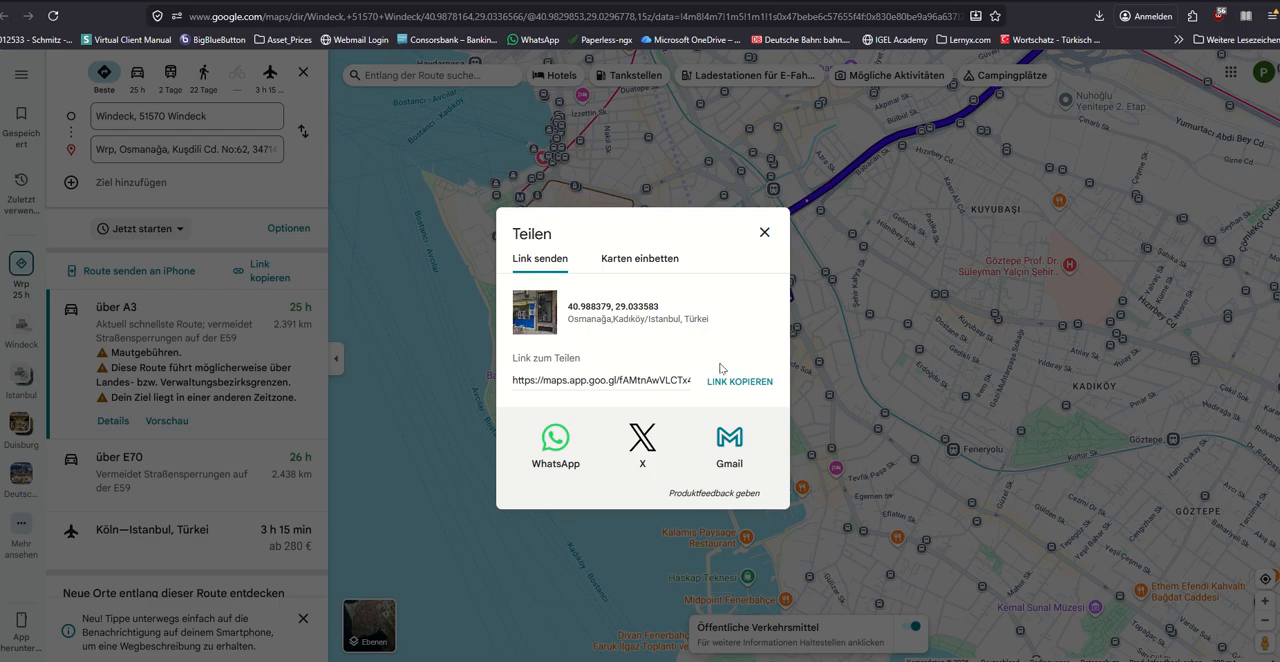
{"action": "left_click", "coordinate": [741, 383]}
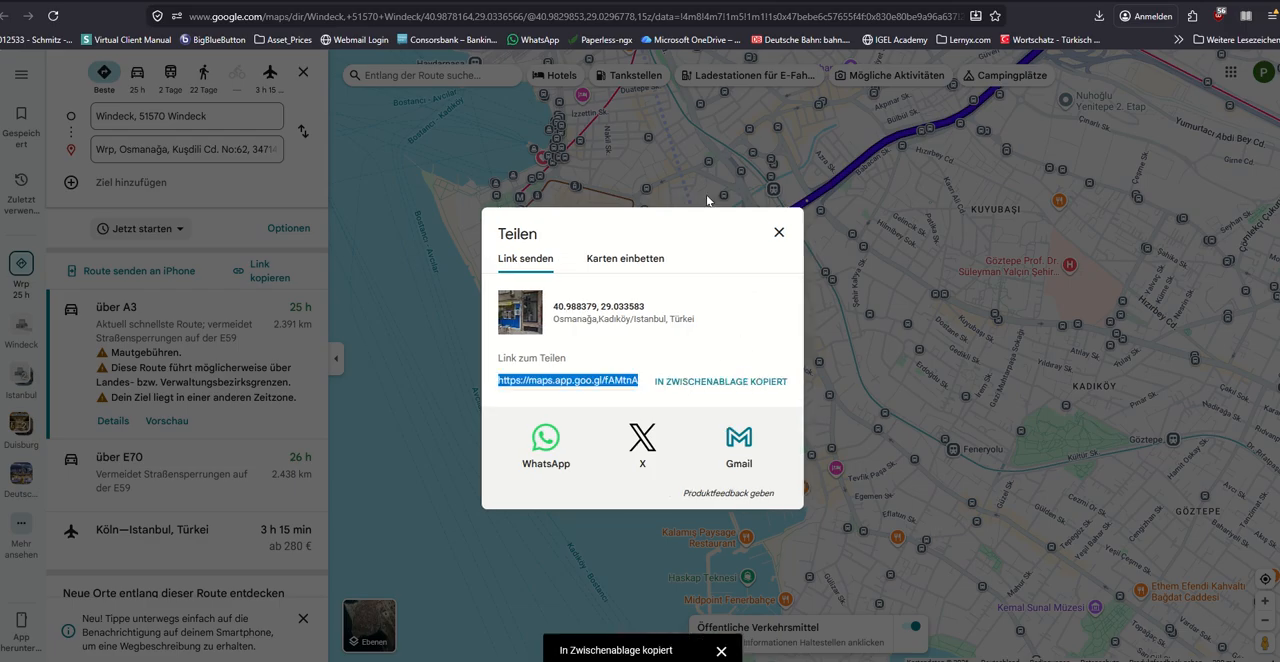
{"action": "left_click", "coordinate": [546, 2]}
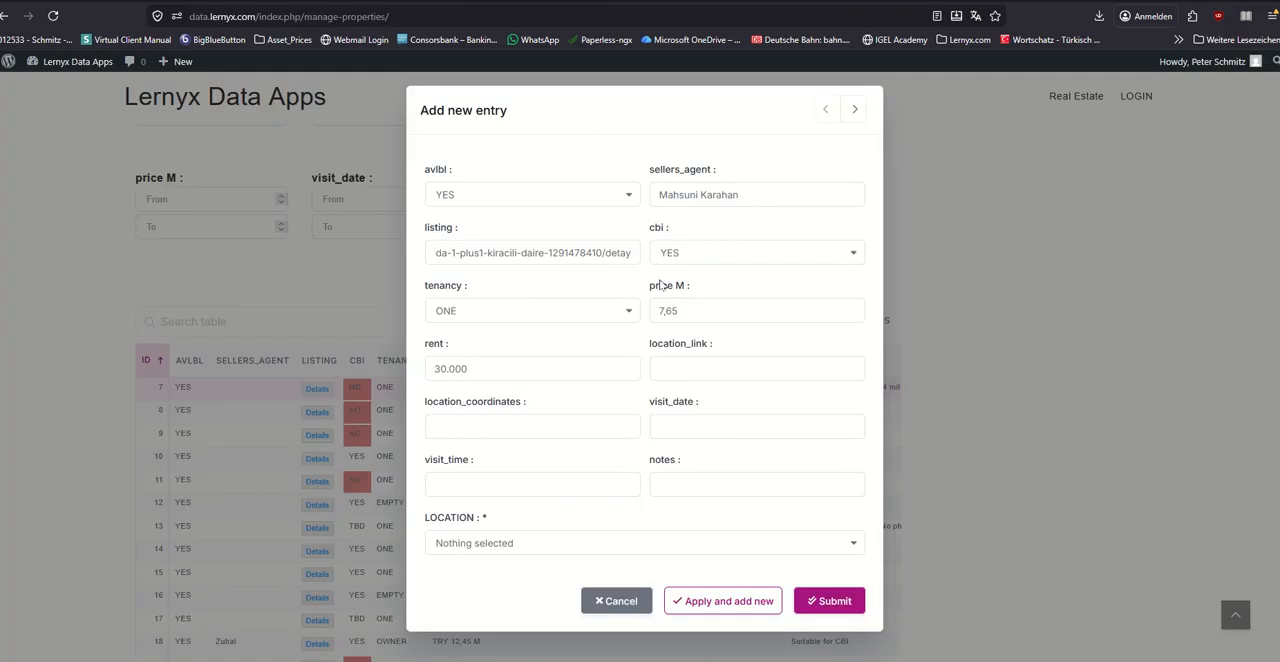
{"action": "type", "text": "https://maps.app.goo.gl/fAMtnAwVLCTx417P8"}
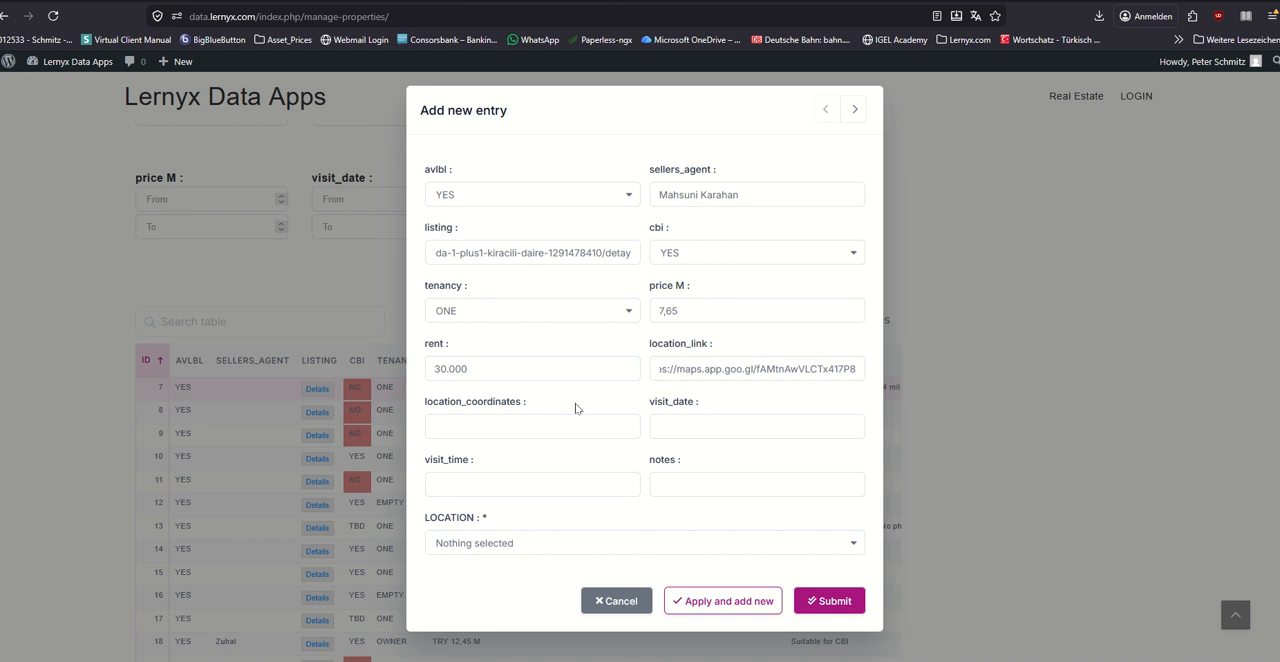
Step: Copy the coordinates of the property's destination marker in Google Maps into the new entry's location_coordinates field
{"action": "key", "text": "Tab"}
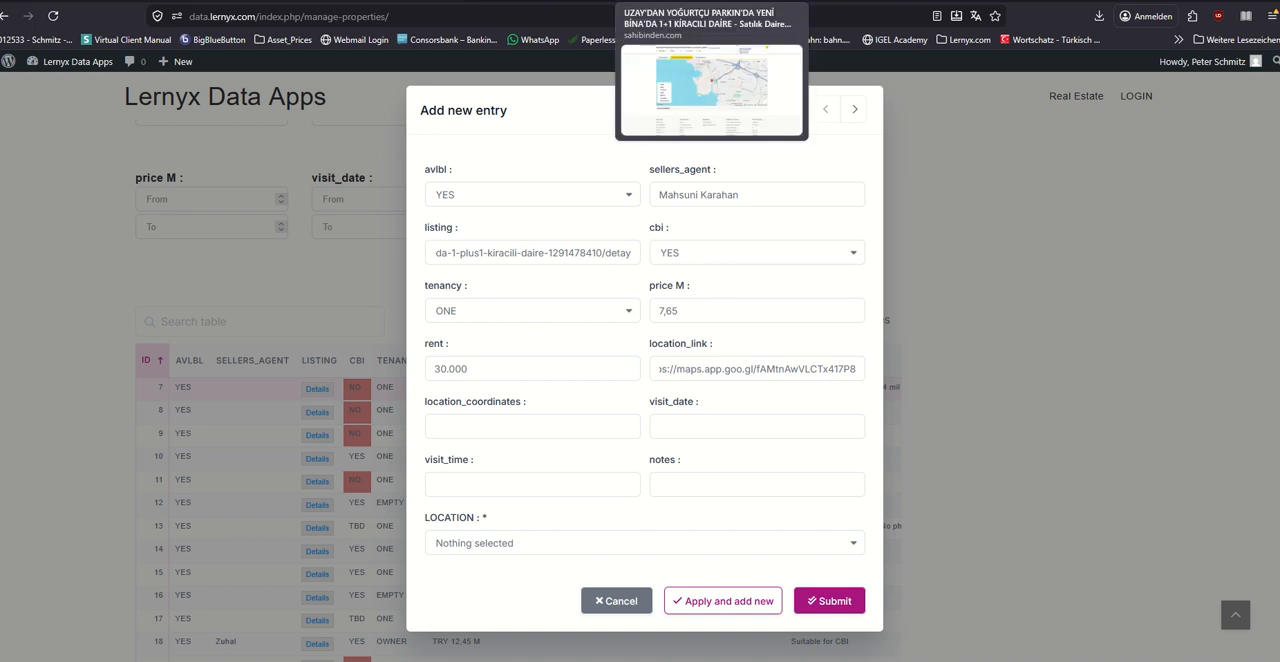
{"action": "left_click", "coordinate": [711, 1]}
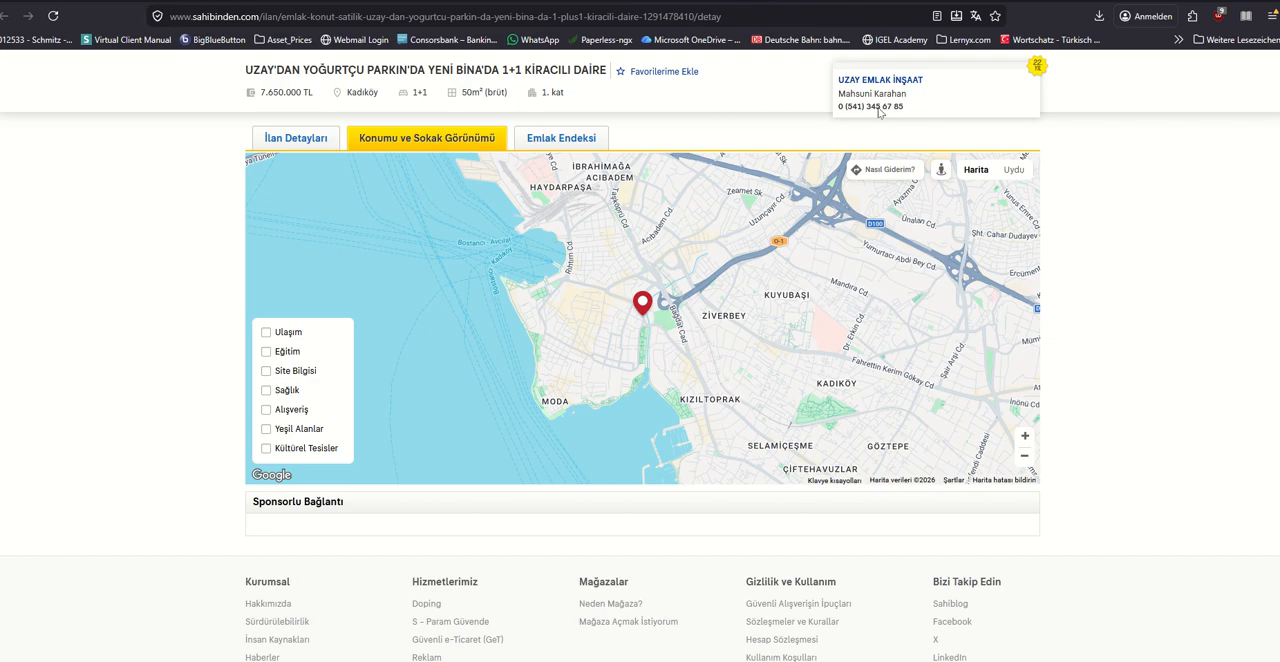
{"action": "left_click", "coordinate": [830, 1]}
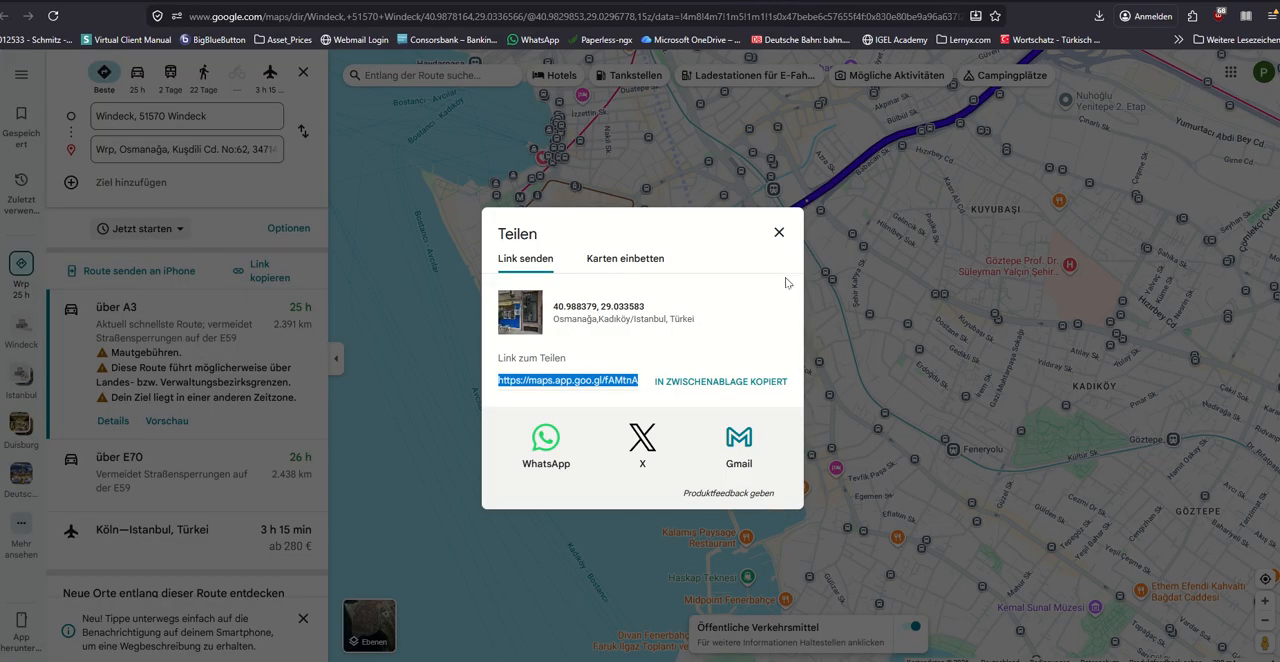
{"action": "left_click", "coordinate": [779, 233]}
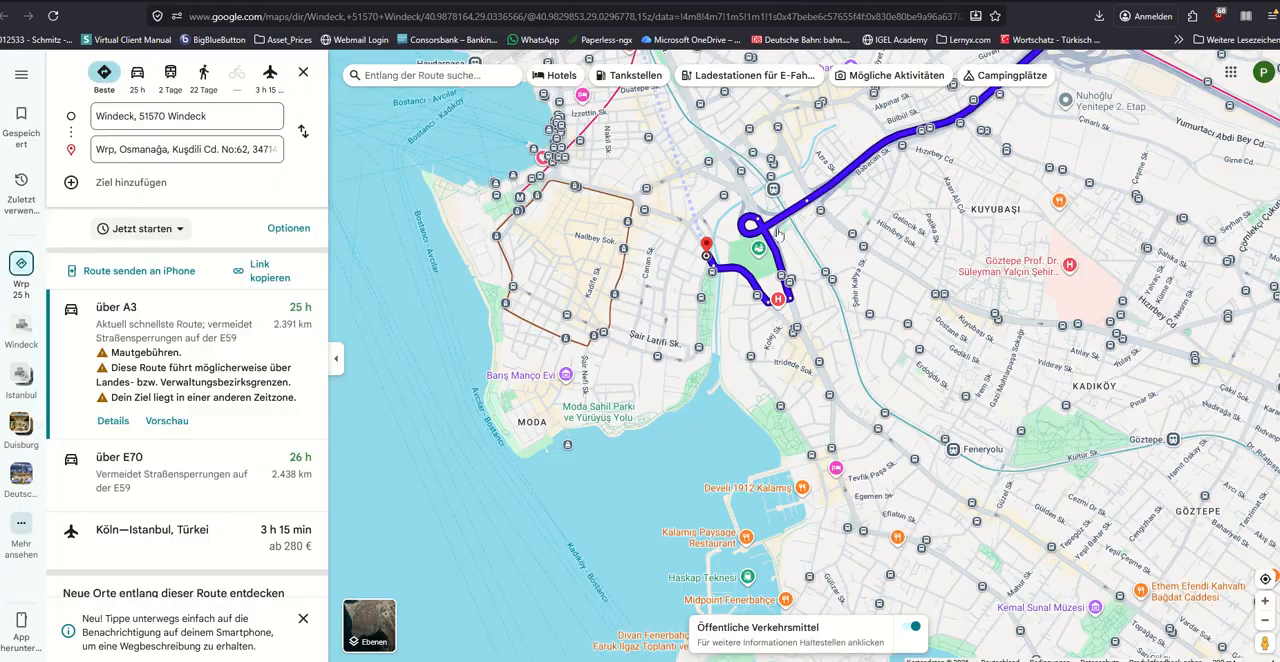
{"action": "left_click", "coordinate": [706, 247]}
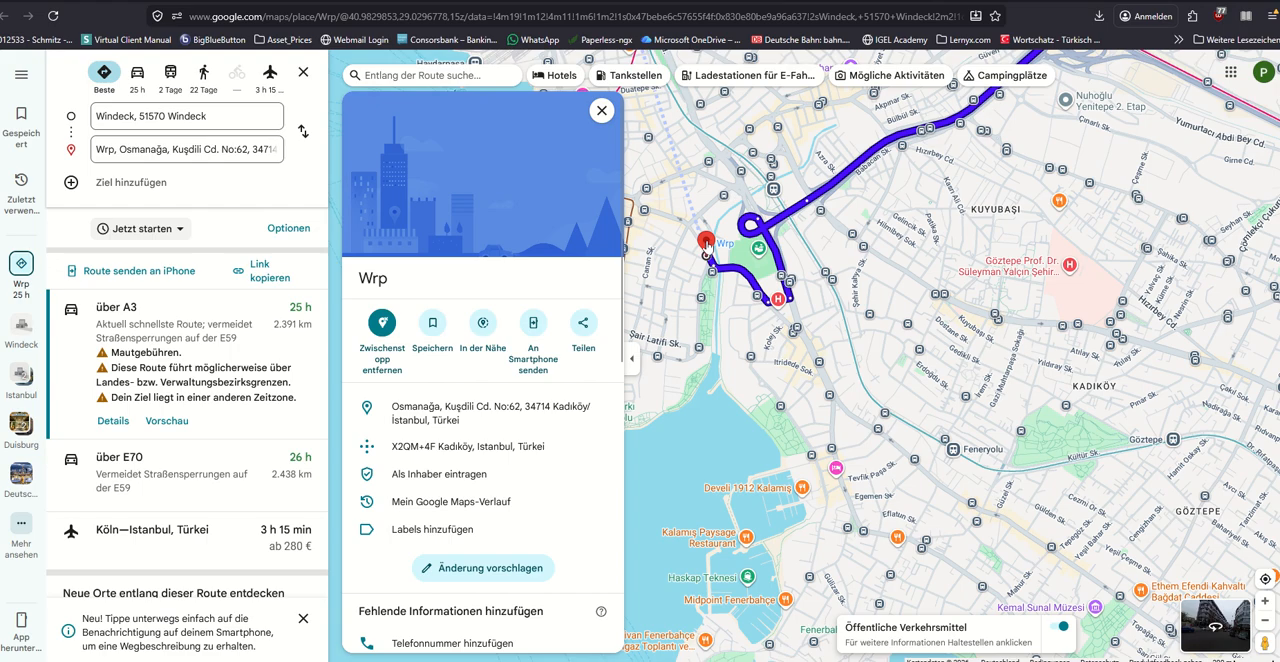
{"action": "left_click", "coordinate": [601, 110]}
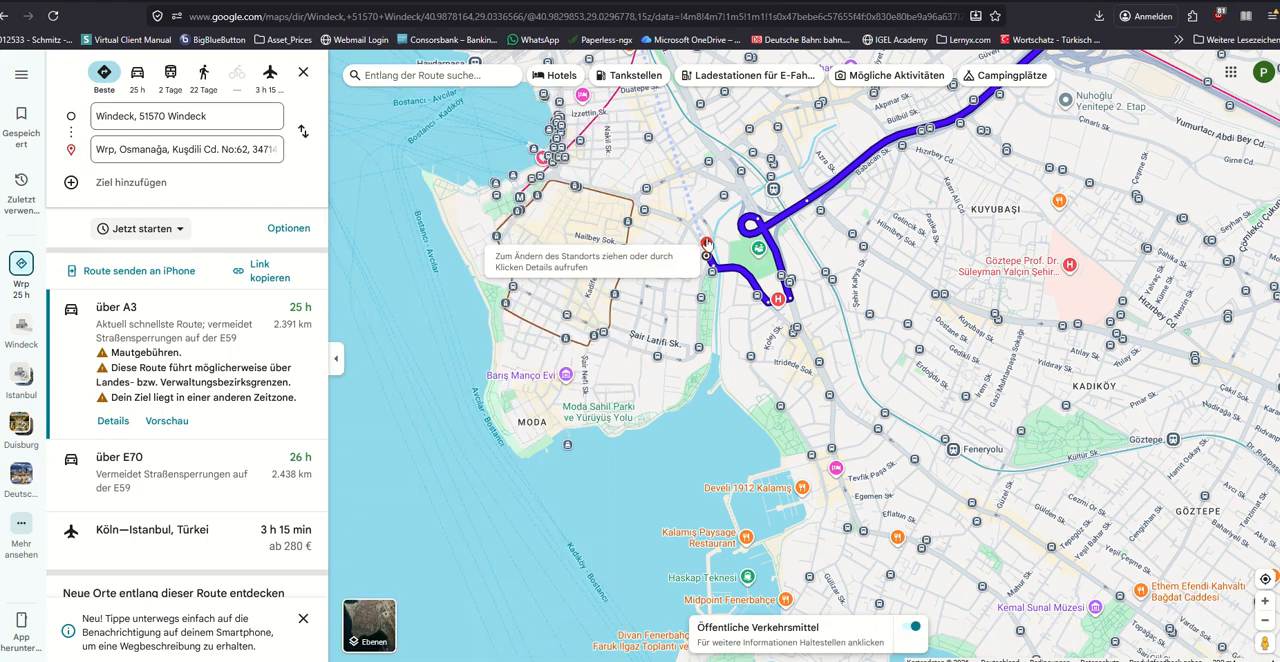
{"action": "right_click", "coordinate": [706, 246]}
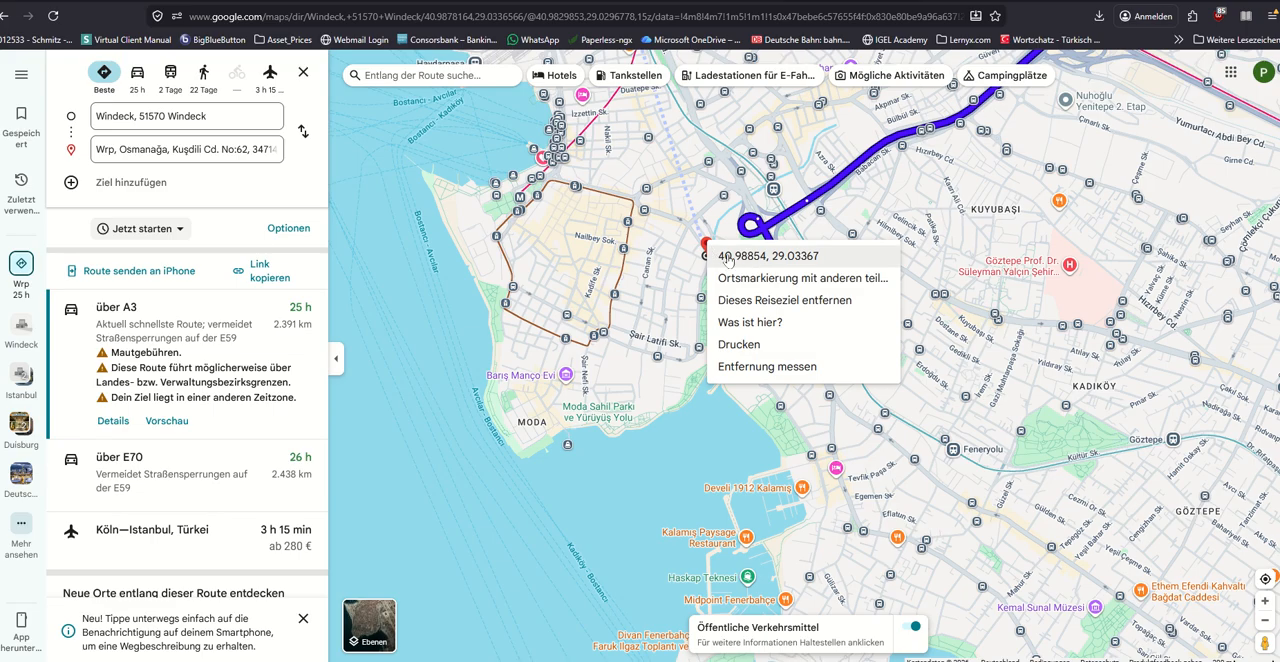
{"action": "left_click", "coordinate": [789, 258]}
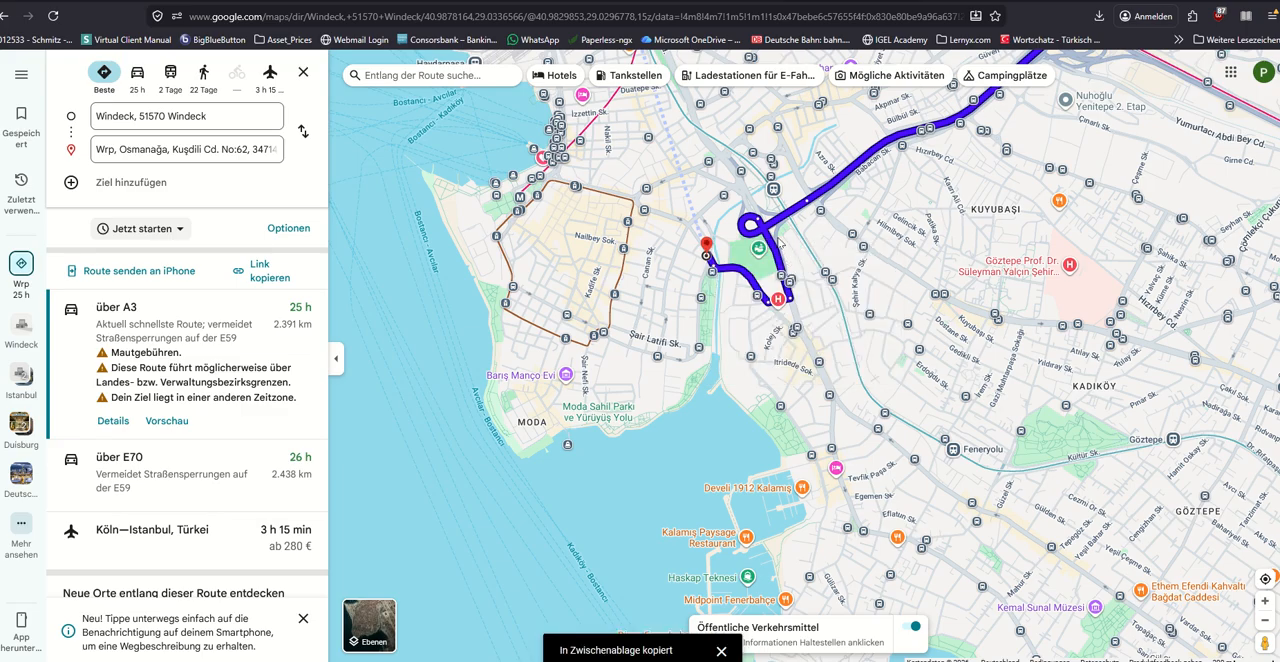
{"action": "left_click", "coordinate": [540, 3]}
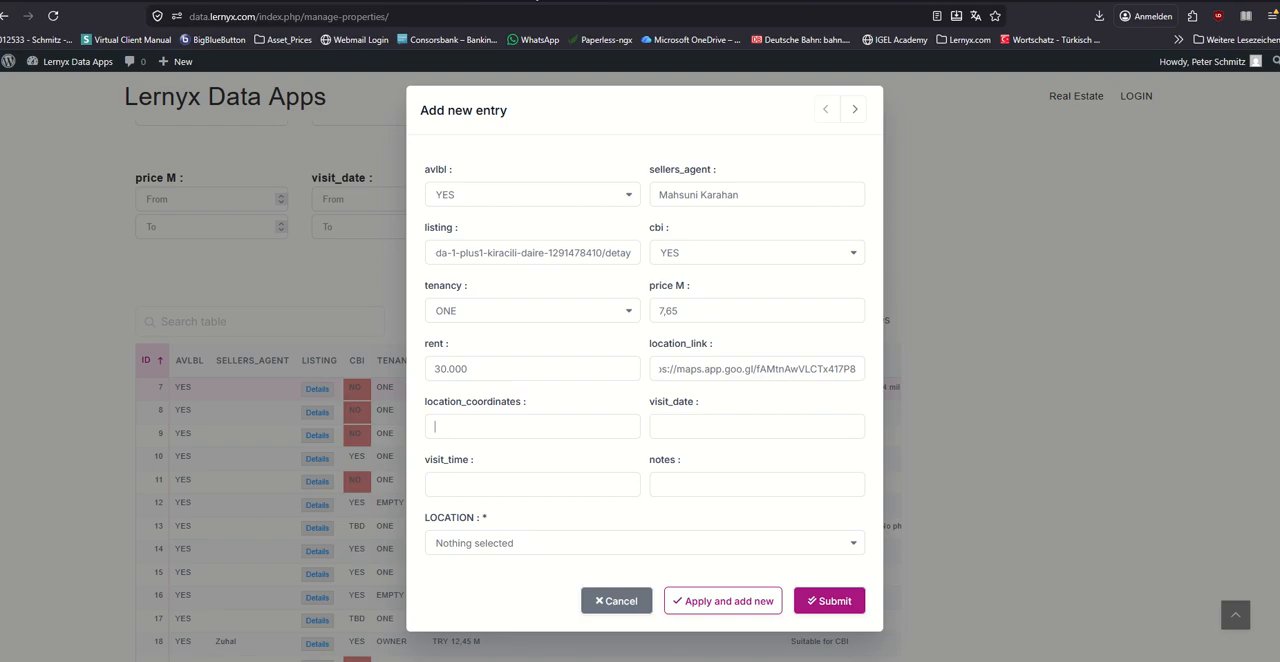
{"action": "left_click", "coordinate": [526, 429]}
{"action": "type", "text": "40.988541174222036, 29.033668917357456"}
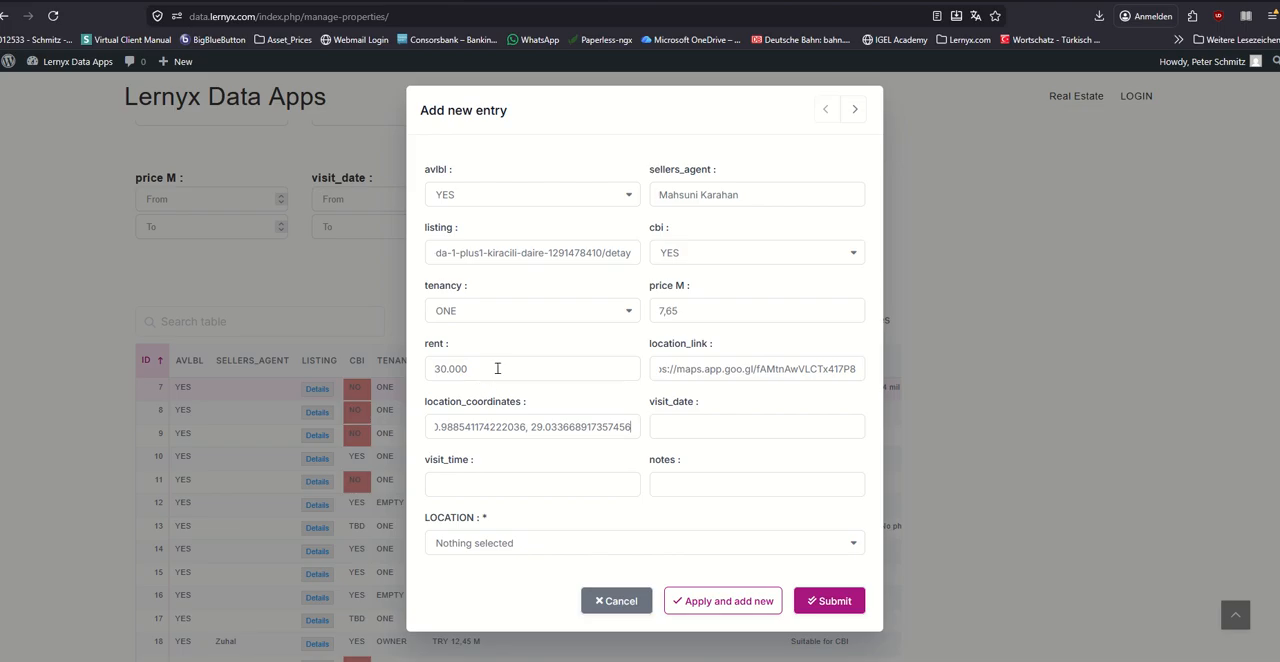
{"action": "left_click", "coordinate": [688, 423]}
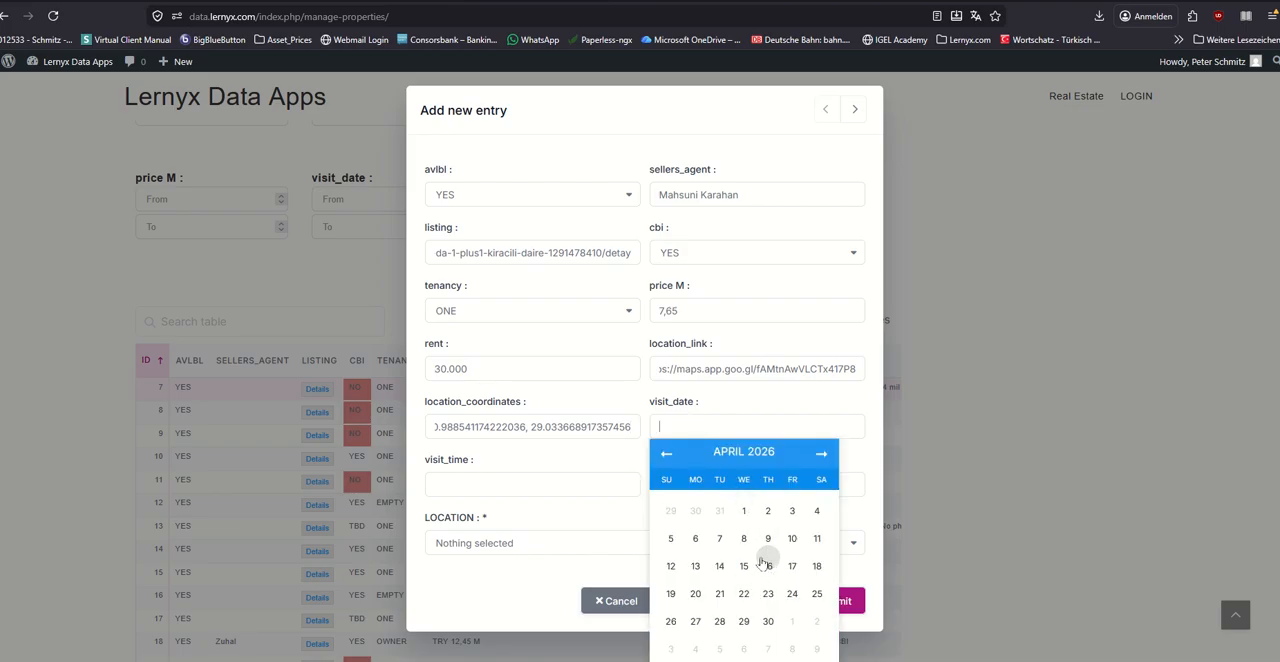
{"action": "left_click", "coordinate": [564, 480]}
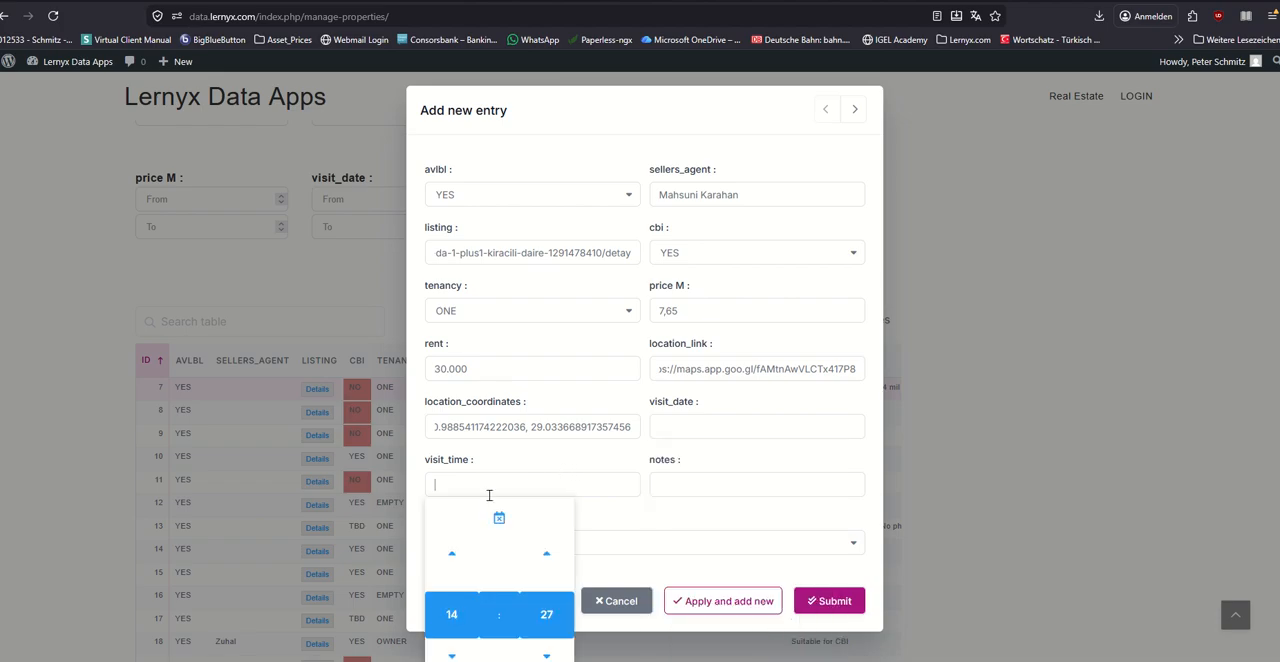
{"action": "left_click", "coordinate": [547, 615]}
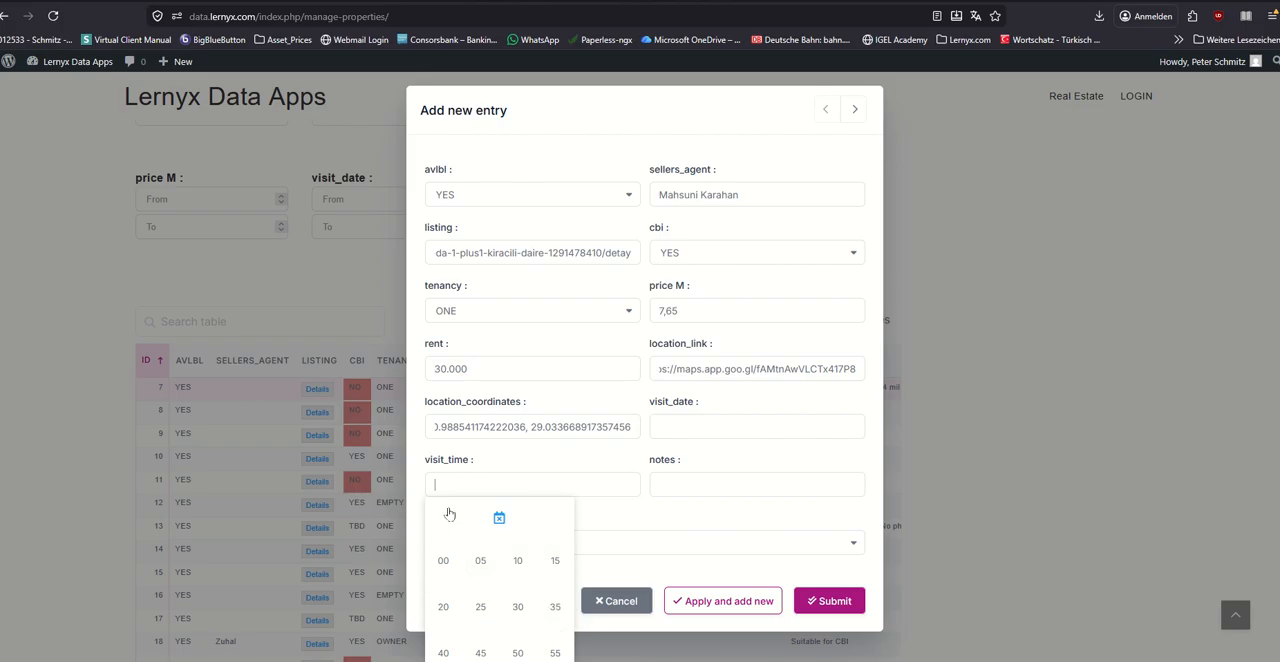
{"action": "left_click", "coordinate": [408, 501]}
{"action": "left_click", "coordinate": [484, 485]}
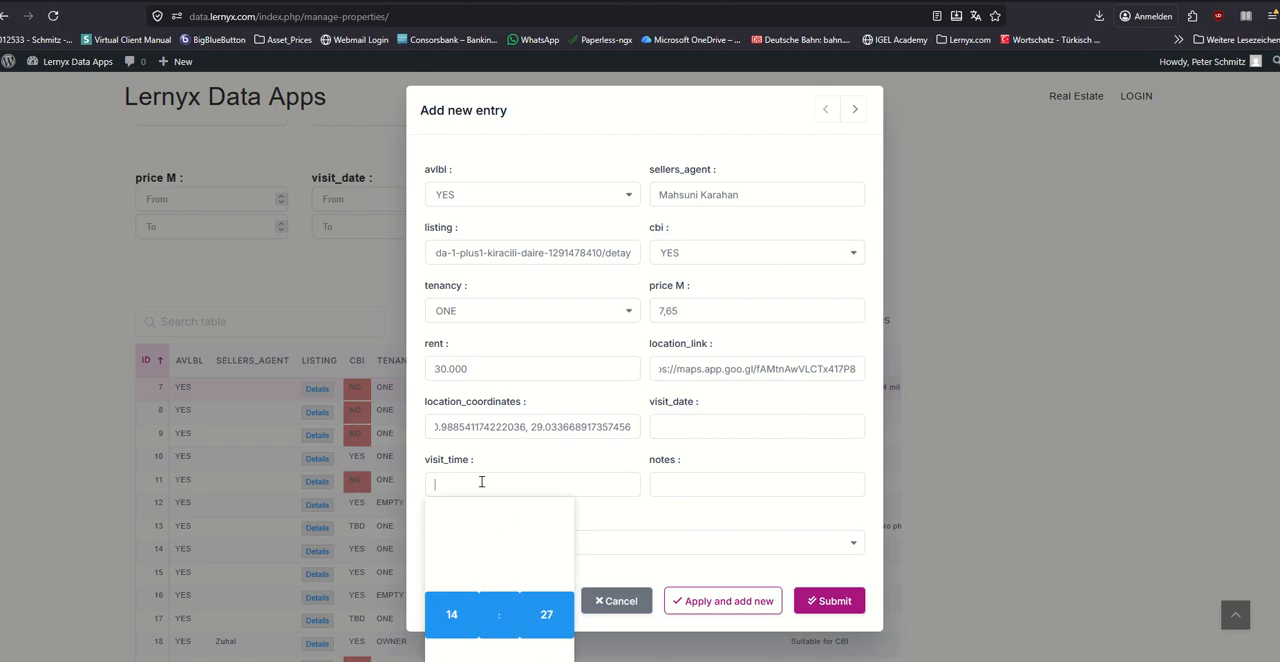
{"action": "left_click", "coordinate": [458, 606]}
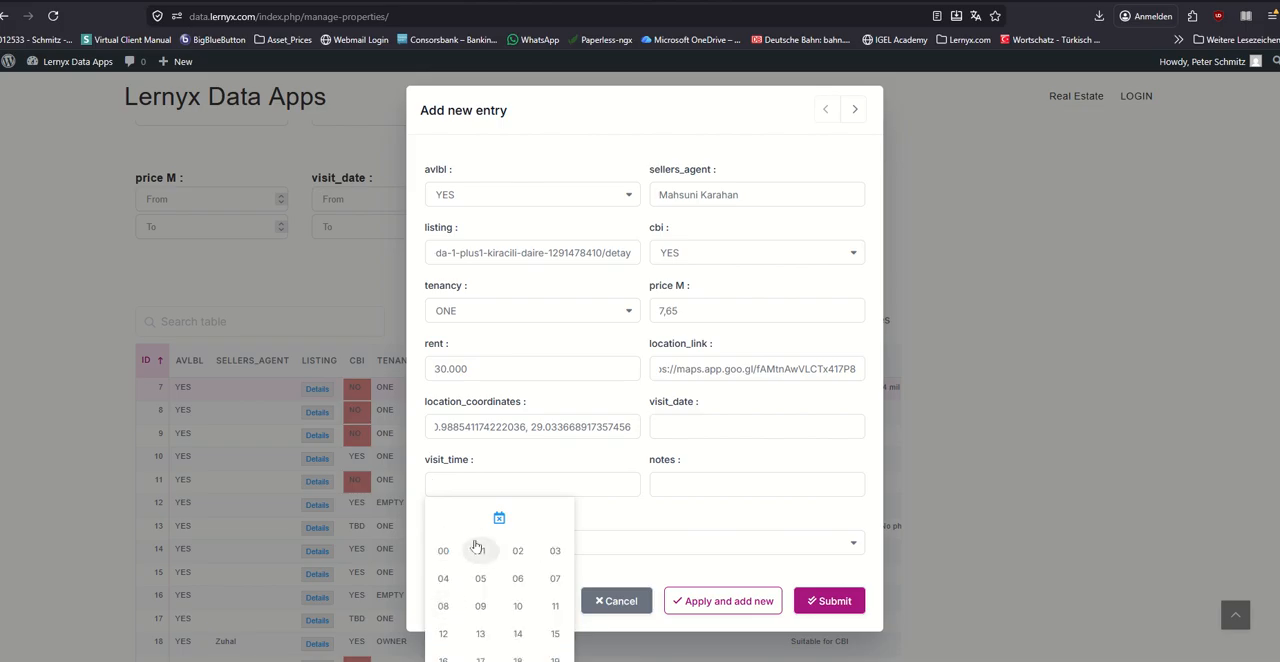
{"action": "left_click", "coordinate": [408, 494]}
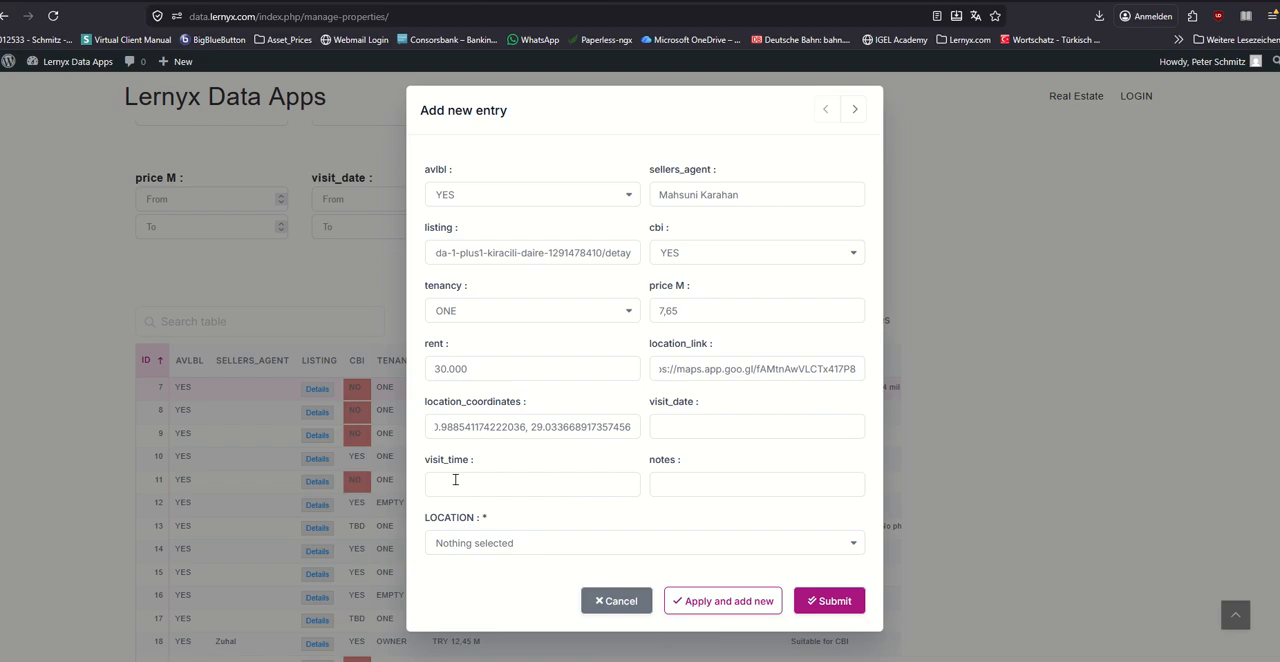
{"action": "left_click", "coordinate": [456, 482]}
{"action": "left_click", "coordinate": [451, 615]}
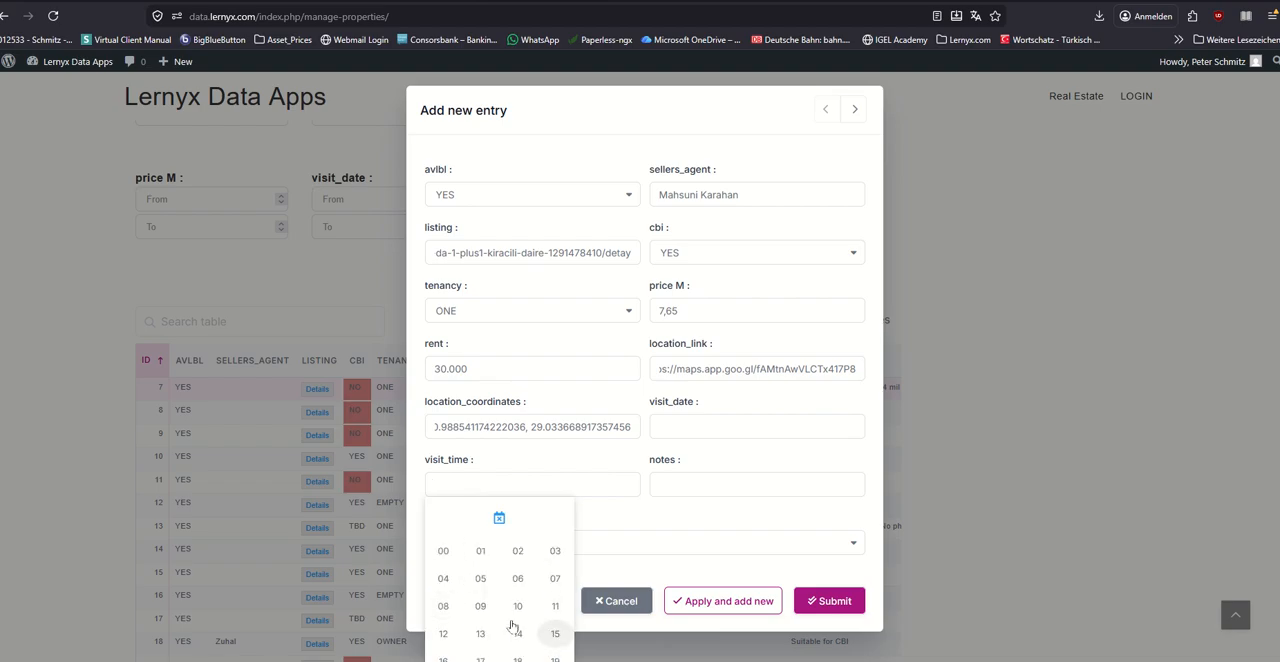
{"action": "left_click", "coordinate": [413, 484]}
Step: Set the new entry's visit date to 17/04/2026 and its visit time to 17:00
{"action": "left_click", "coordinate": [688, 427]}
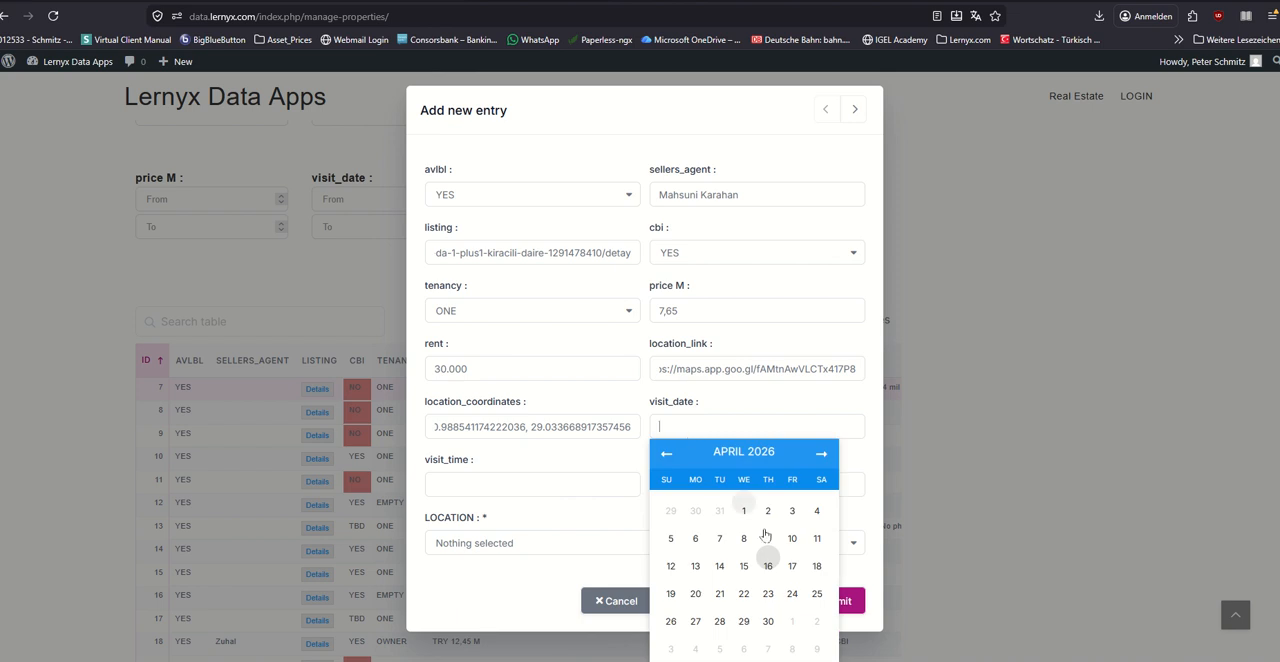
{"action": "left_click", "coordinate": [793, 565]}
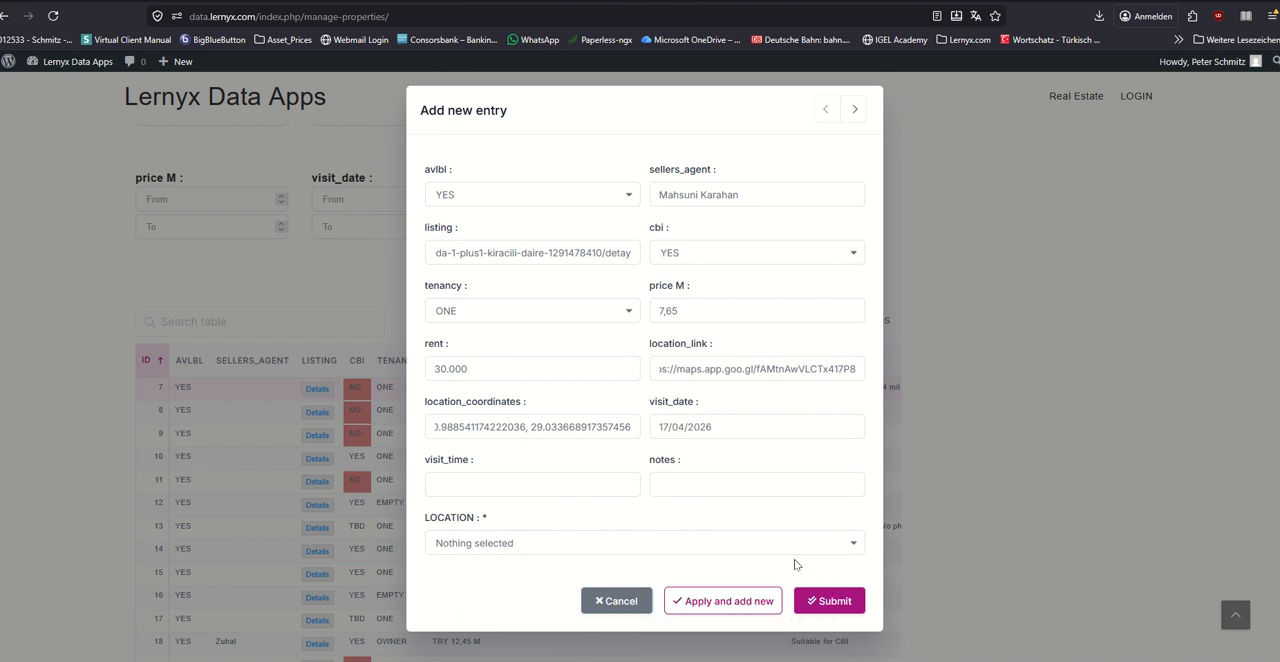
{"action": "left_click", "coordinate": [557, 483]}
{"action": "left_click", "coordinate": [452, 614]}
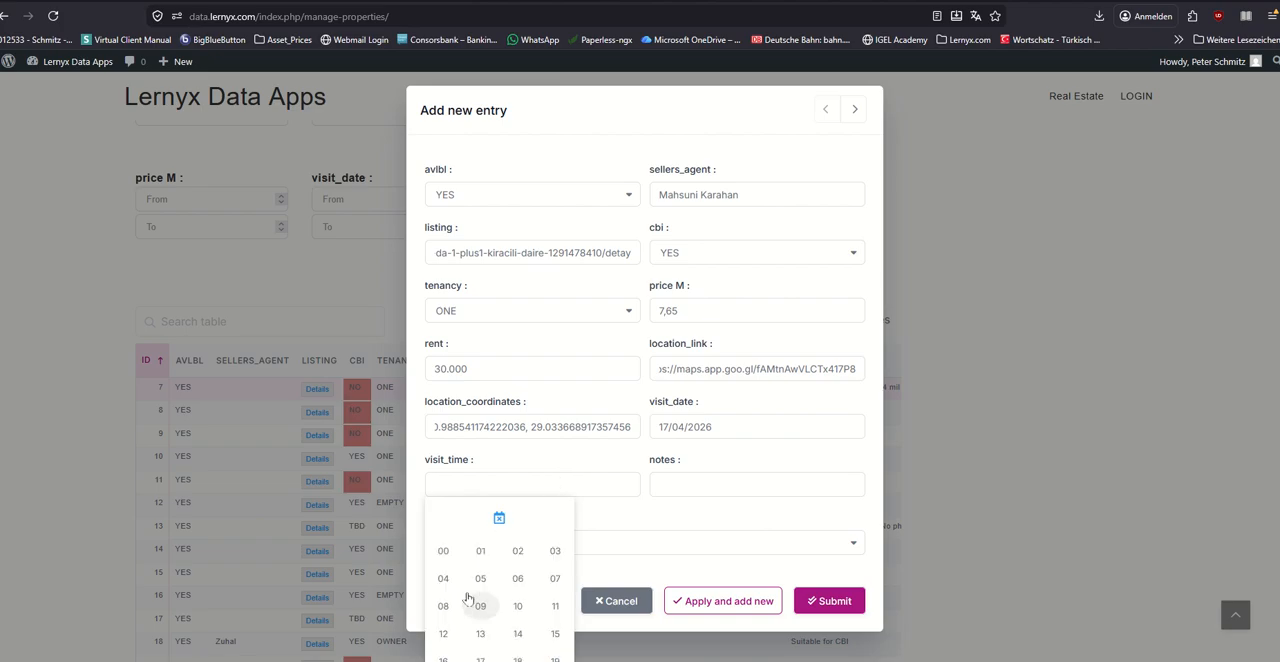
{"action": "scroll", "coordinate": [520, 604], "scroll_direction": "down", "scroll_amount": 1}
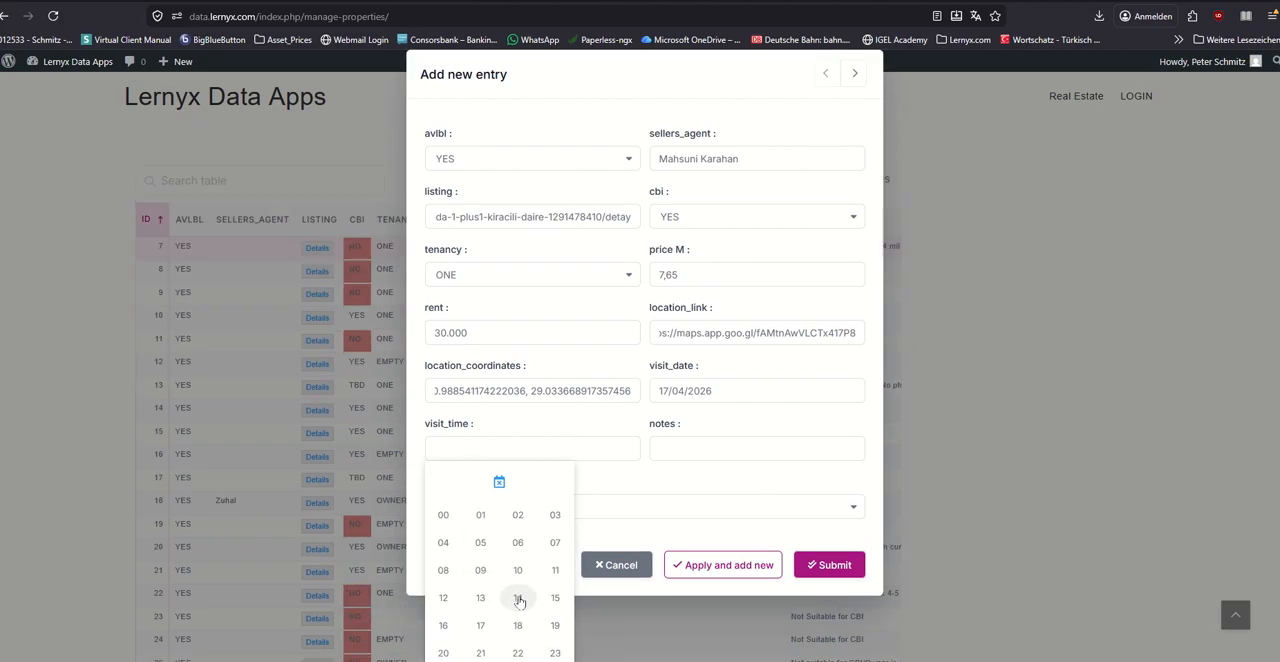
{"action": "left_click", "coordinate": [482, 624]}
{"action": "left_click", "coordinate": [552, 580]}
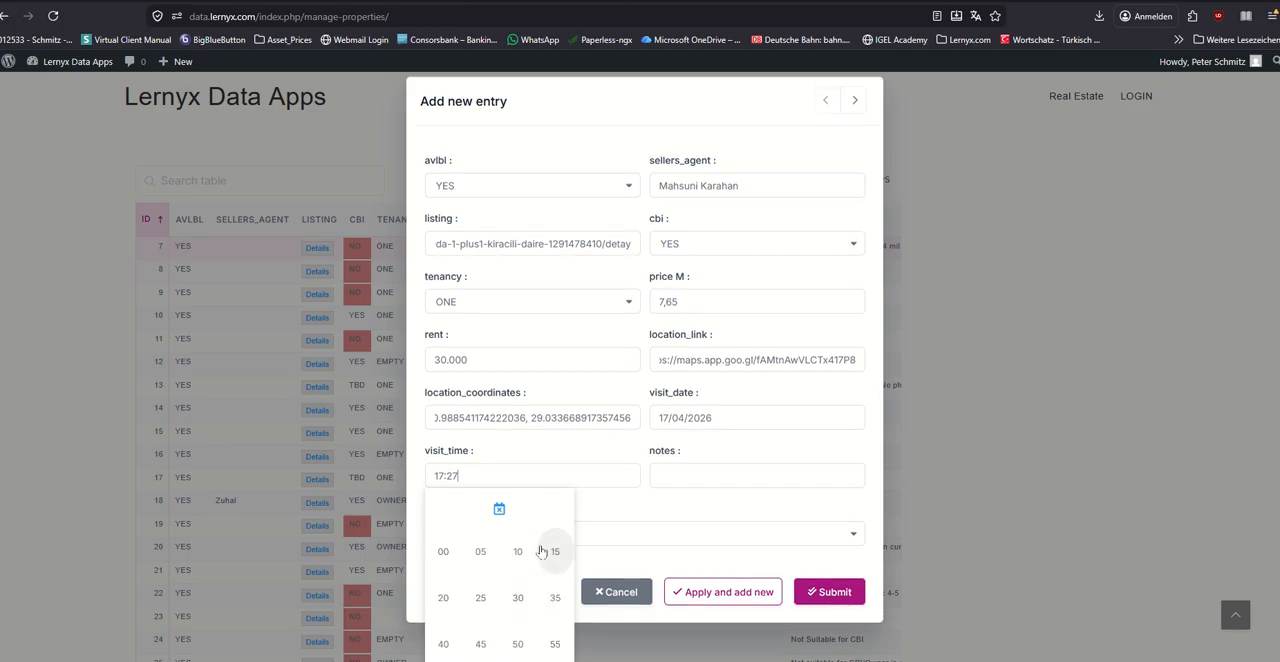
{"action": "left_click", "coordinate": [442, 538]}
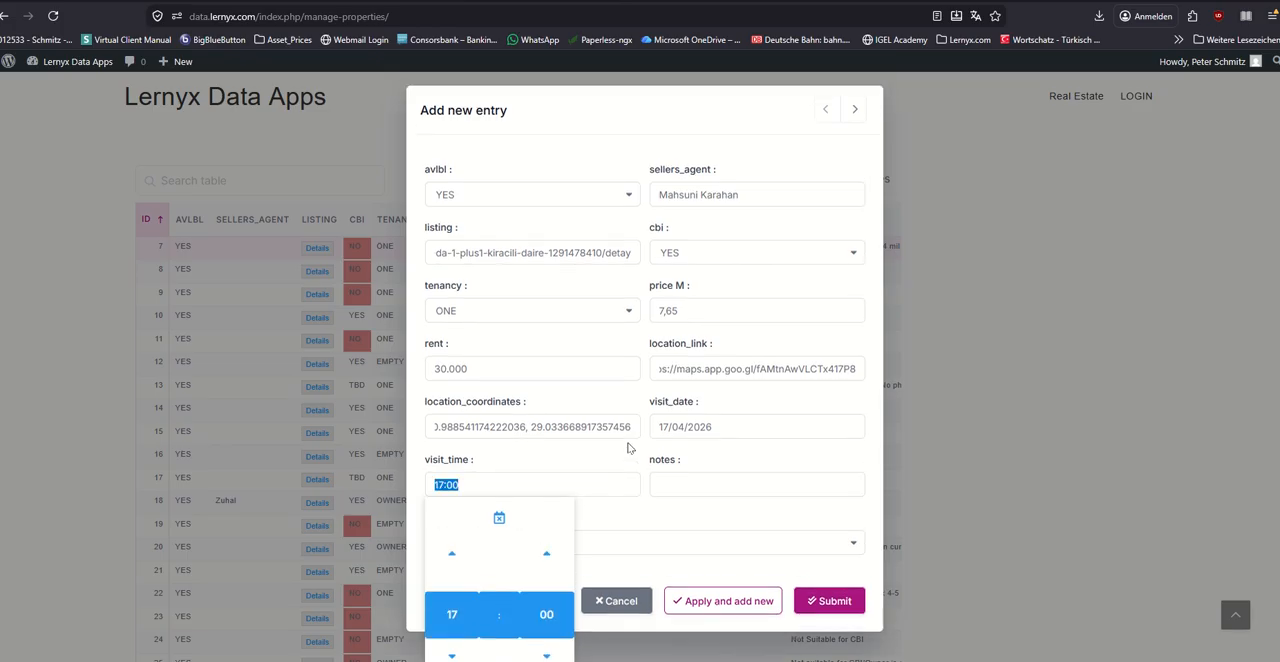
{"action": "left_click", "coordinate": [416, 450]}
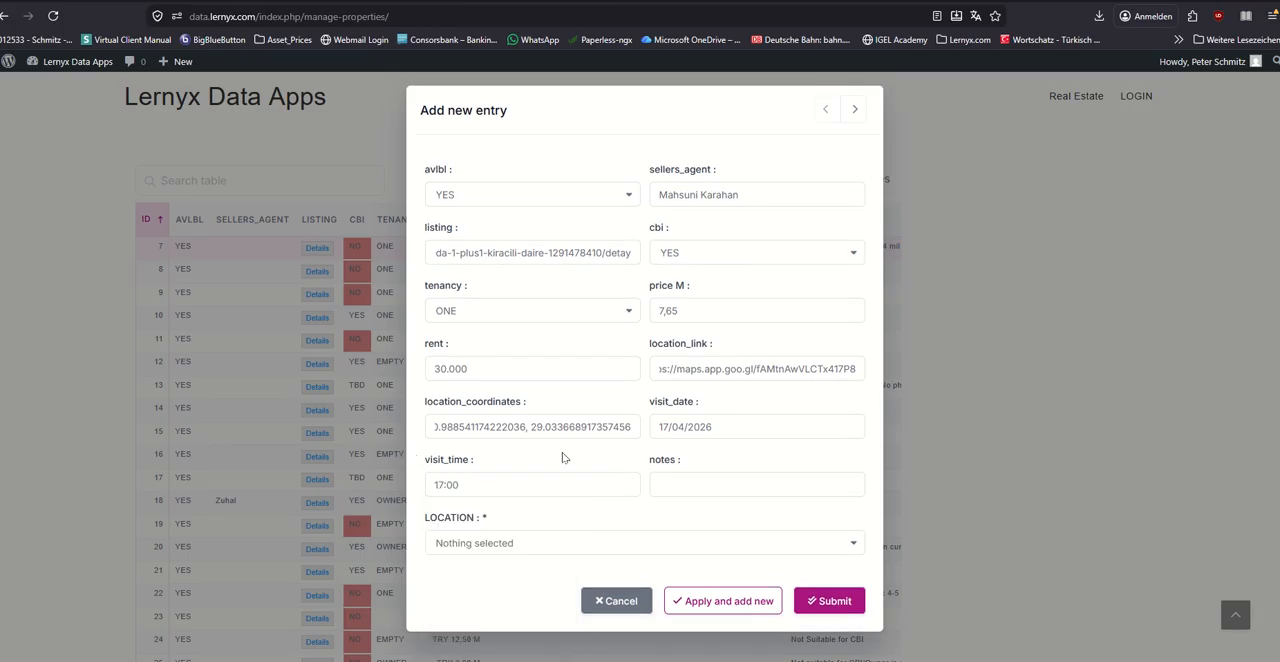
Step: Enter "öaksdjfhalskdfjh" as the notes and set the location to Türkiye › Istanbul › Kadıköy › Kadıköy
{"action": "left_click", "coordinate": [651, 484]}
{"action": "type", "text": "öaksdjfhalskdfjh"}
{"action": "left_click", "coordinate": [855, 545]}
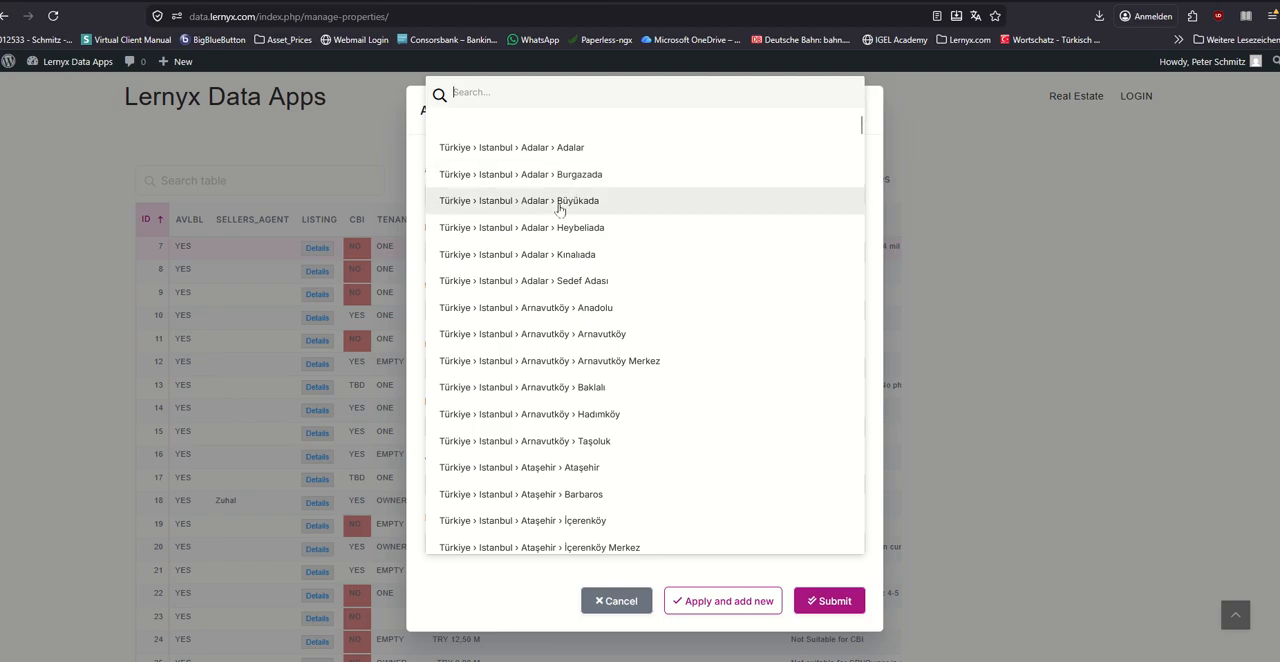
{"action": "type", "text": "sis"}
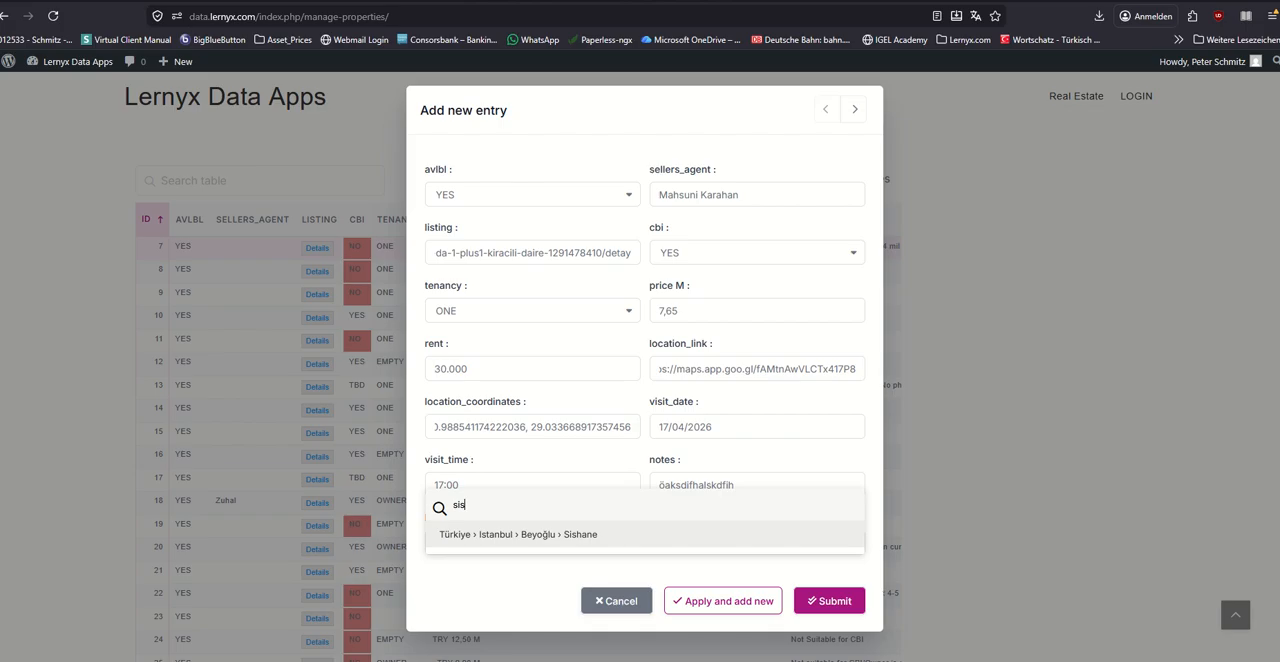
{"action": "type", "text": "li"}
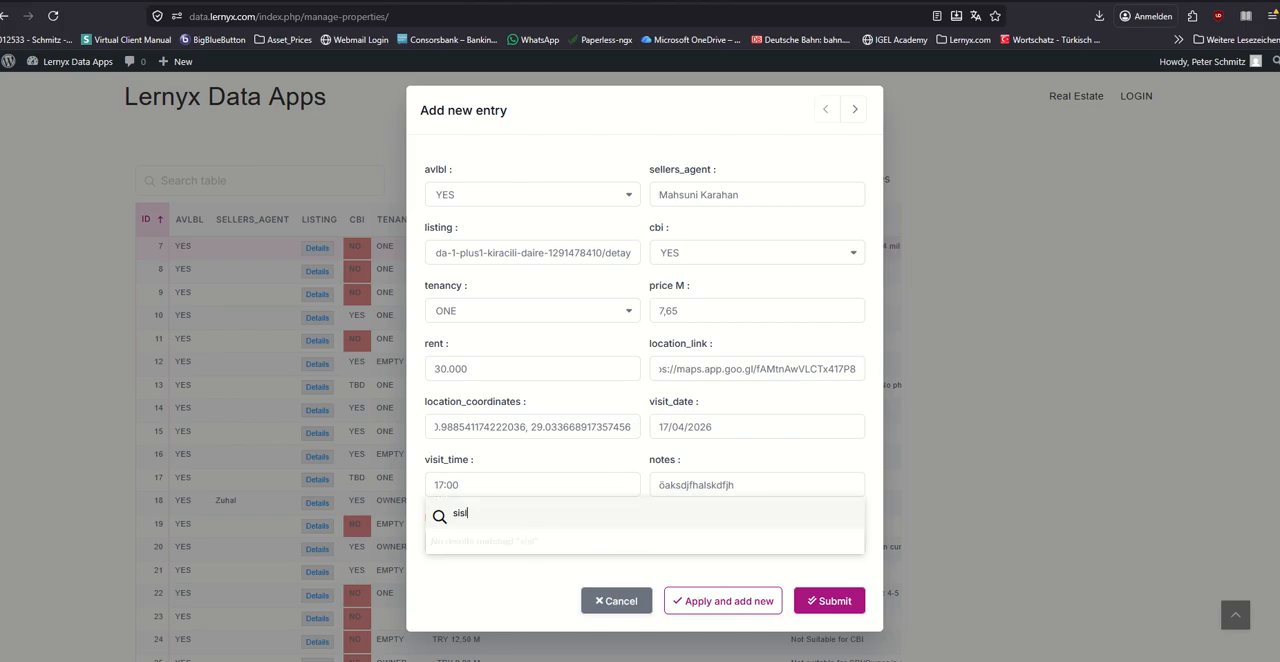
{"action": "double_click", "coordinate": [491, 509]}
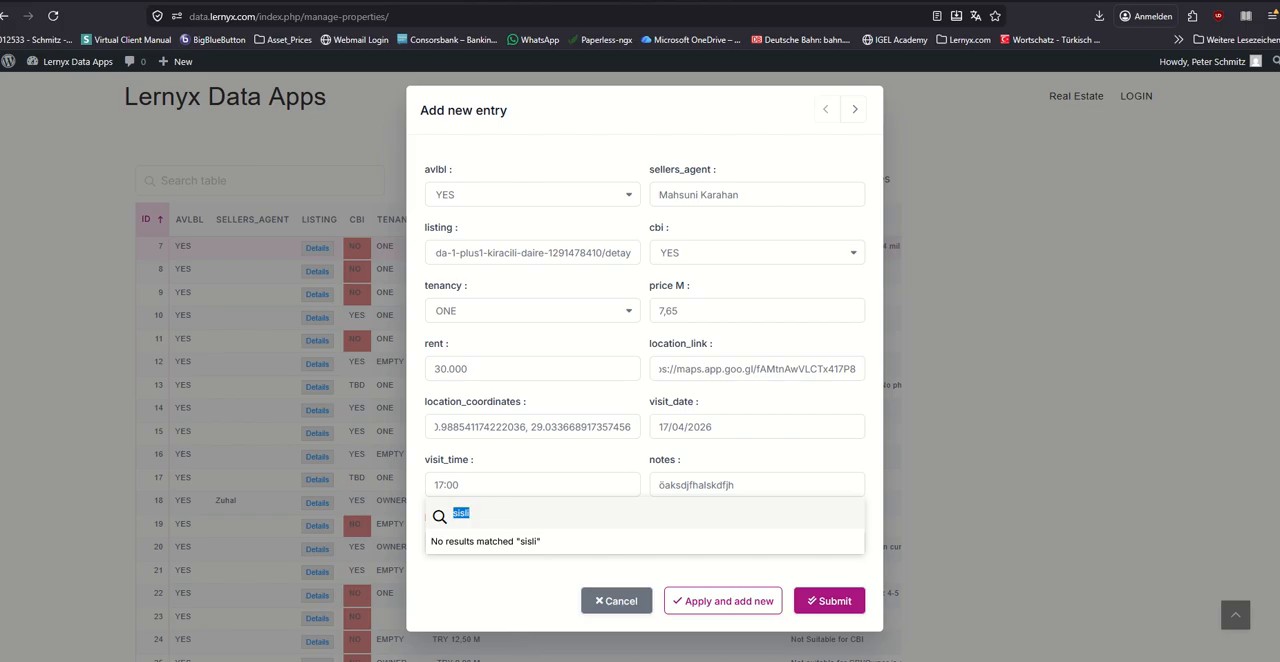
{"action": "key", "text": "BackSpace"}
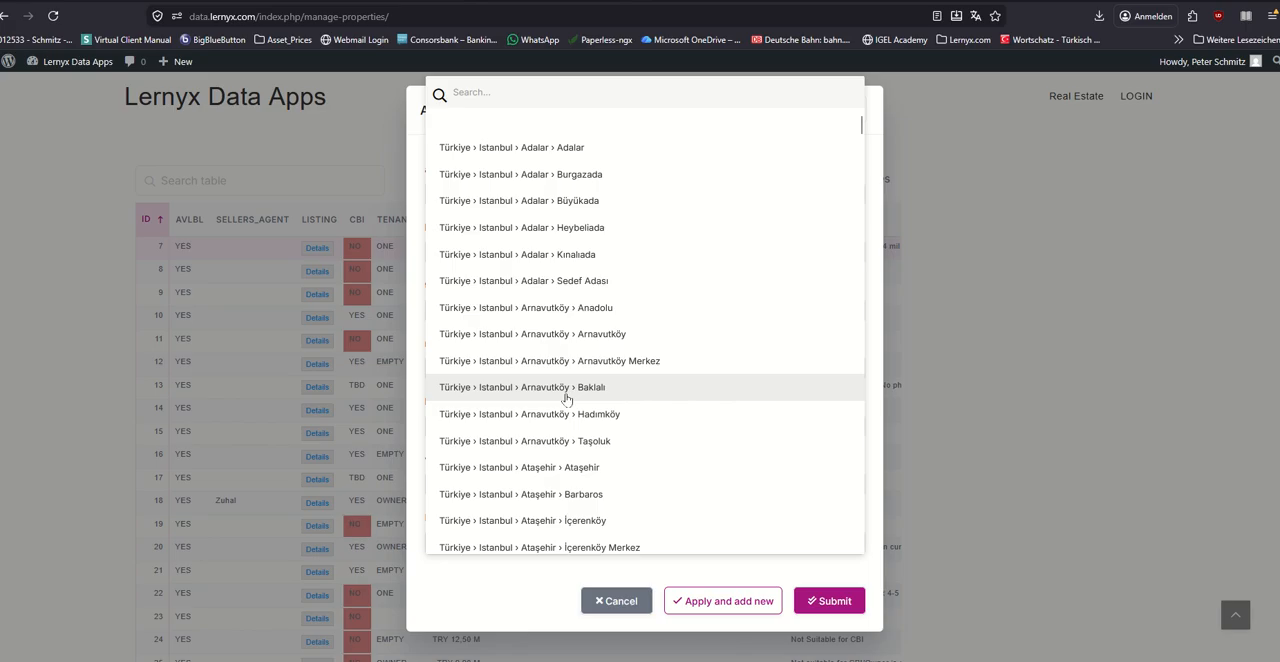
{"action": "type", "text": "kadi"}
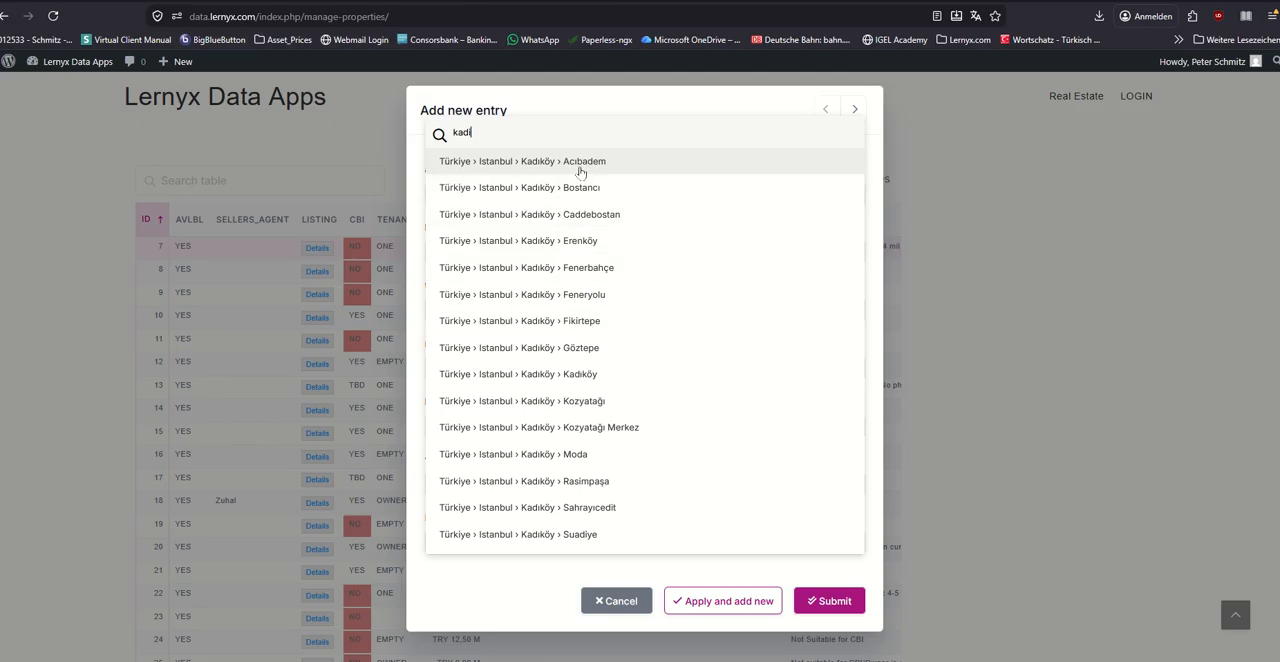
{"action": "left_click", "coordinate": [590, 374]}
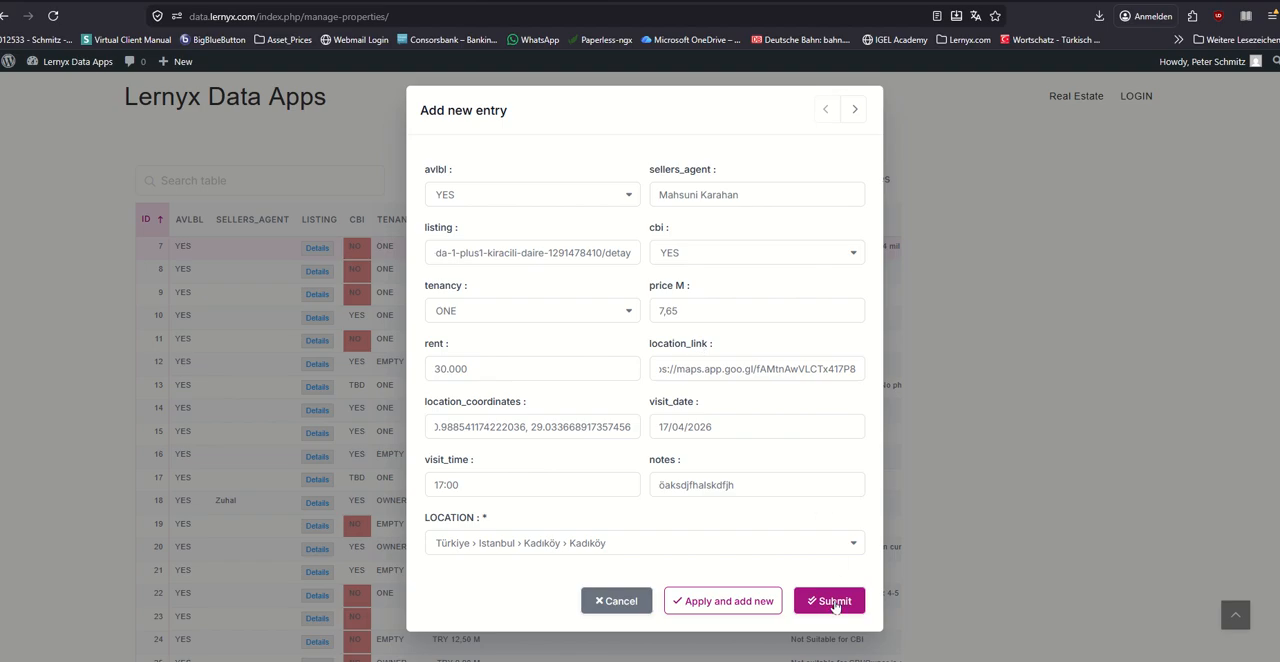
Step: Search the new entry's location list for "si" and "li" and browse the matching districts
{"action": "left_click", "coordinate": [605, 543]}
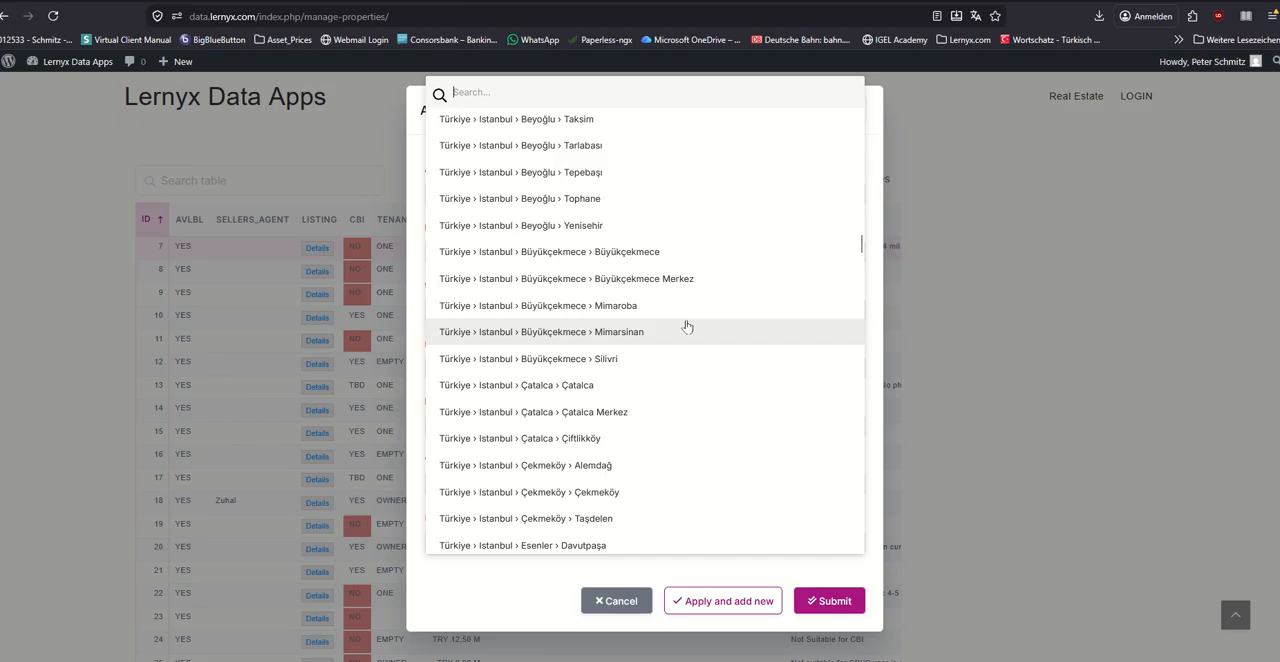
{"action": "type", "text": "si"}
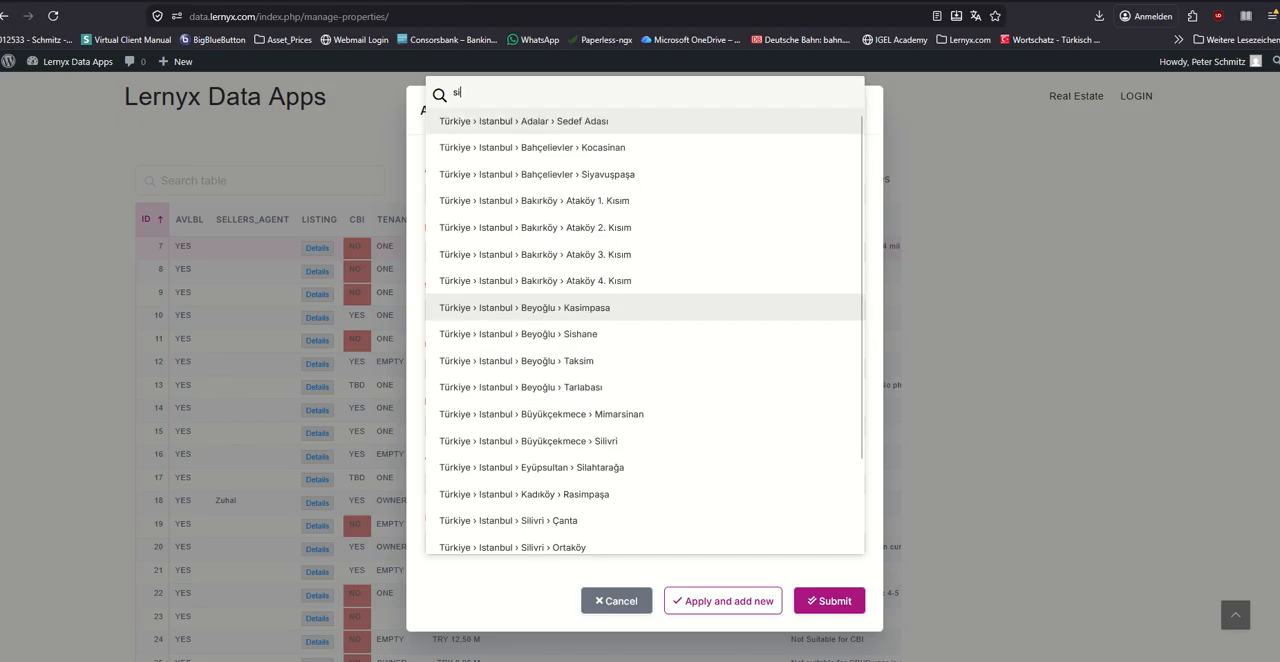
{"action": "scroll", "coordinate": [650, 320], "scroll_direction": "down", "scroll_amount": 2}
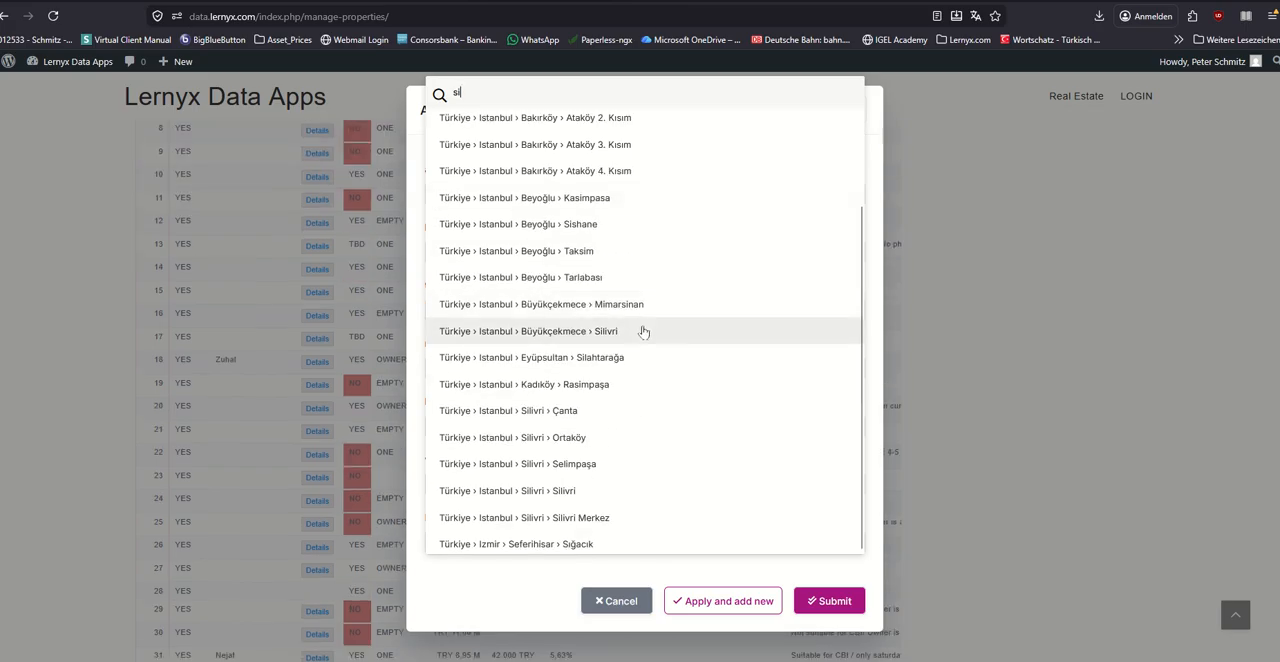
{"action": "scroll", "coordinate": [600, 385], "scroll_direction": "up", "scroll_amount": 2}
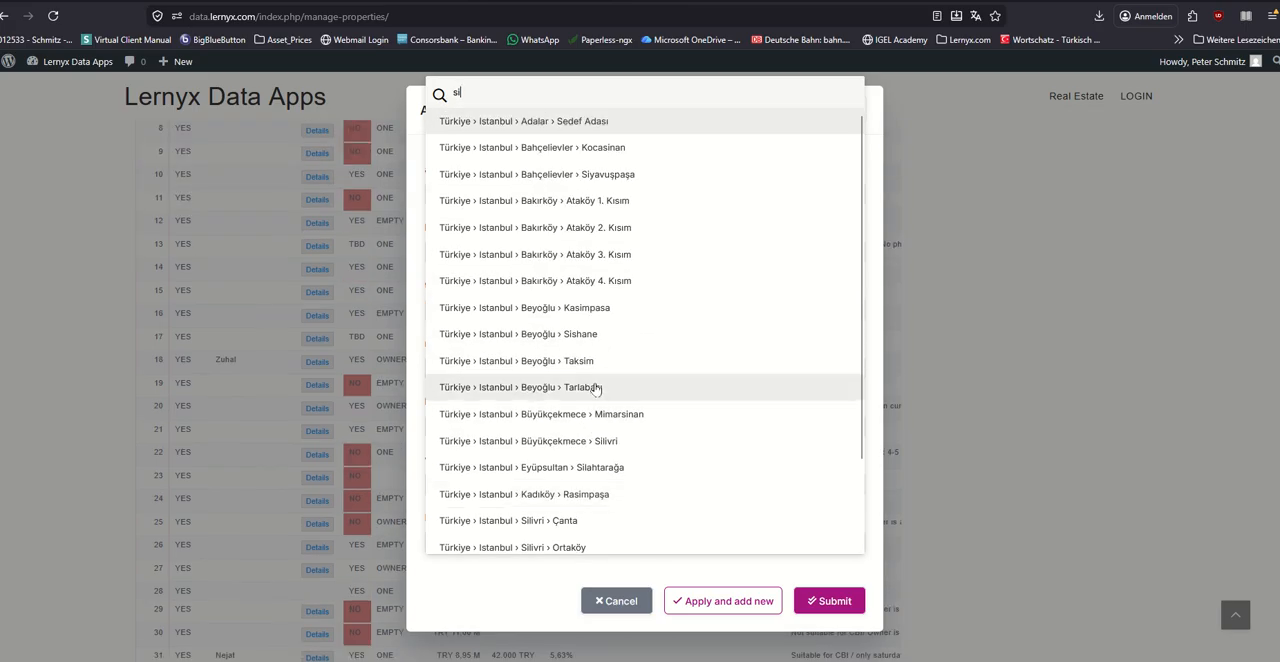
{"action": "scroll", "coordinate": [557, 330], "scroll_direction": "down", "scroll_amount": 2}
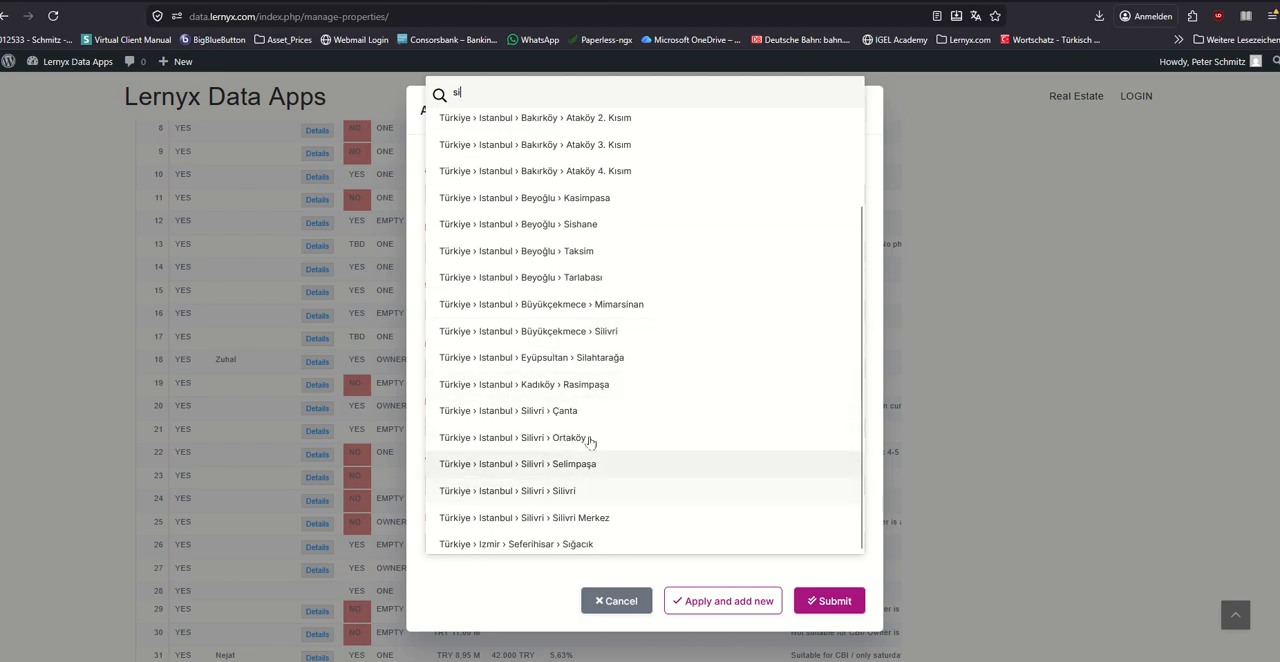
{"action": "scroll", "coordinate": [580, 378], "scroll_direction": "up", "scroll_amount": 2}
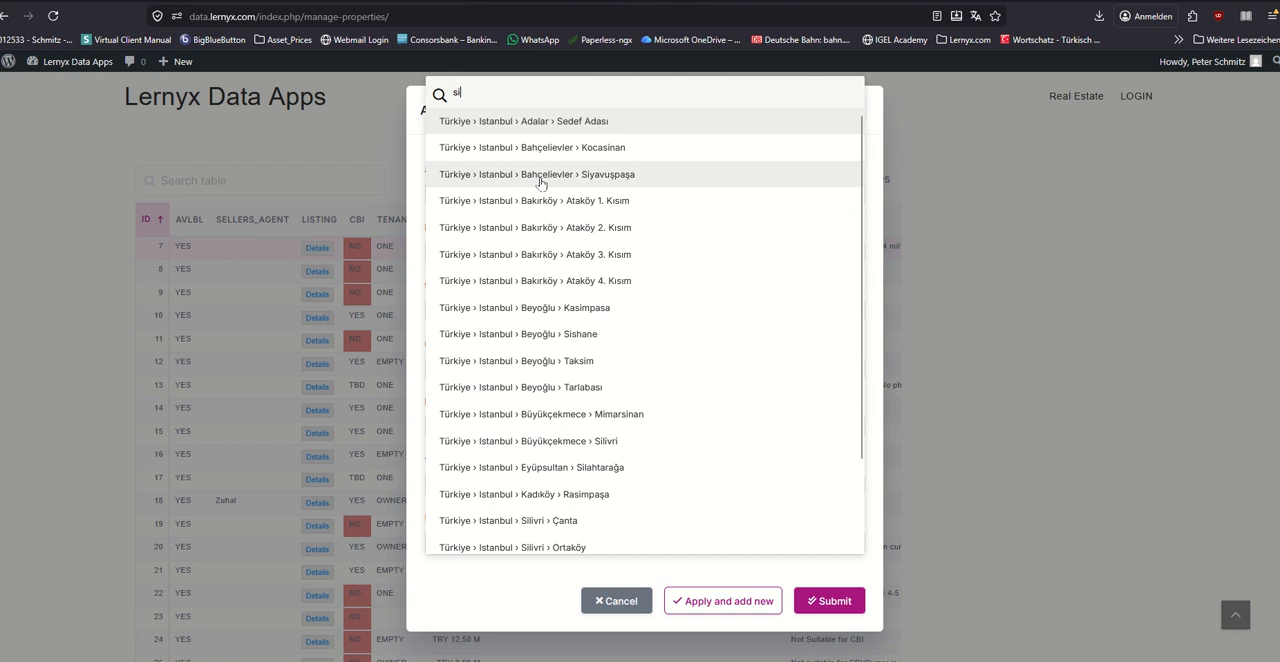
{"action": "key", "text": "BackSpace"}
{"action": "key", "text": "BackSpace"}
{"action": "type", "text": "li"}
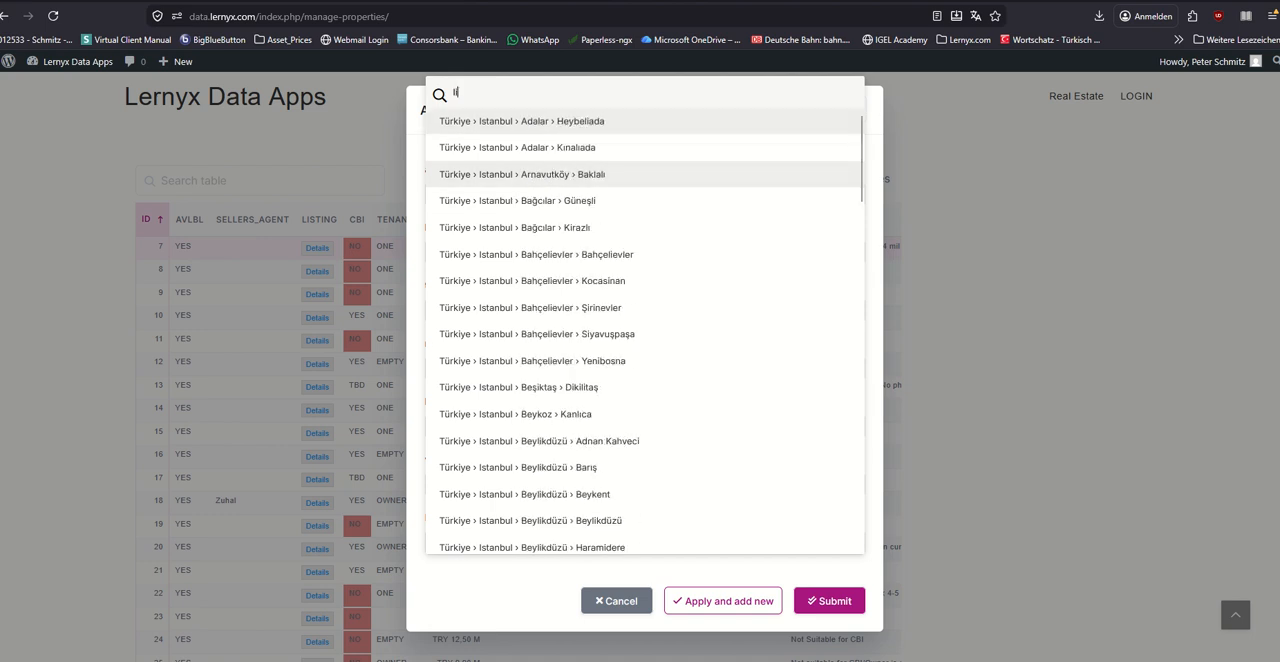
{"action": "scroll", "coordinate": [623, 214], "scroll_direction": "down", "scroll_amount": 6}
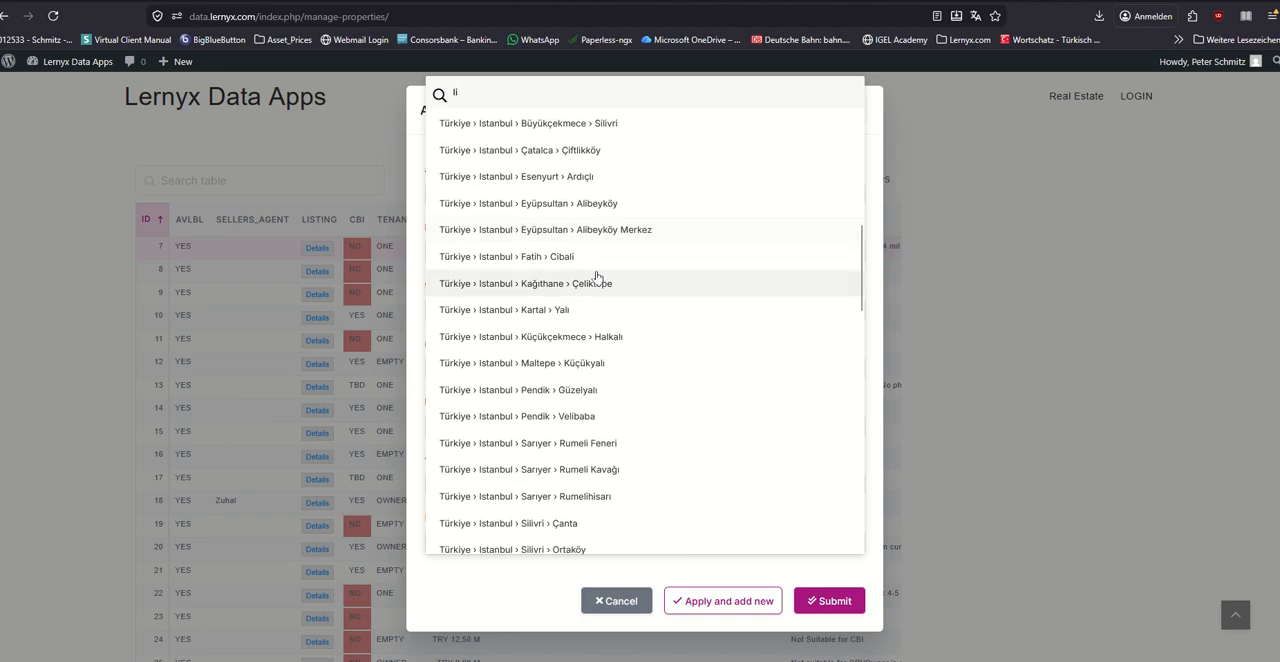
{"action": "scroll", "coordinate": [597, 277], "scroll_direction": "down", "scroll_amount": 8}
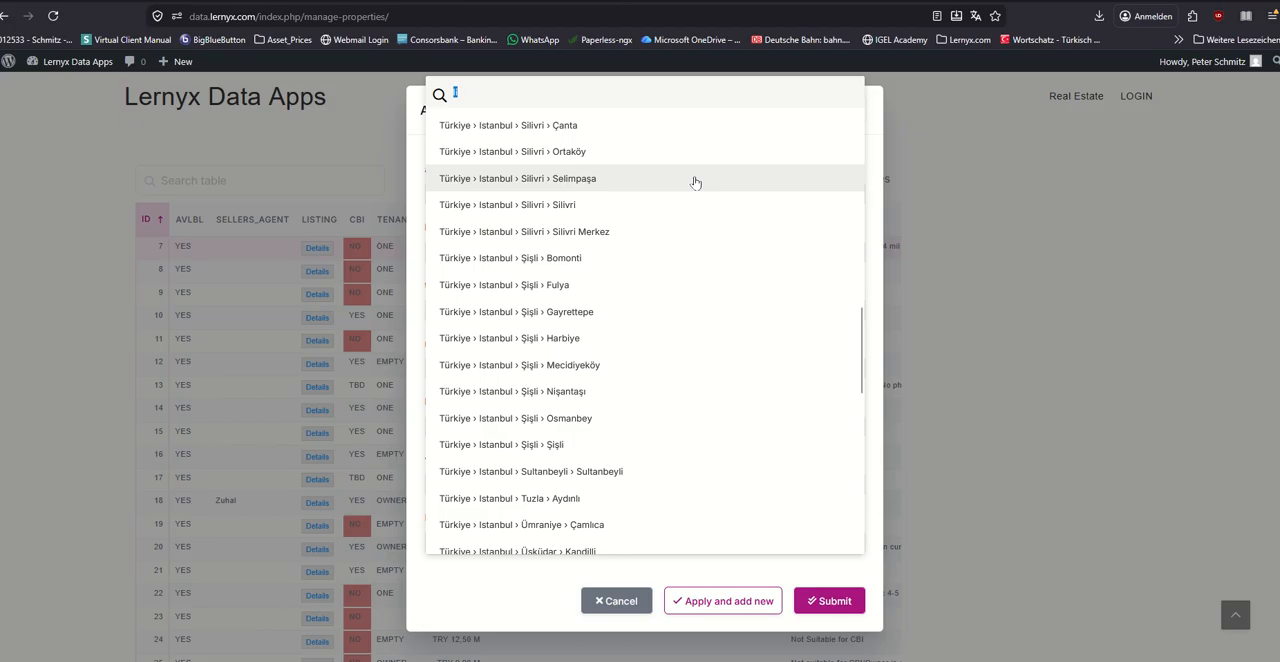
Step: Search for "tas" and "oluk", set the location to Türkiye › Istanbul › Arnavutköy › Taşoluk, and discard the new entry
{"action": "key", "text": "BackSpace"}
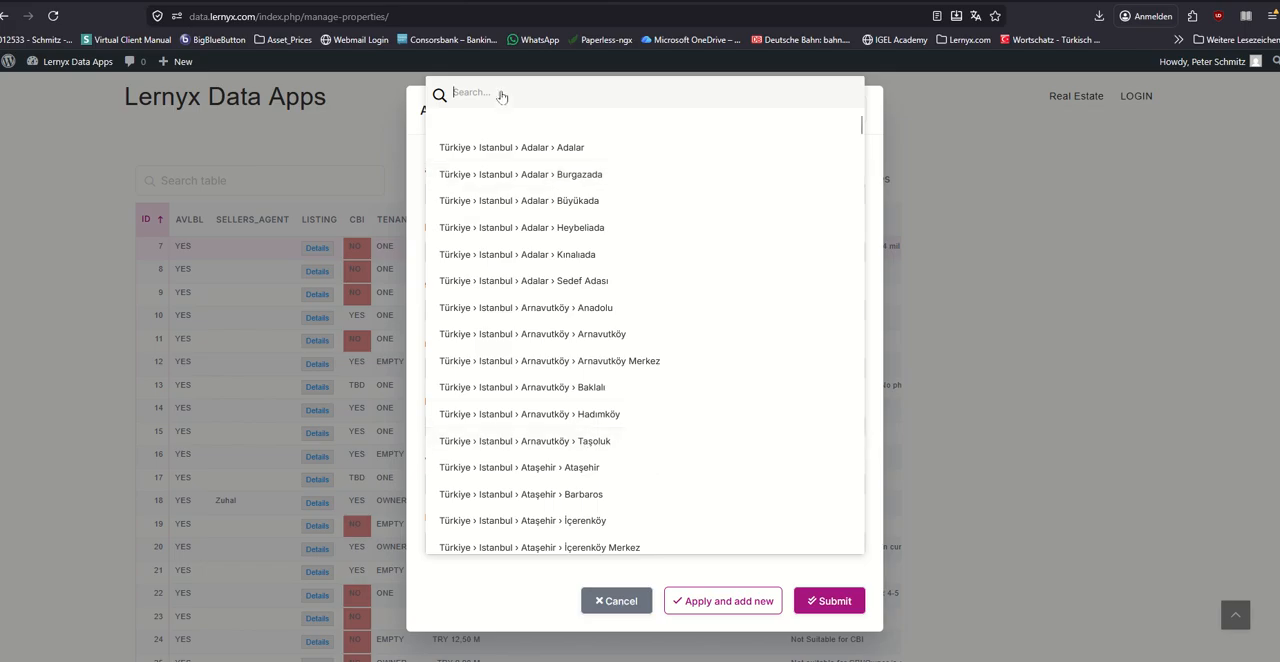
{"action": "type", "text": "tas"}
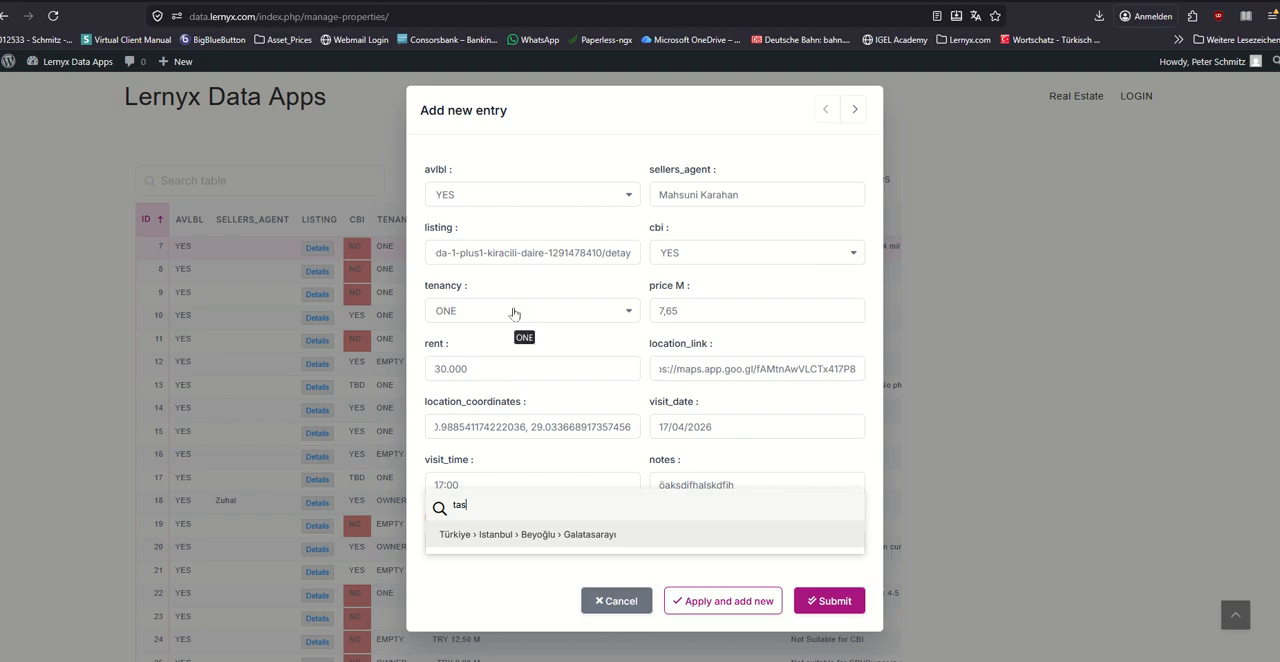
{"action": "key", "text": "BackSpace"}
{"action": "key", "text": "BackSpace"}
{"action": "key", "text": "BackSpace"}
{"action": "type", "text": "oluk"}
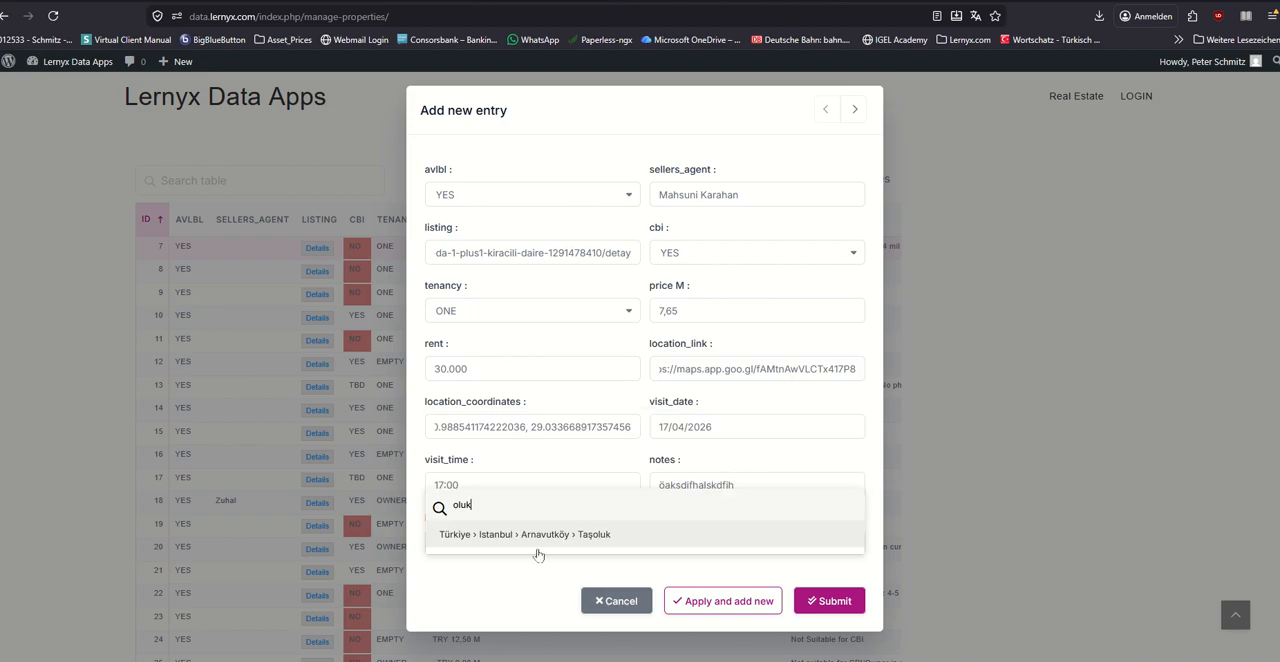
{"action": "left_click", "coordinate": [604, 535]}
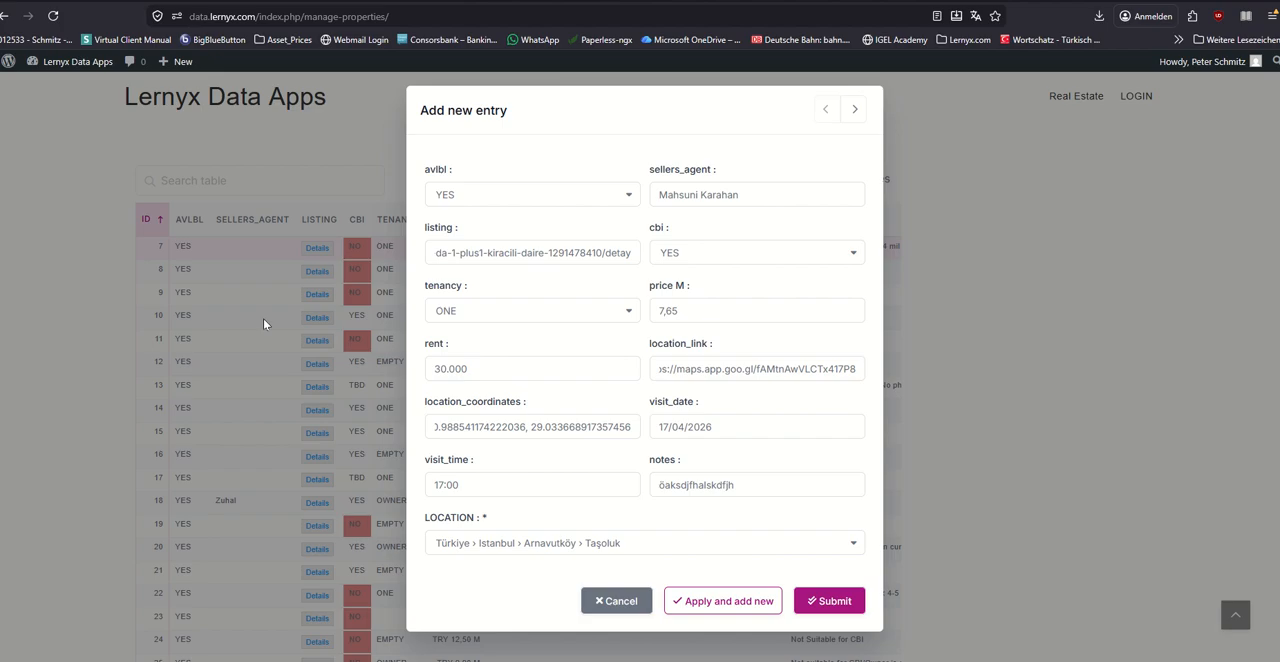
{"action": "left_click", "coordinate": [626, 602]}
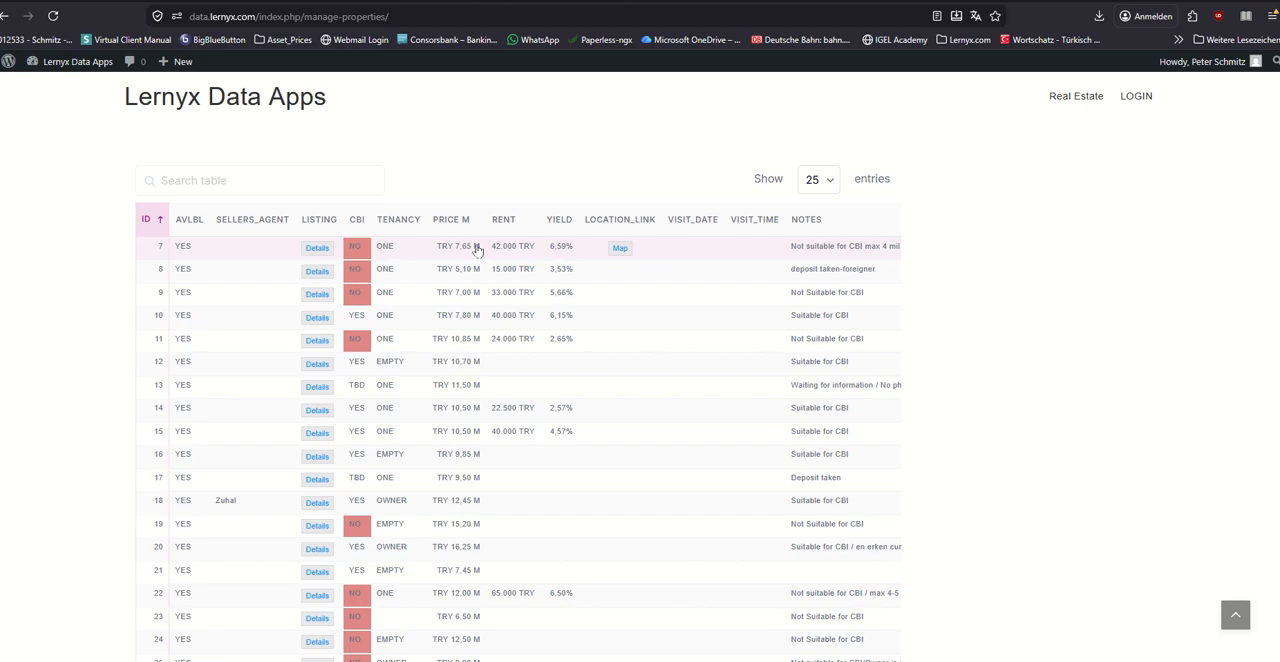
Step: Open the property with ID 7 for editing and check its avlbl options
{"action": "left_click", "coordinate": [444, 219]}
{"action": "left_click", "coordinate": [244, 255]}
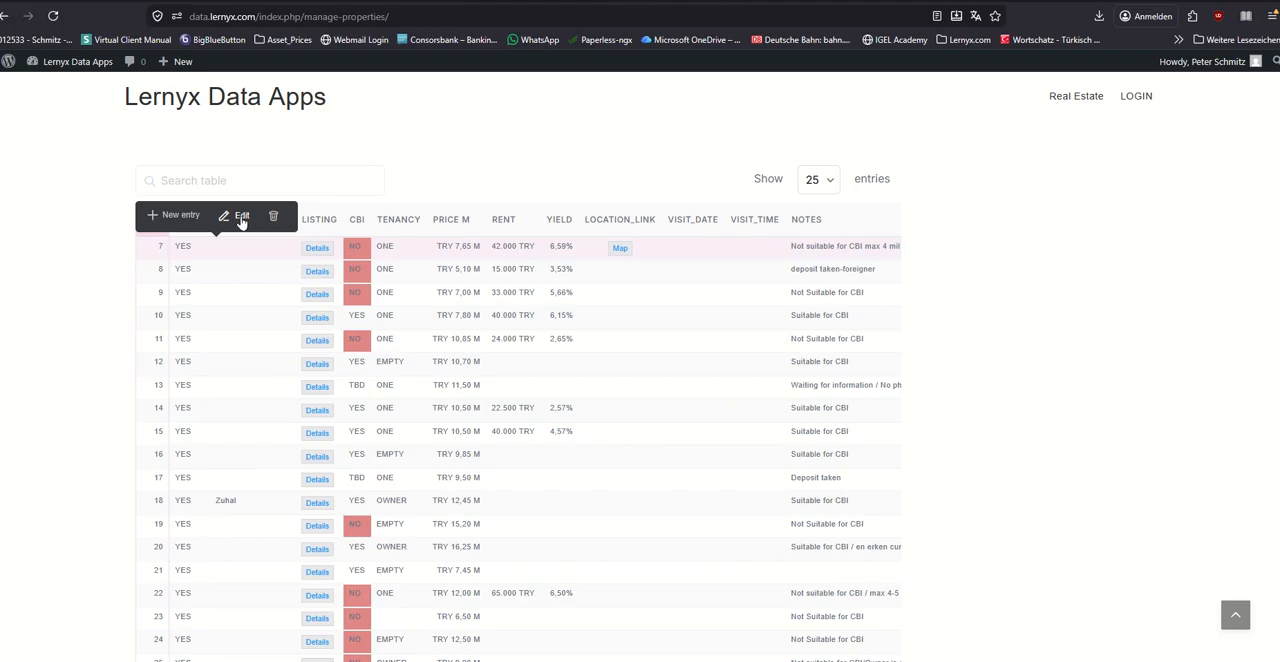
{"action": "left_click", "coordinate": [241, 216]}
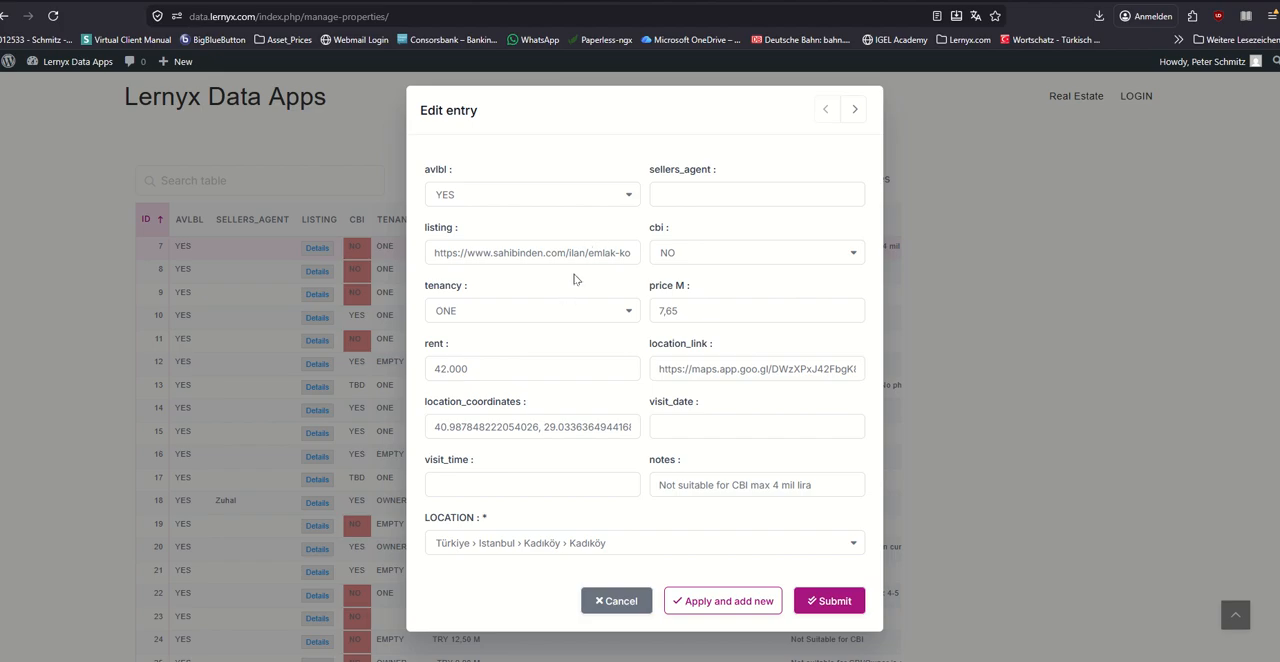
{"action": "left_click", "coordinate": [627, 206]}
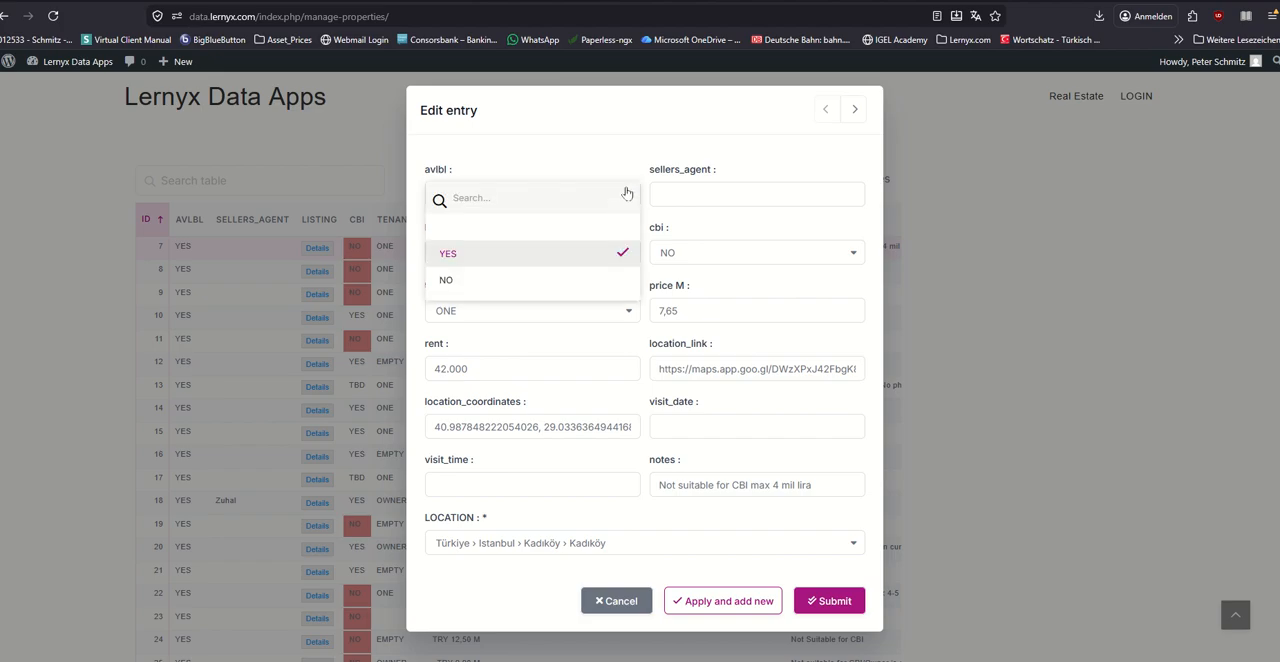
{"action": "left_click", "coordinate": [605, 139]}
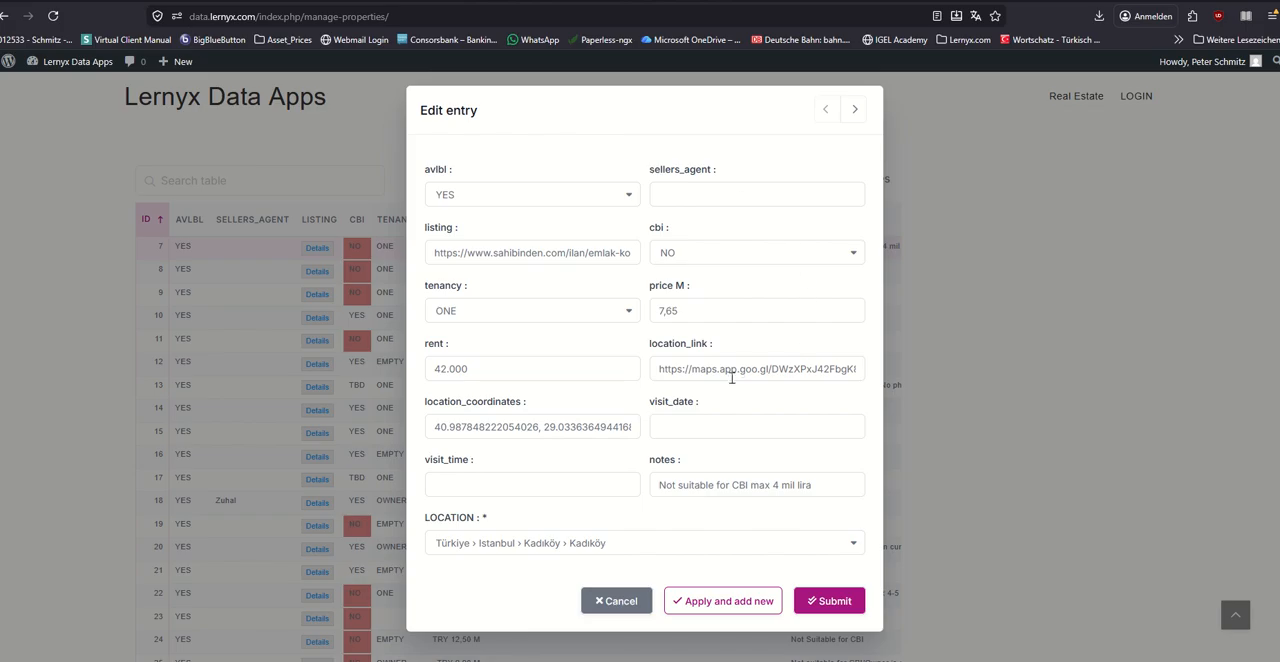
Step: Re-enter the rent of property 7 as 42.000
{"action": "left_click_drag", "start_coordinate": [474, 369], "coordinate": [363, 367]}
{"action": "key", "text": "BackSpace"}
{"action": "key", "text": "BackSpace"}
{"action": "key", "text": "BackSpace"}
{"action": "key", "text": "BackSpace"}
{"action": "key", "text": "BackSpace"}
{"action": "type", "text": "4.200"}
{"action": "type", "text": "0"}
Step: Set the avlbl value of property 7 to NO and submit the entry
{"action": "left_click", "coordinate": [631, 199]}
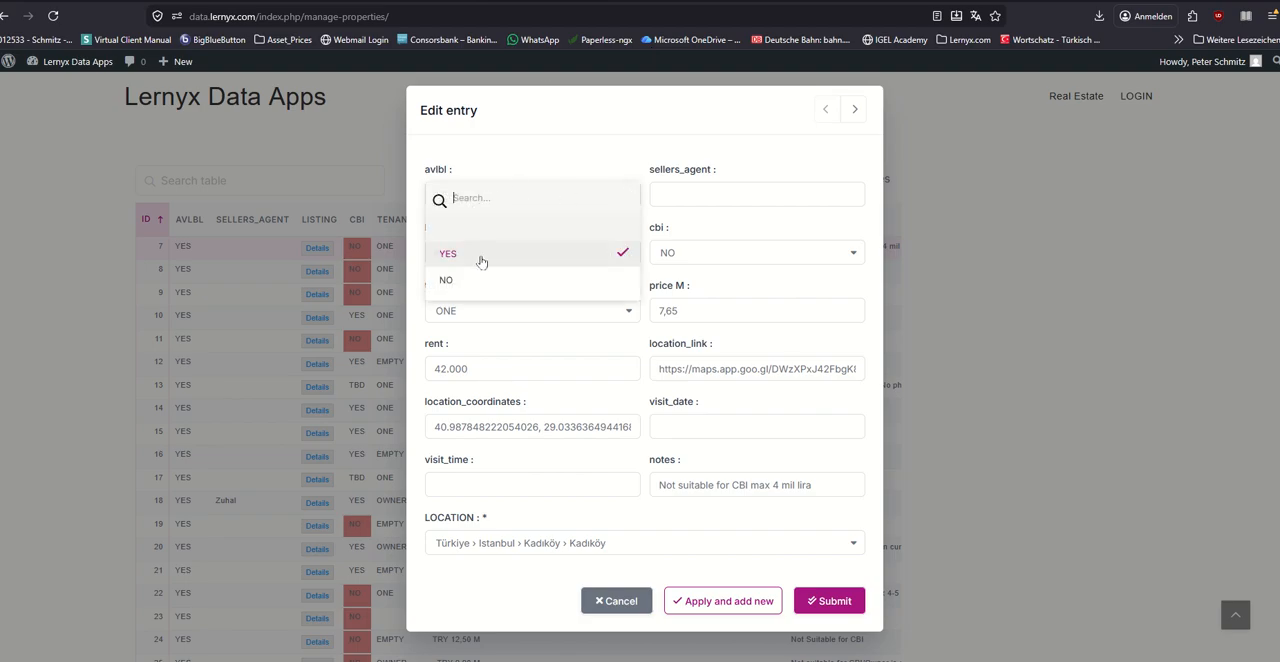
{"action": "left_click", "coordinate": [470, 283]}
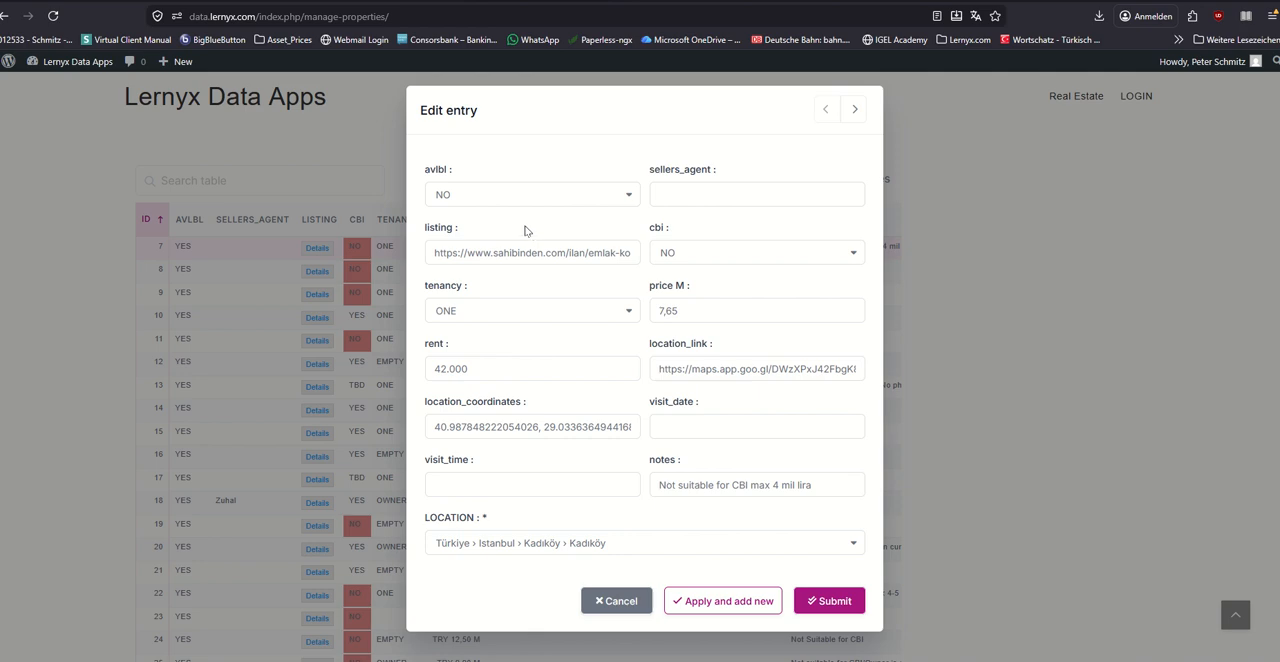
{"action": "left_click", "coordinate": [840, 602]}
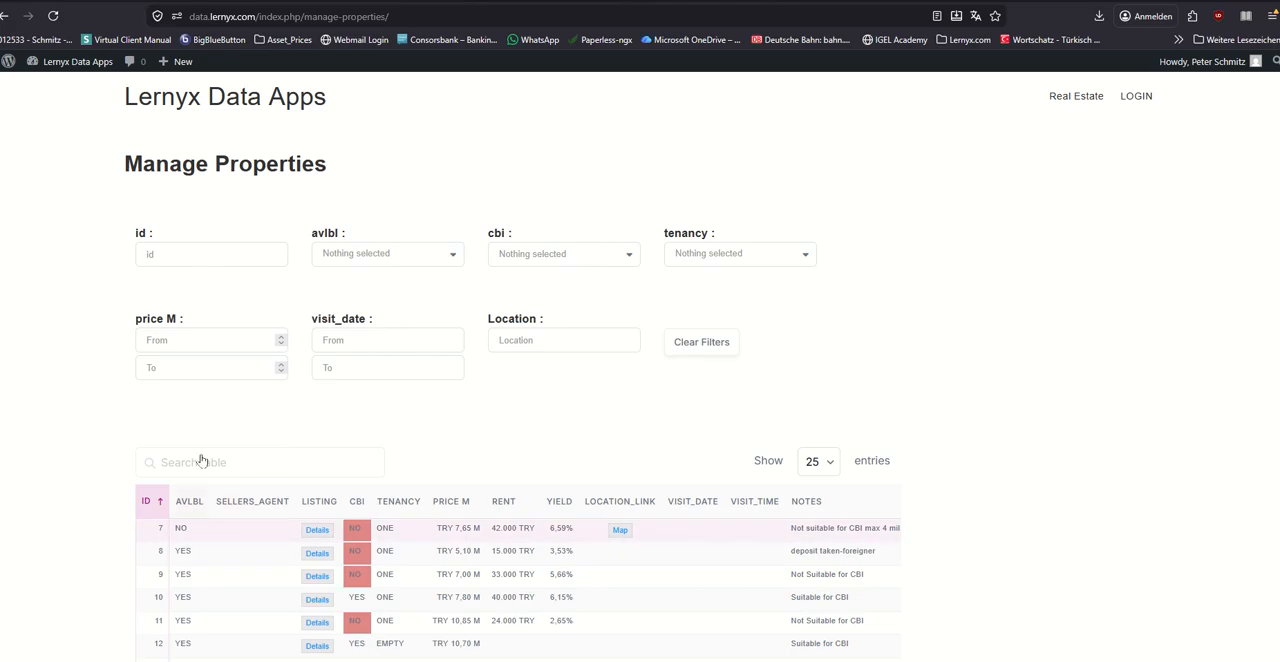
Step: Filter the table by avlbl NO and save property 7 with its avlbl set to YES
{"action": "left_click", "coordinate": [360, 262]}
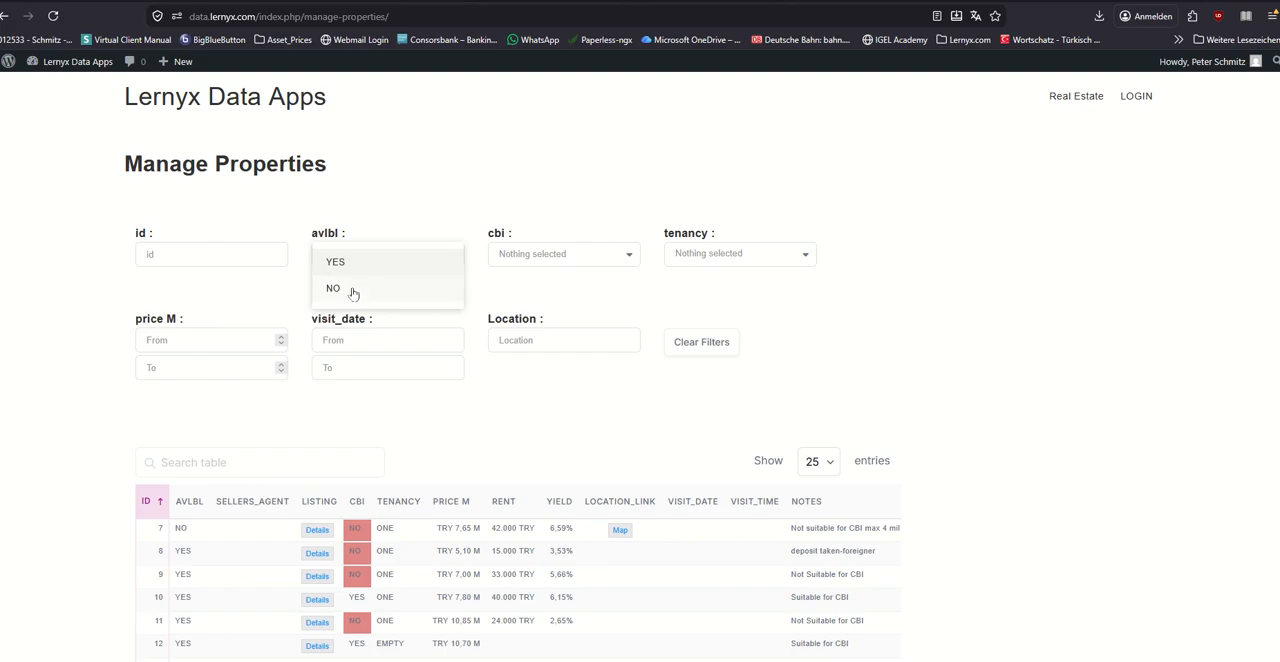
{"action": "left_click", "coordinate": [352, 290]}
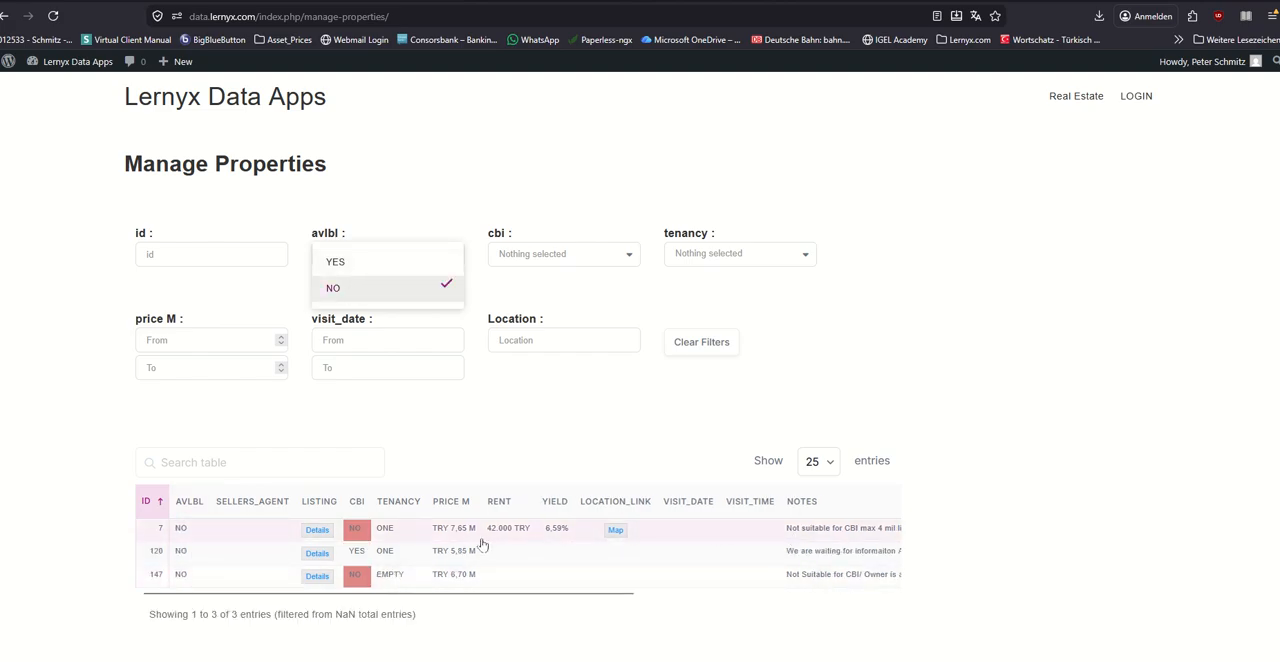
{"action": "left_click", "coordinate": [211, 532]}
{"action": "left_click", "coordinate": [242, 497]}
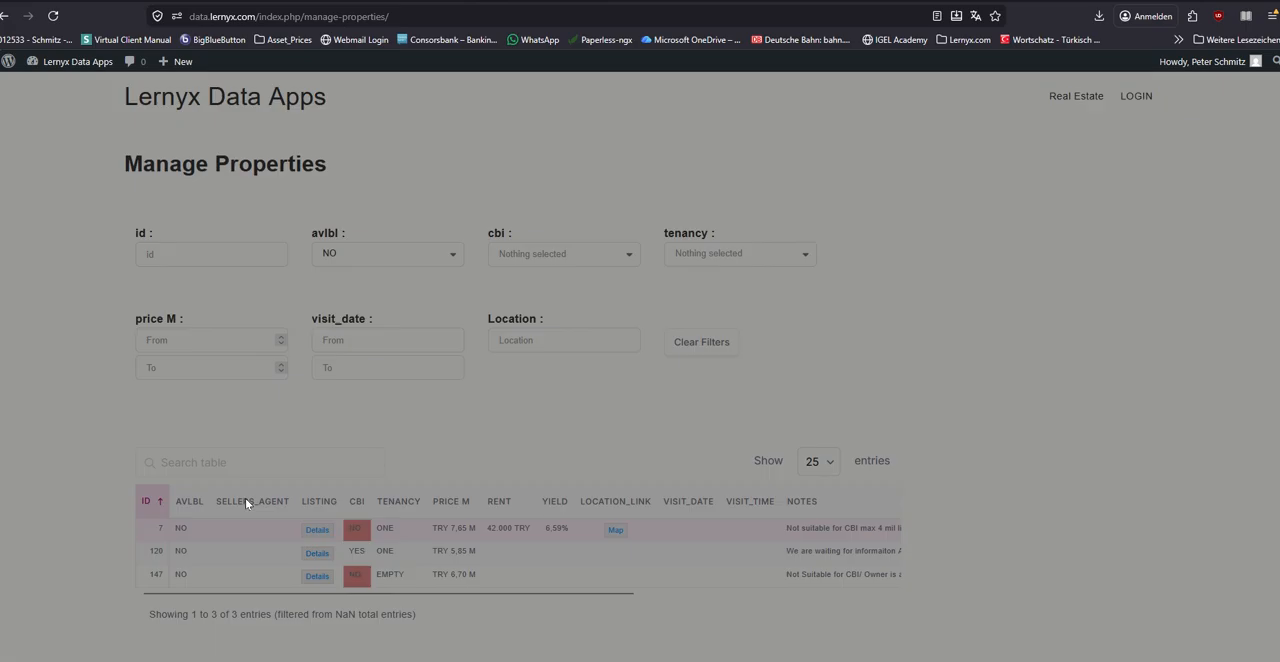
{"action": "left_click", "coordinate": [457, 203]}
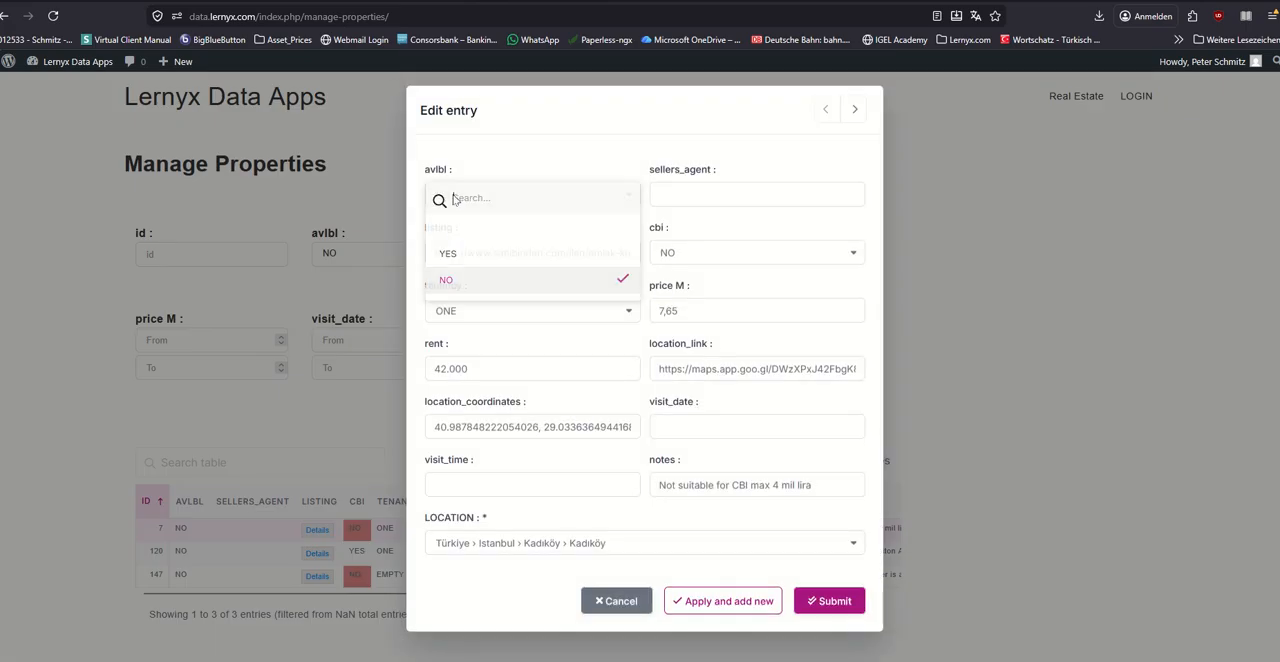
{"action": "left_click", "coordinate": [457, 251]}
{"action": "left_click", "coordinate": [840, 604]}
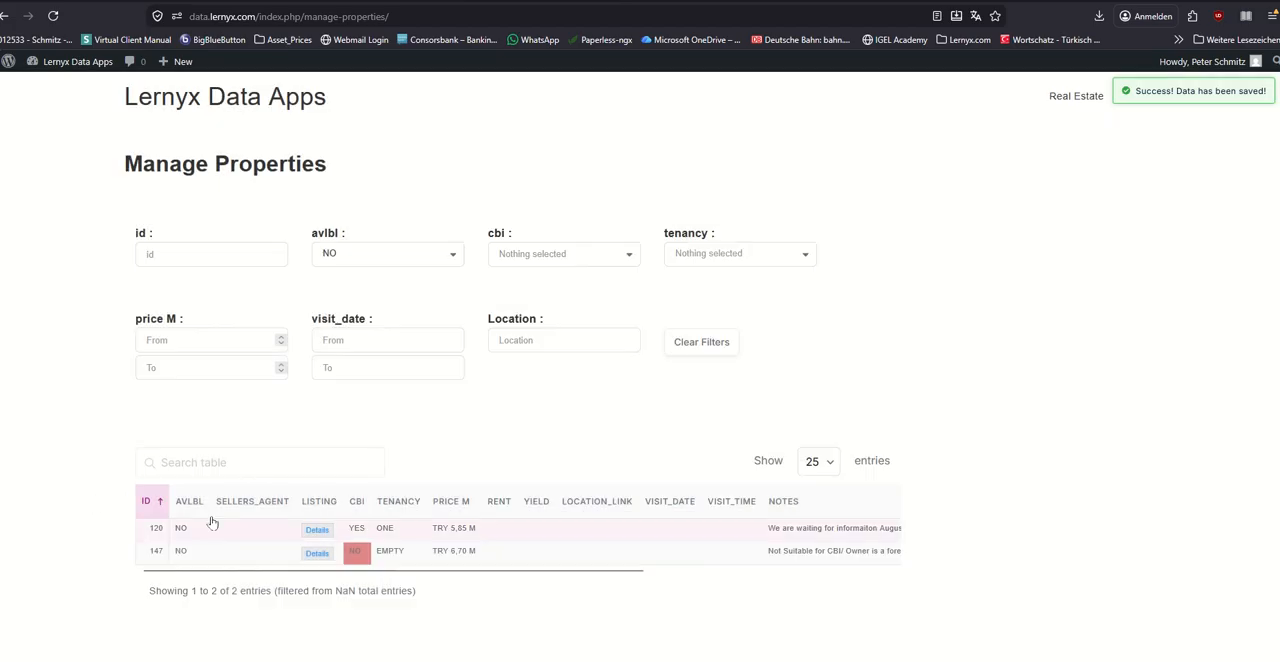
Step: Add YES to the table's avlbl filter and clear all filters
{"action": "left_click", "coordinate": [362, 256]}
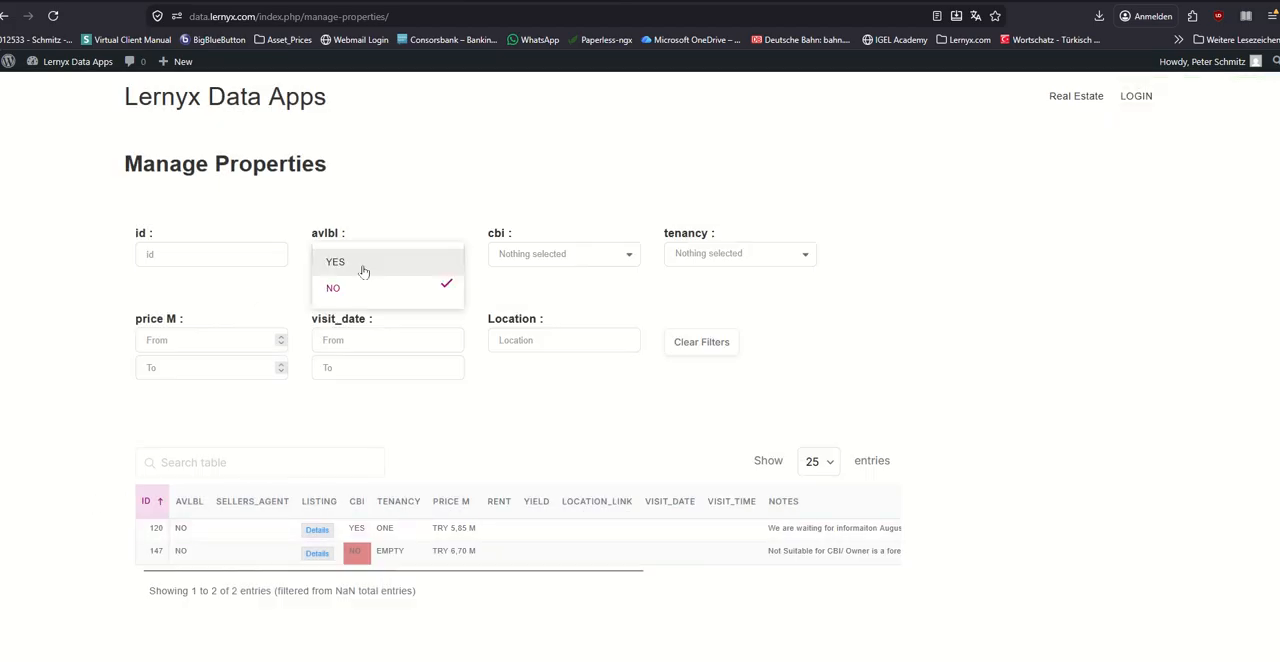
{"action": "left_click", "coordinate": [363, 266]}
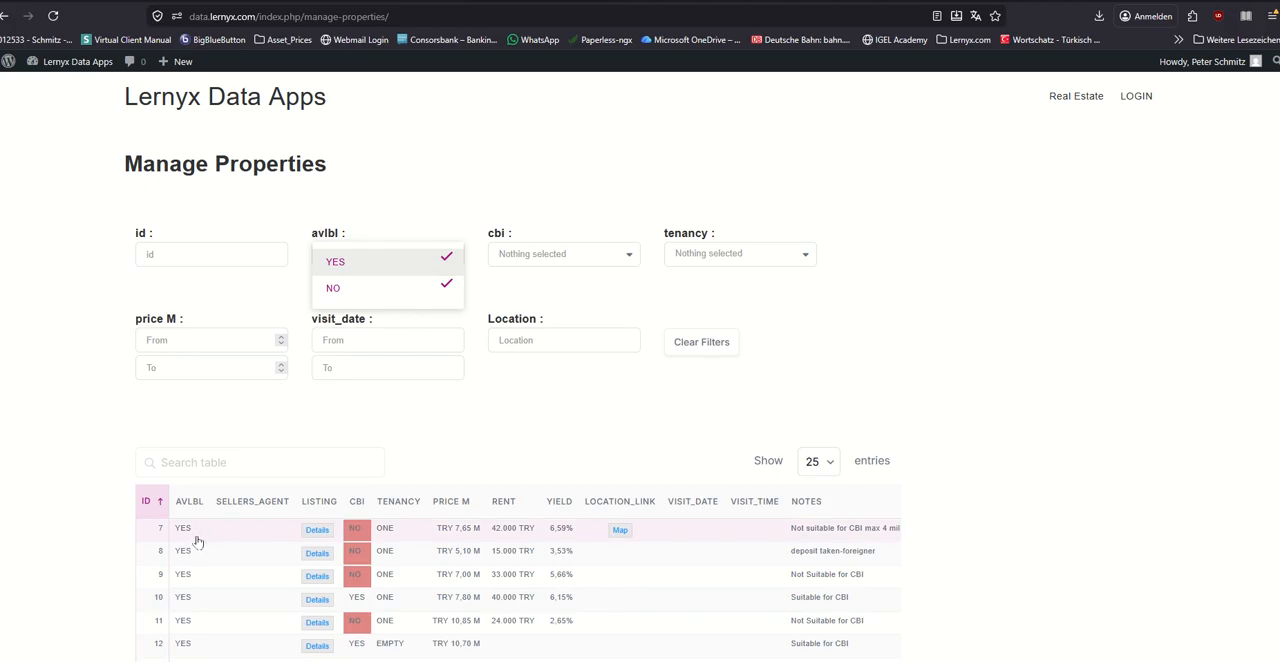
{"action": "left_click", "coordinate": [704, 352]}
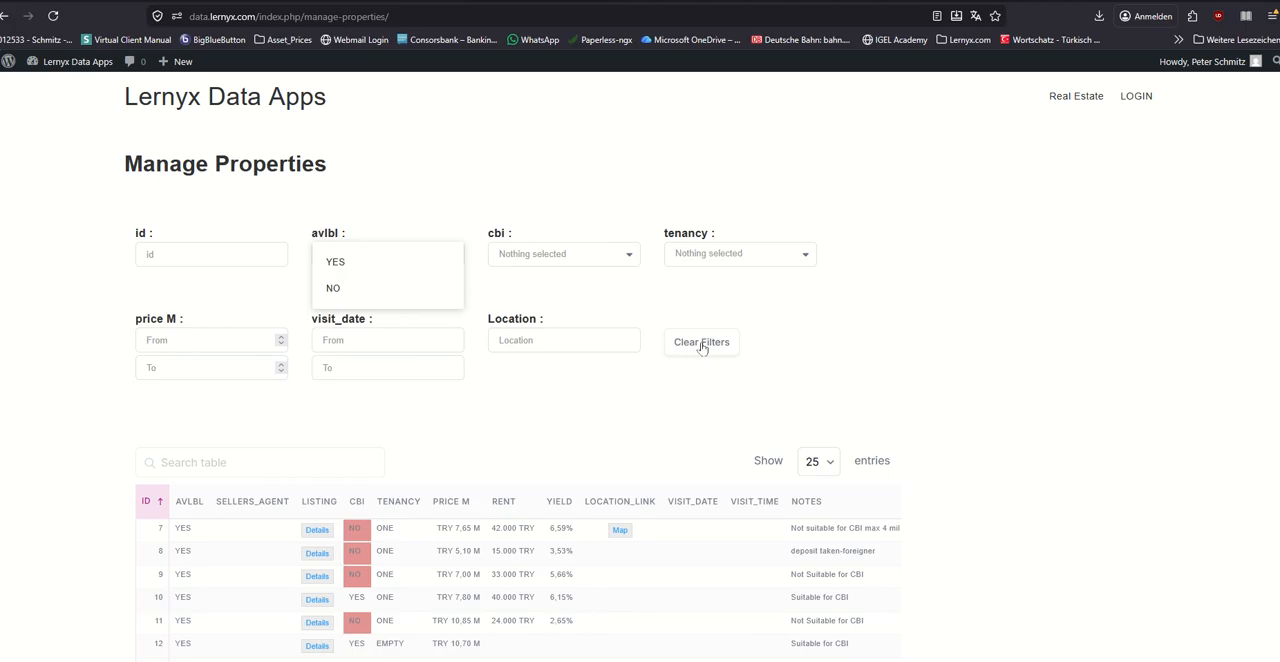
{"action": "left_click", "coordinate": [573, 287]}
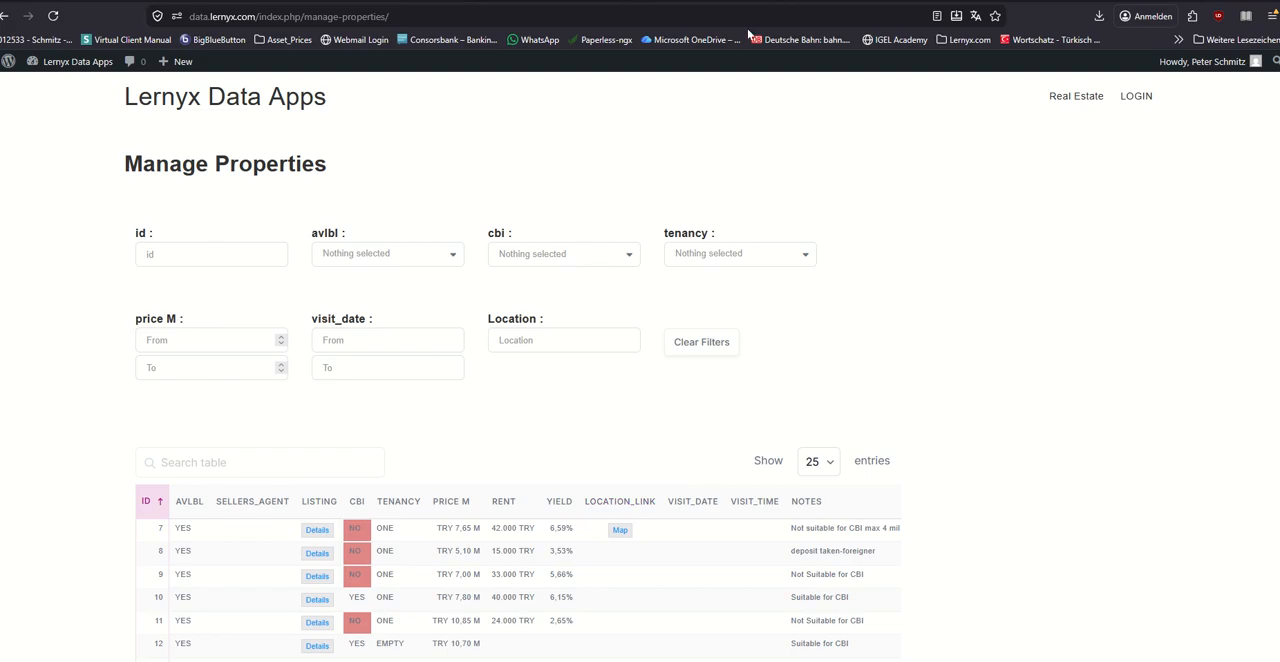
Step: View the route map and the Istanbul map in Google Maps, and return to the Manage Properties page
{"action": "left_click", "coordinate": [837, 0]}
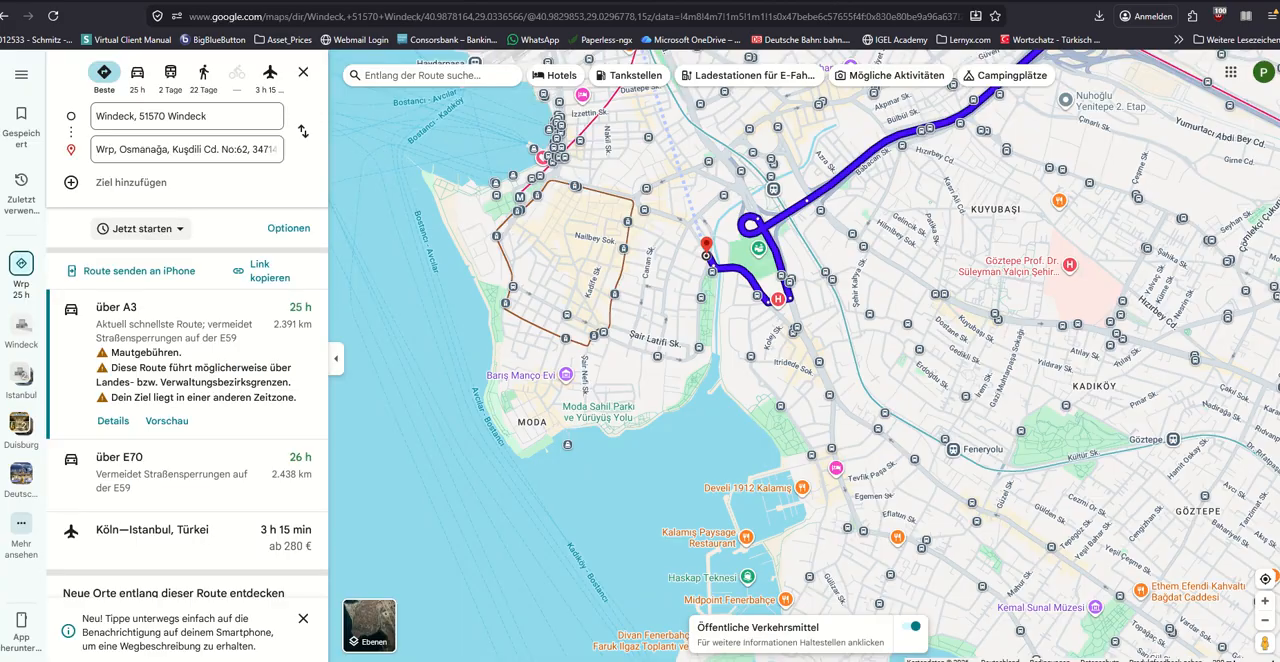
{"action": "left_click", "coordinate": [930, 0]}
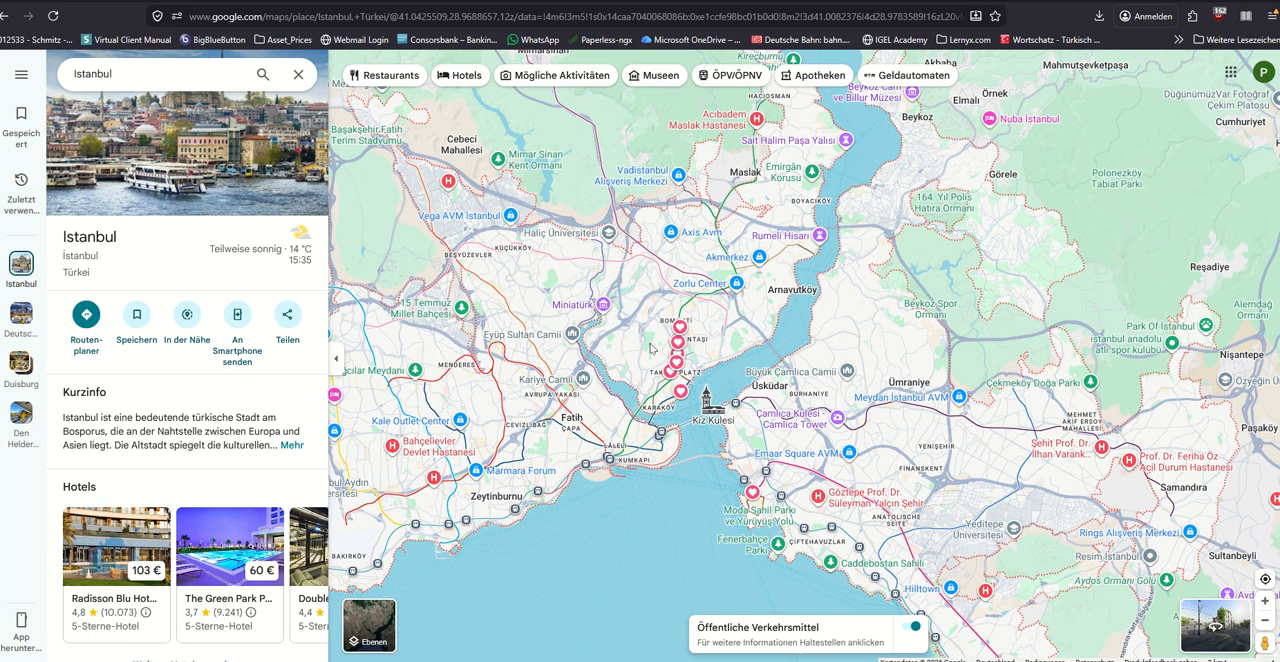
{"action": "mouse_move", "coordinate": [704, 400]}
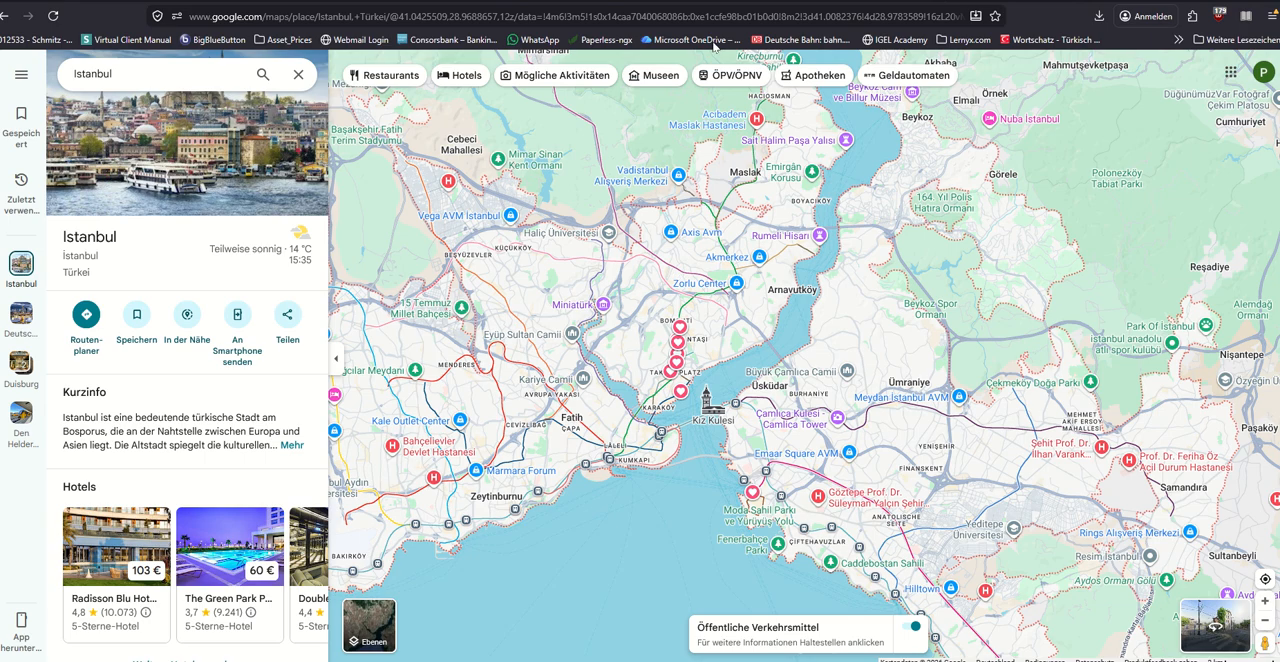
{"action": "left_click", "coordinate": [560, 2]}
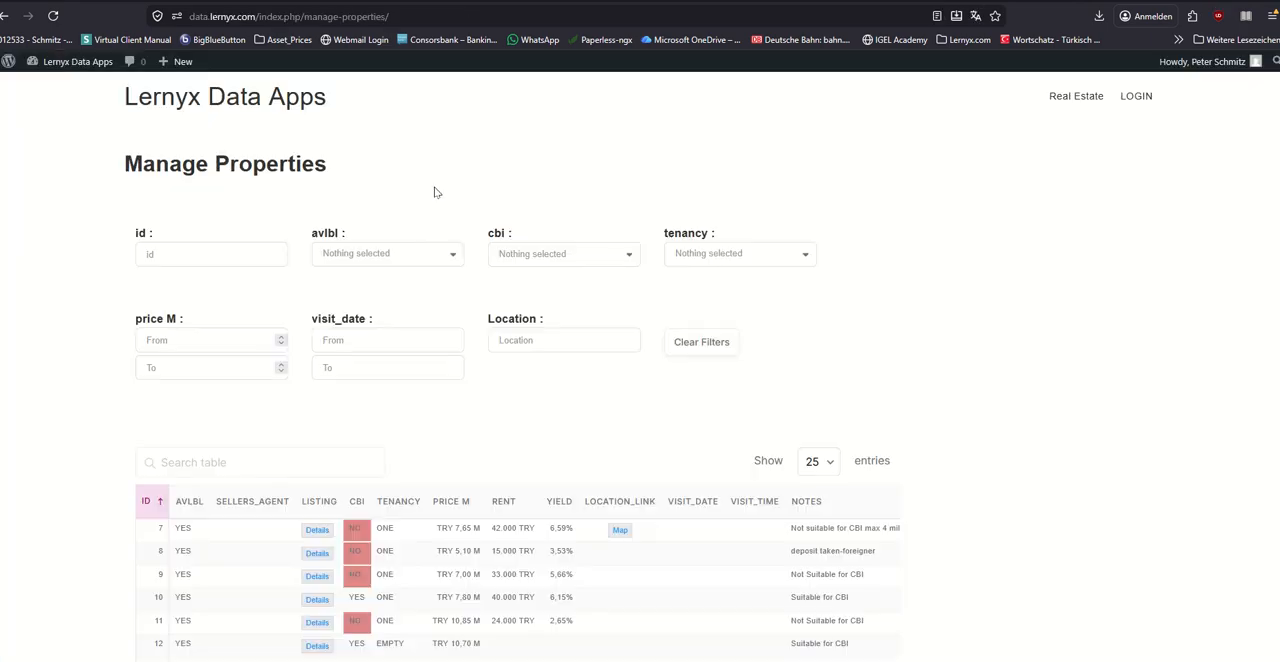
Step: Filter the property table by avlbl YES and cbi YES
{"action": "left_click", "coordinate": [376, 257]}
{"action": "left_click", "coordinate": [385, 264]}
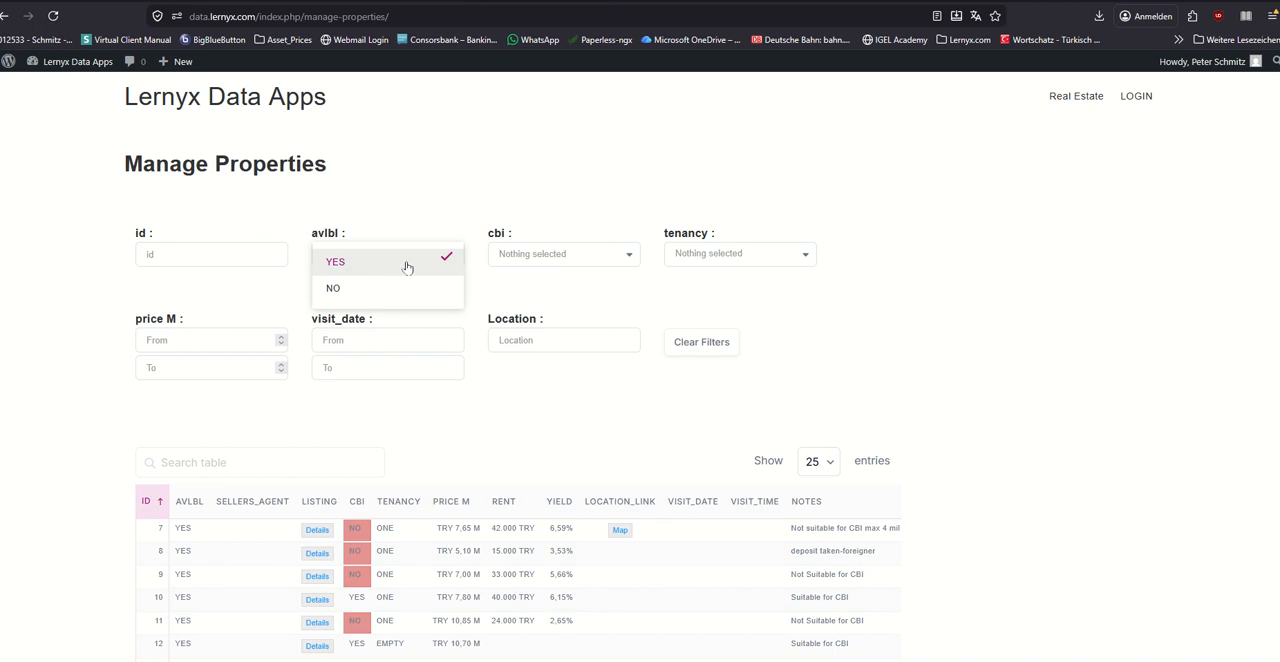
{"action": "left_click", "coordinate": [543, 257]}
{"action": "left_click", "coordinate": [531, 265]}
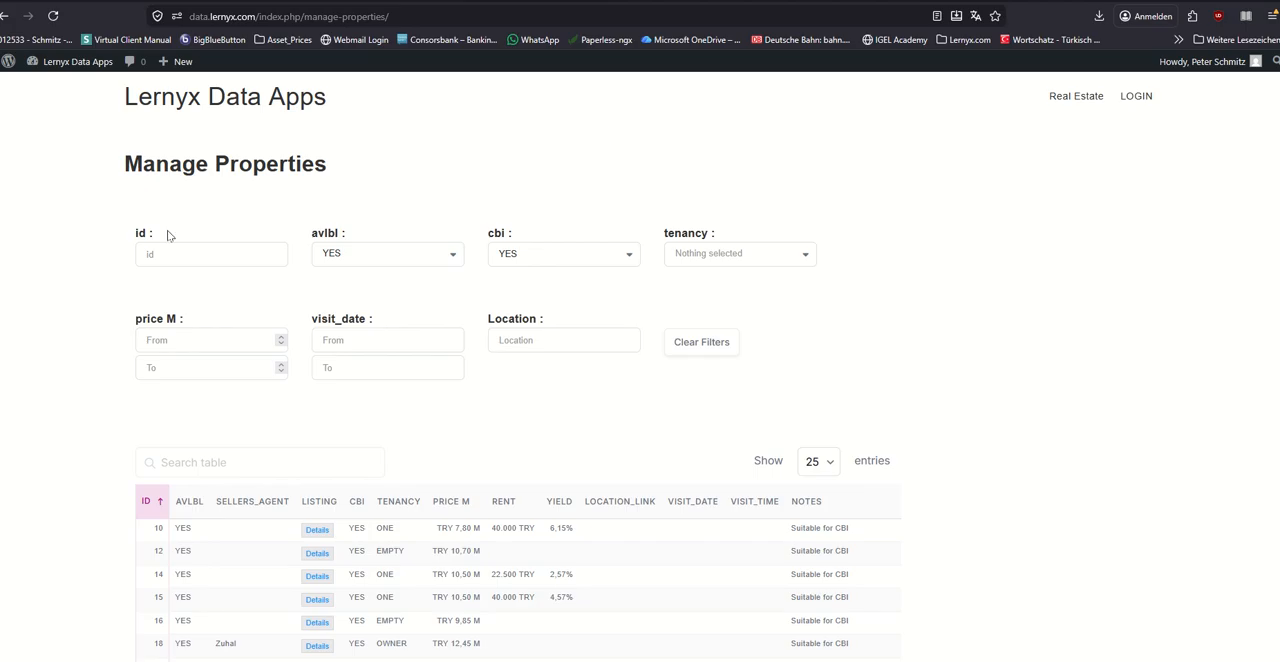
Step: Filter the property table to a visit_date from 16/04/2026 to 16/04/2026, and clear all filters
{"action": "left_click", "coordinate": [426, 340]}
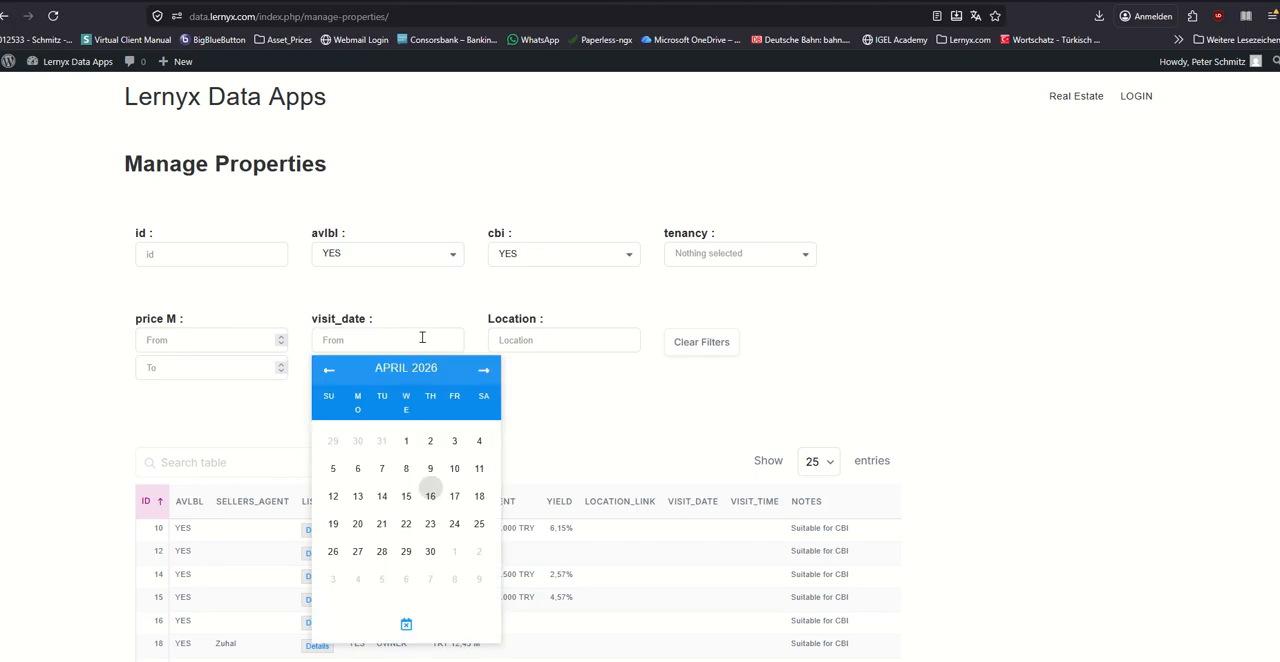
{"action": "left_click", "coordinate": [431, 496]}
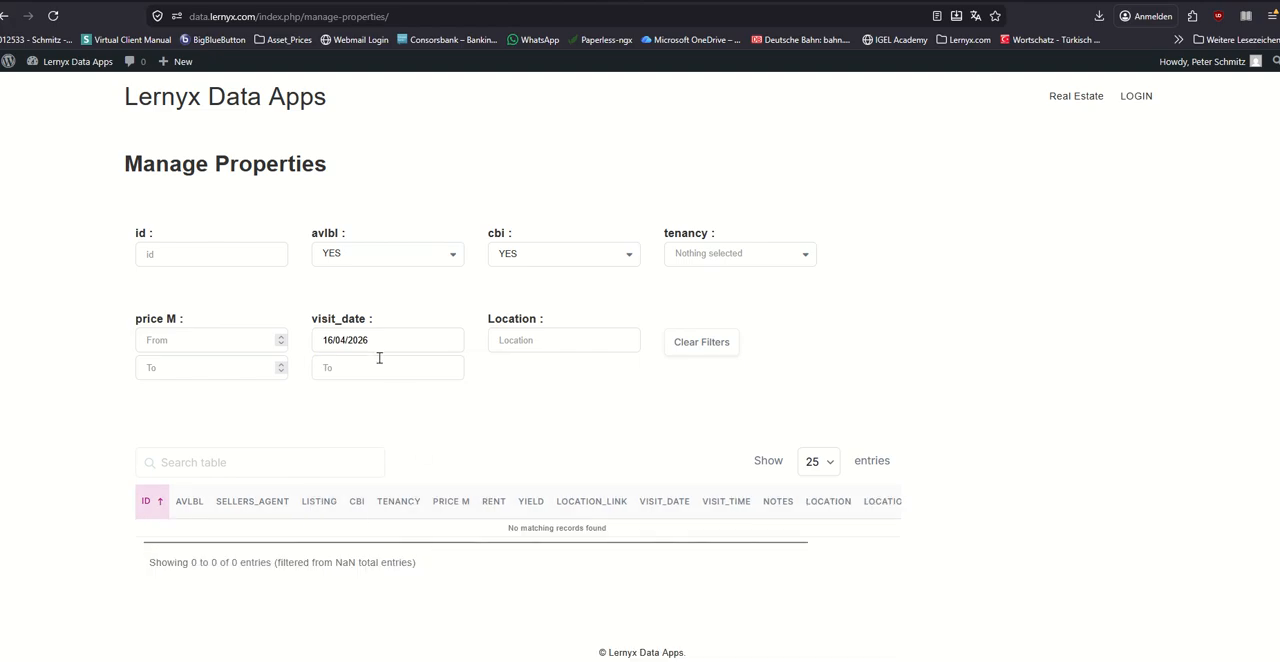
{"action": "left_click", "coordinate": [380, 358]}
{"action": "left_click", "coordinate": [430, 520]}
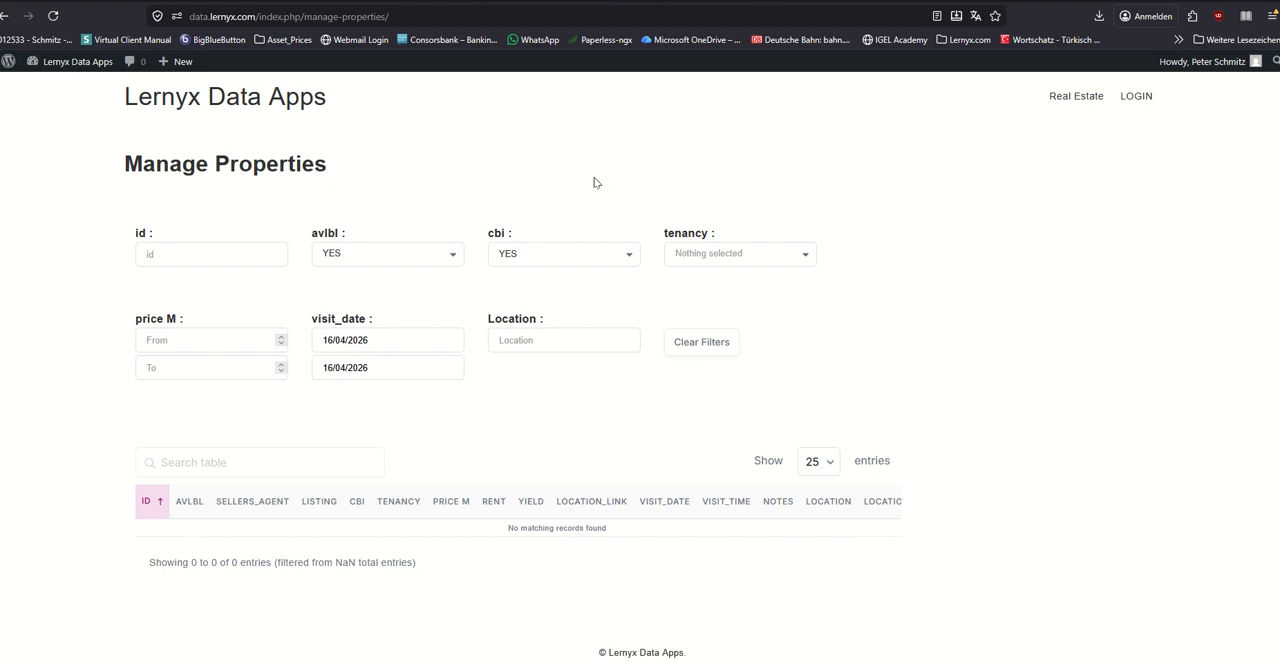
{"action": "left_click", "coordinate": [702, 345]}
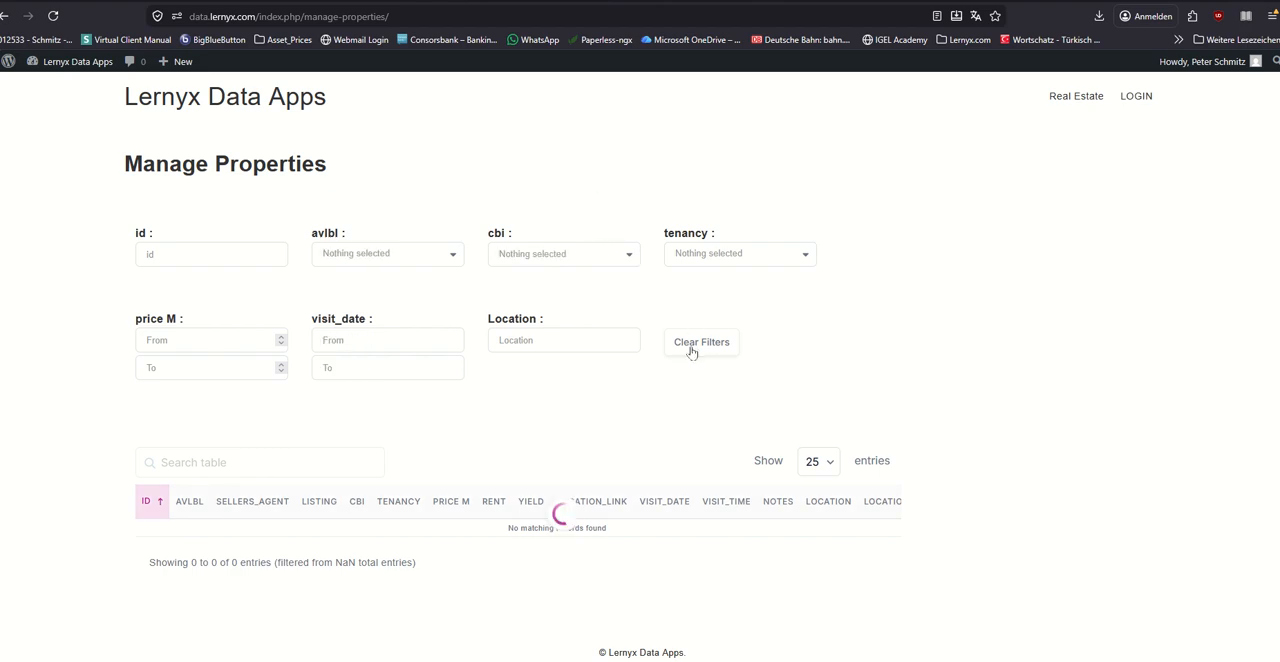
Step: Open property 7's entry, highlight its location_coordinates value, and close the entry without saving
{"action": "left_click", "coordinate": [443, 530]}
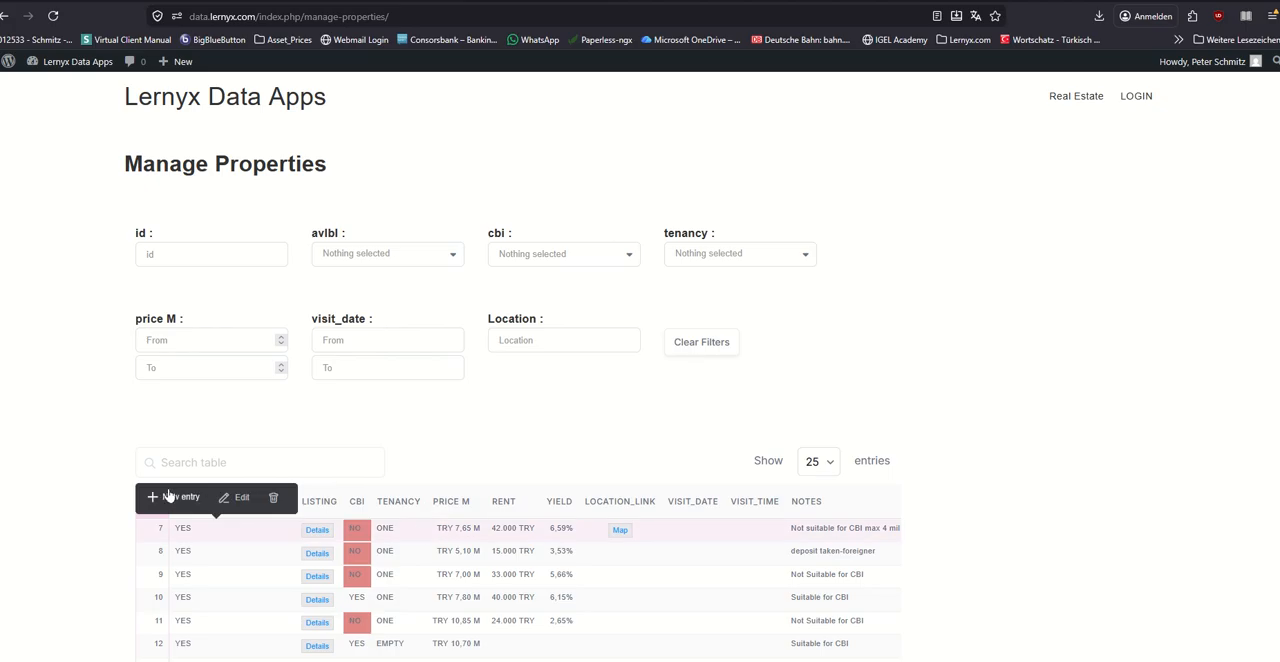
{"action": "left_click", "coordinate": [241, 497]}
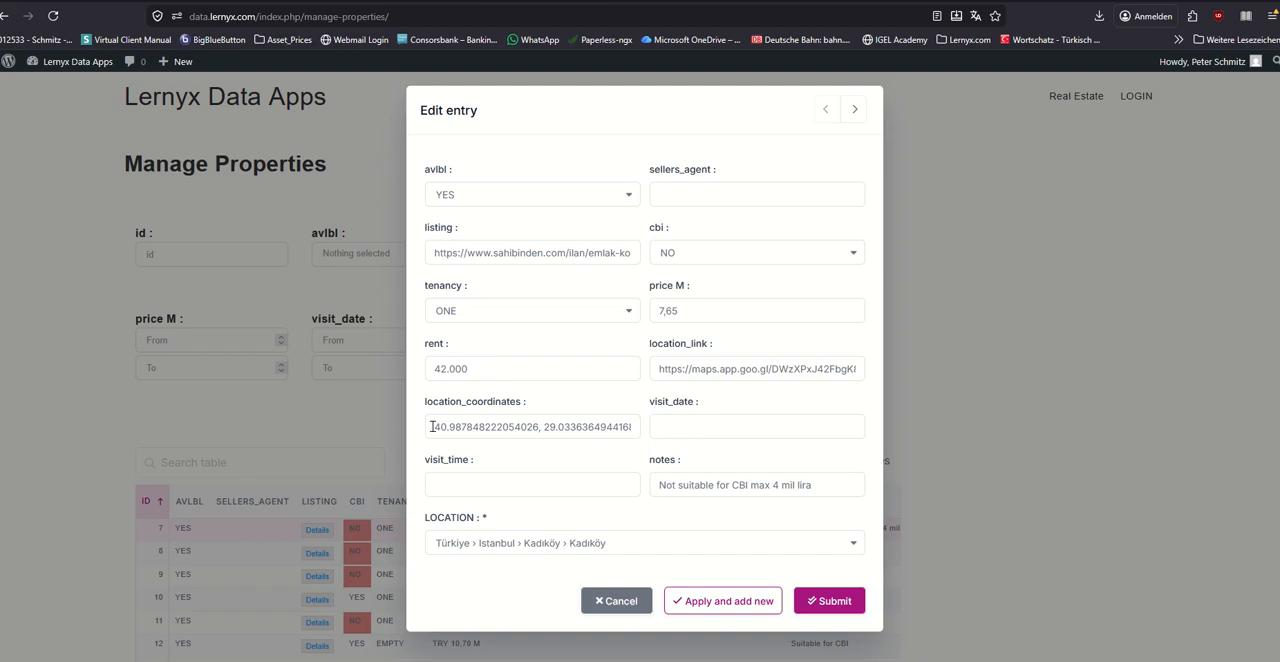
{"action": "left_click_drag", "start_coordinate": [431, 426], "coordinate": [638, 433]}
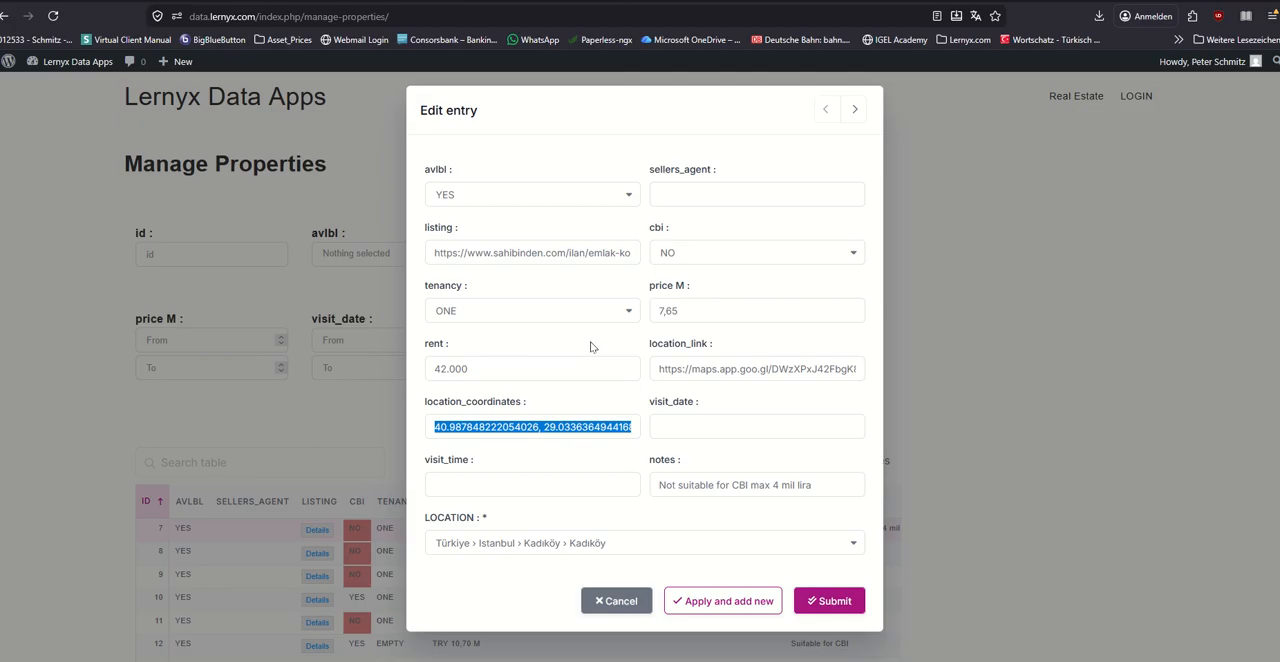
{"action": "left_click", "coordinate": [617, 601]}
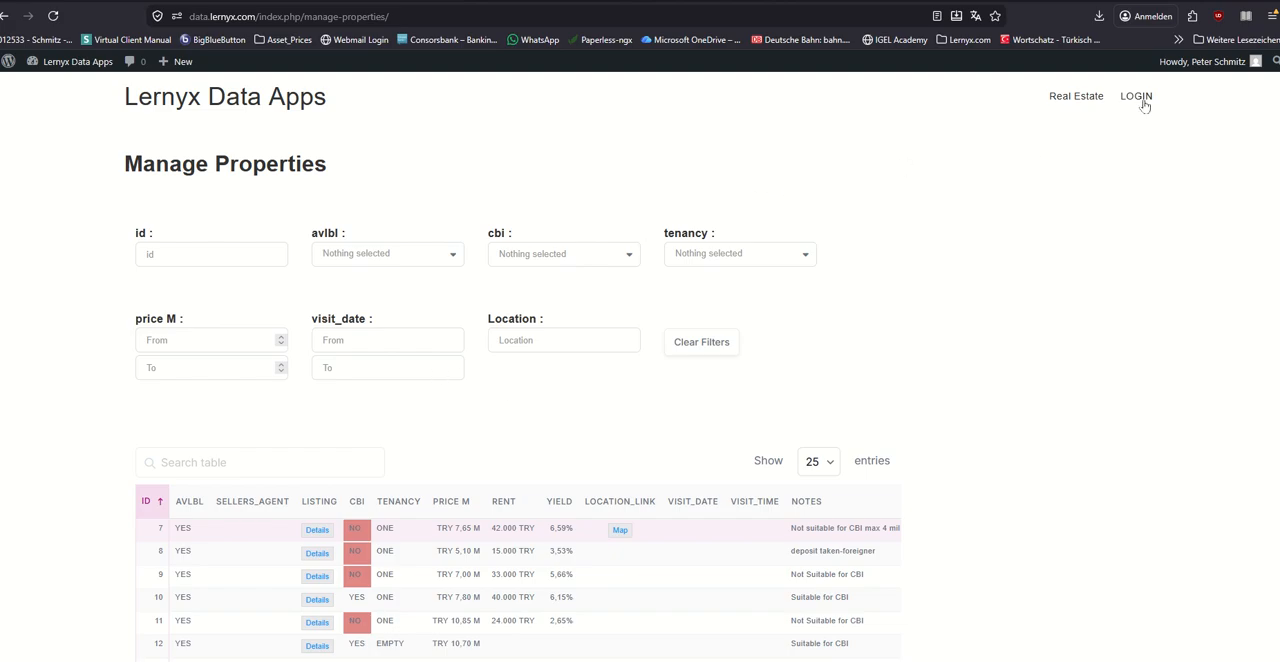
Step: Display the profile and log-out options of the signed-in account
{"action": "mouse_move", "coordinate": [1093, 102]}
{"action": "mouse_move", "coordinate": [1060, 88]}
{"action": "mouse_move", "coordinate": [1206, 63]}
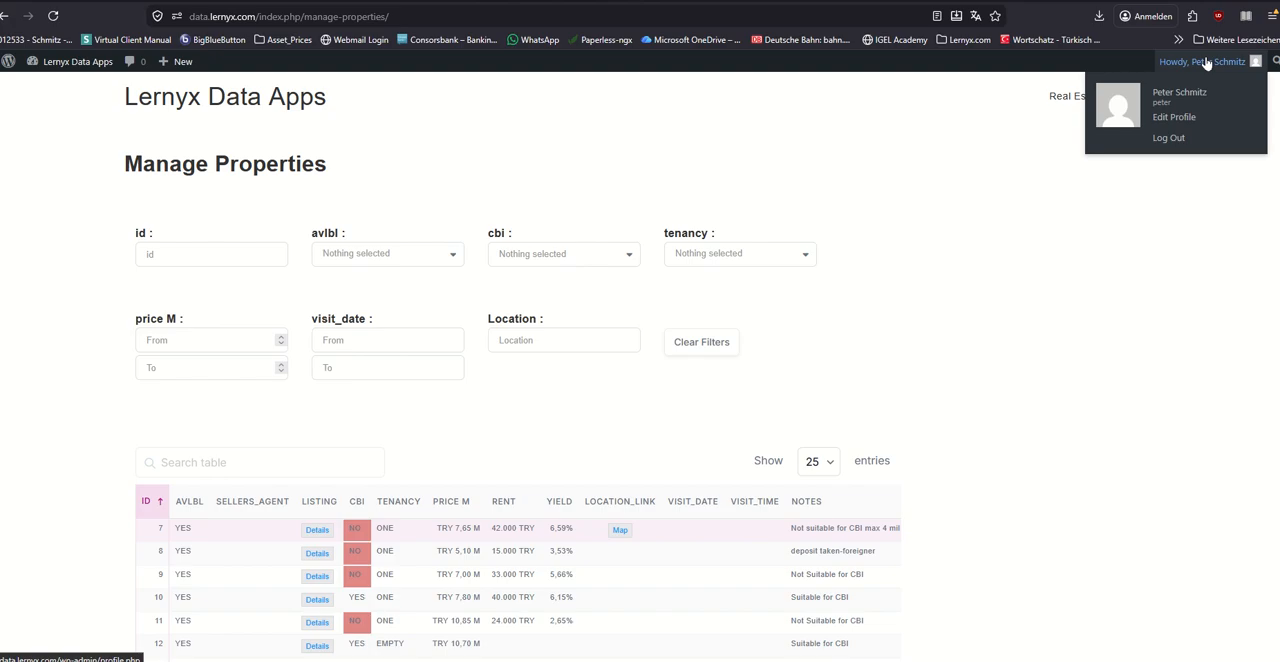